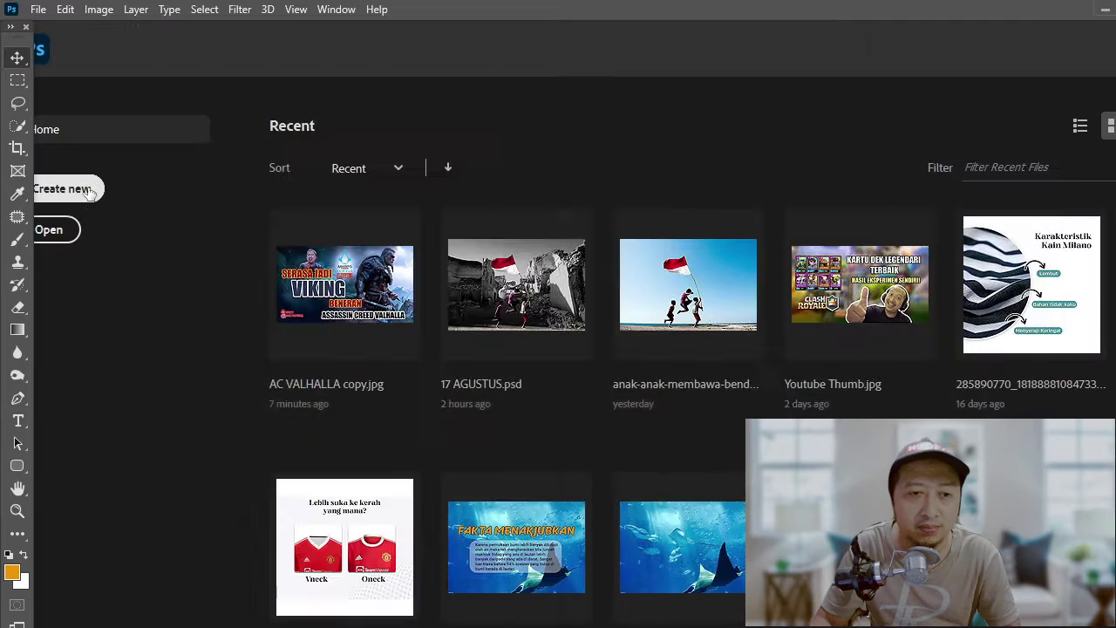
Start a new document and set its width to 1280 px with height 720 px
{"action": "left_click", "coordinate": [74, 190]}
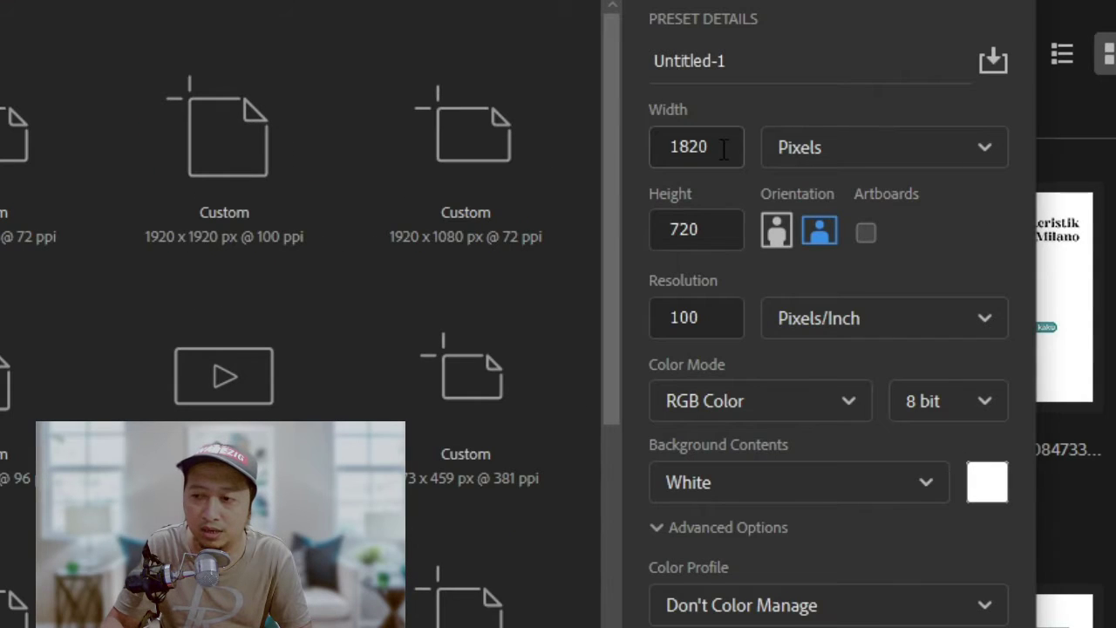
{"action": "double_click", "coordinate": [723, 148]}
{"action": "type", "text": "1"}
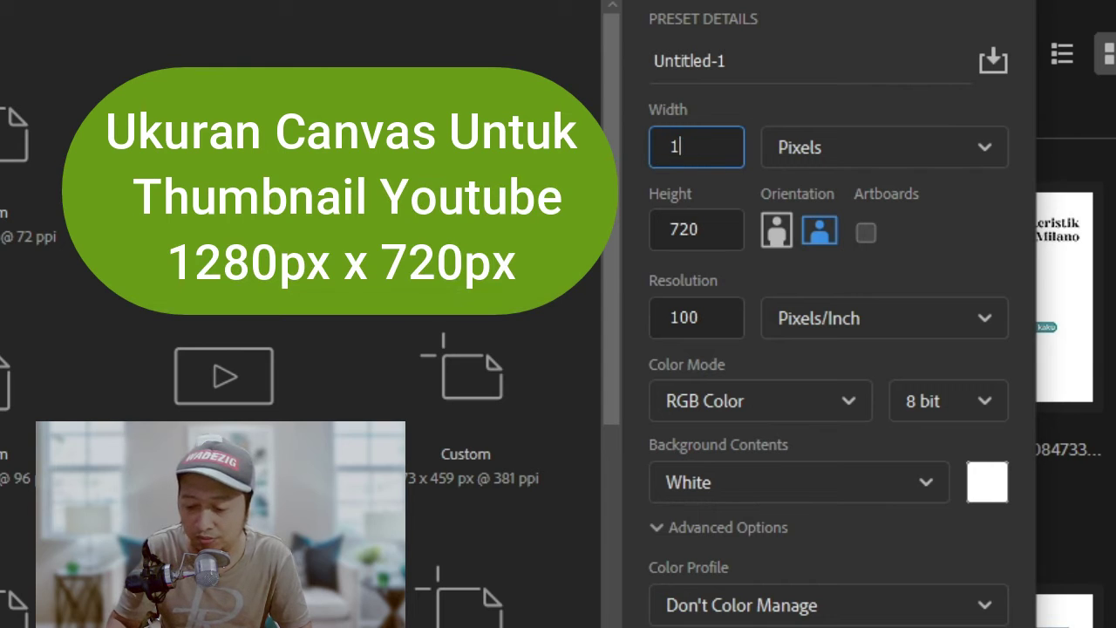
{"action": "type", "text": "280"}
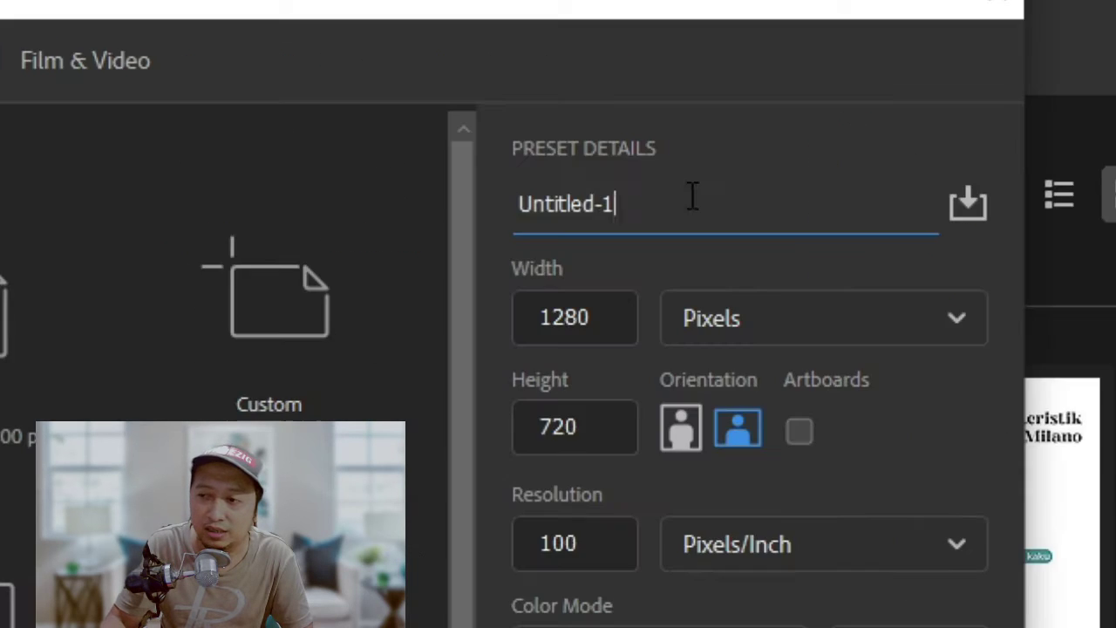
Name the 1280×720 document 'Thumbnail Youtube', save it as a preset, and create the canvas
{"action": "left_click_drag", "start_coordinate": [900, 130], "coordinate": [787, 134]}
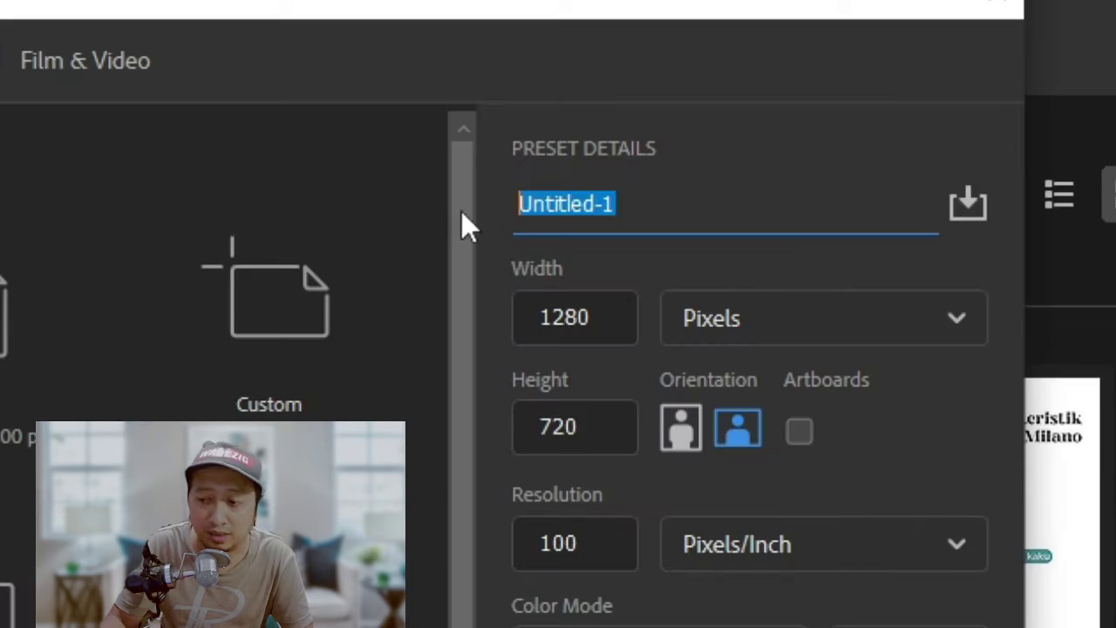
{"action": "type", "text": "T"}
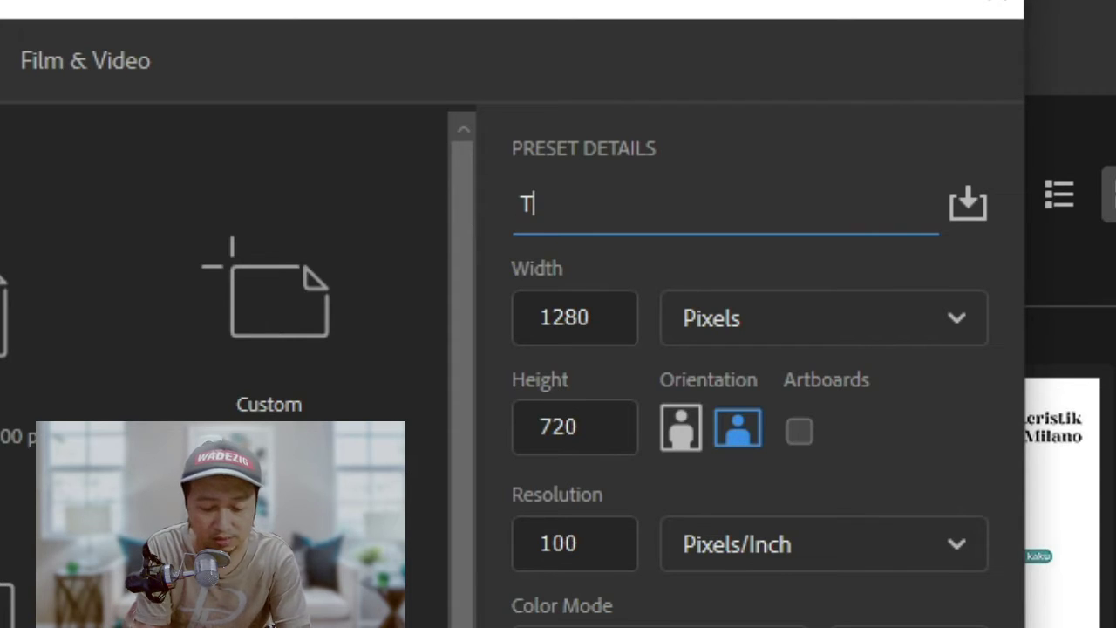
{"action": "type", "text": "humbn"}
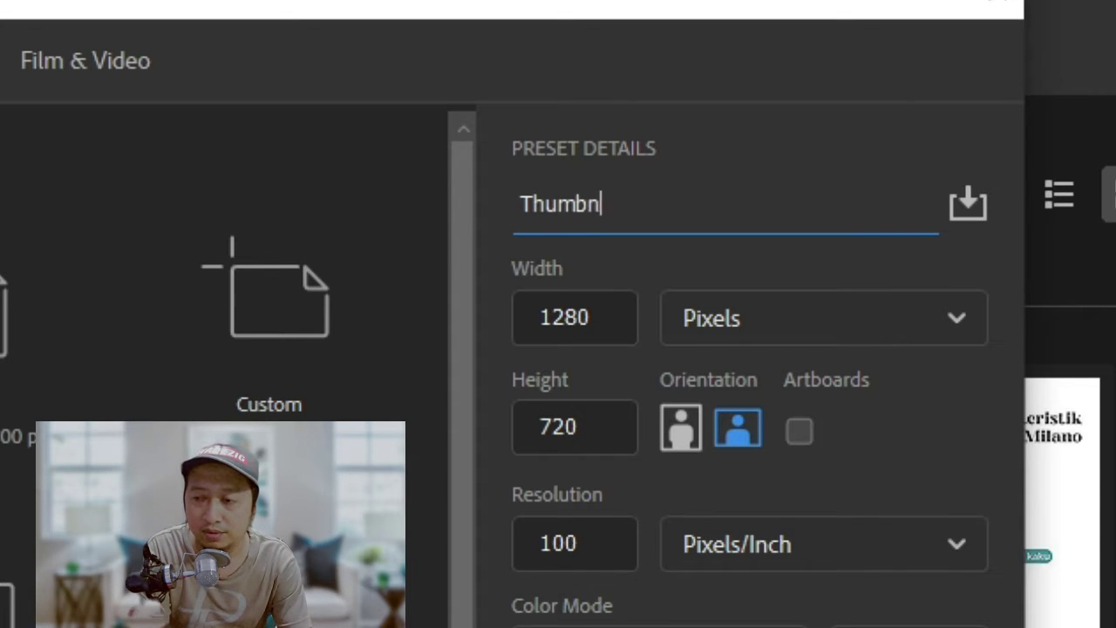
{"action": "type", "text": "ail You"}
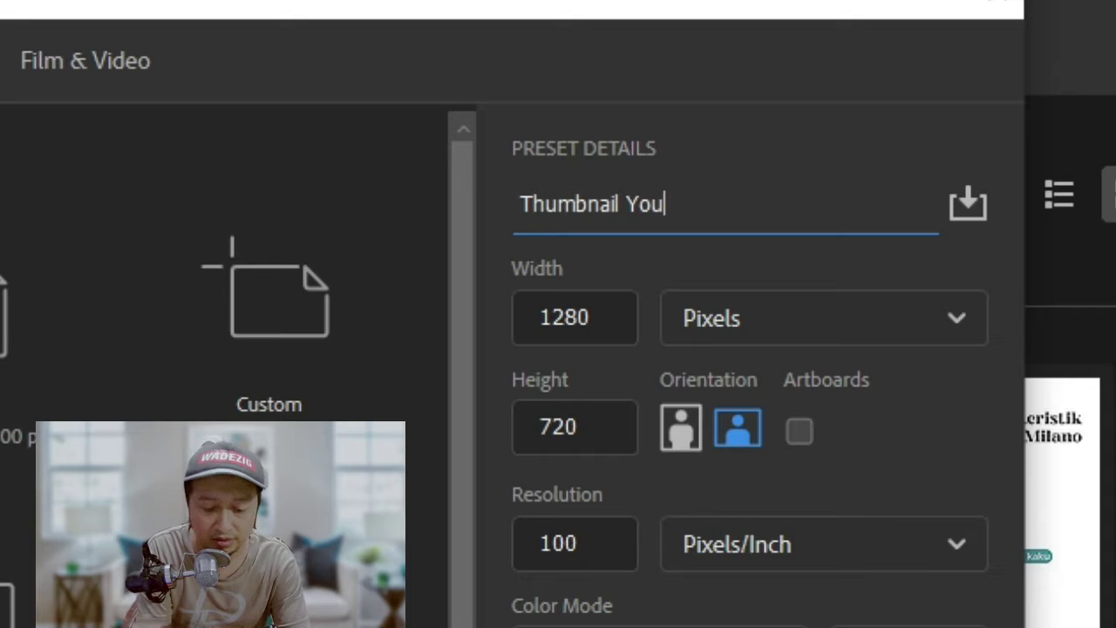
{"action": "type", "text": "tube"}
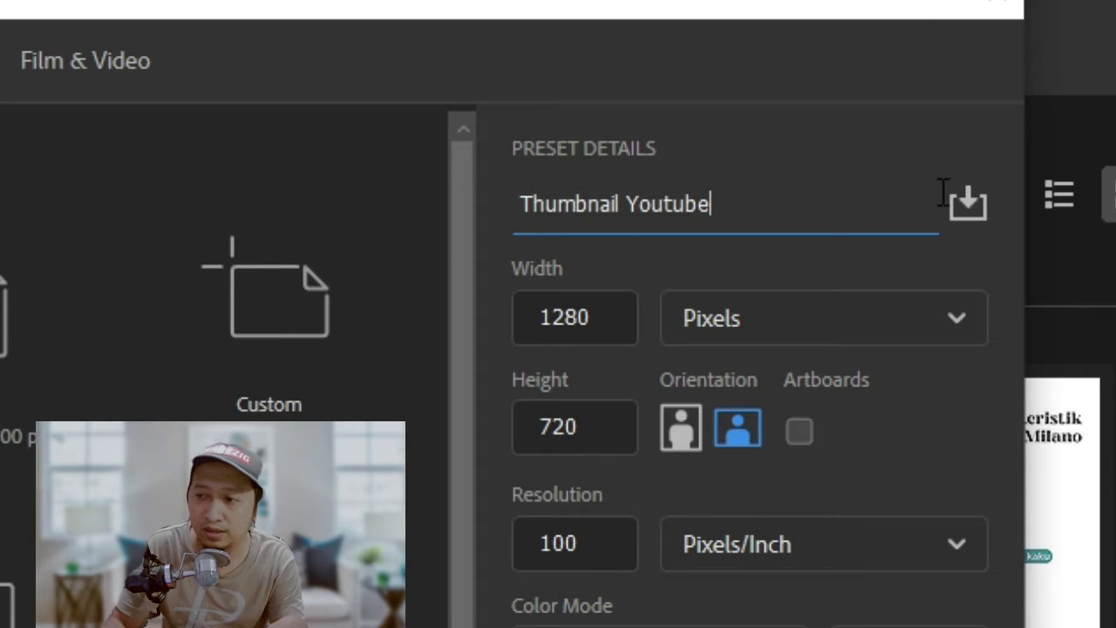
{"action": "left_click", "coordinate": [969, 211]}
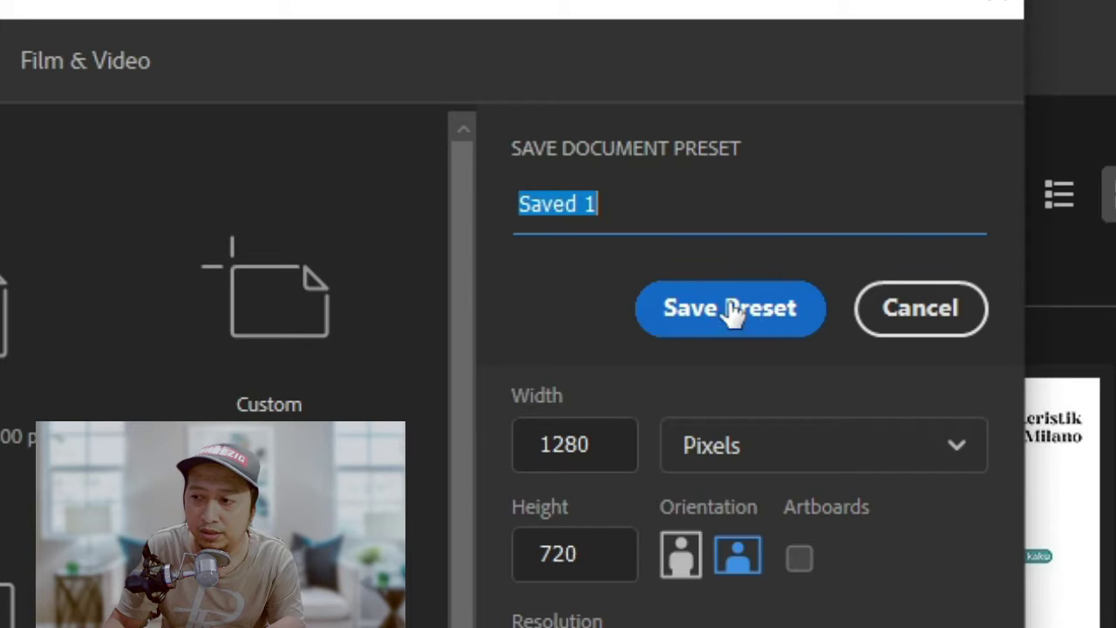
{"action": "left_click", "coordinate": [729, 314]}
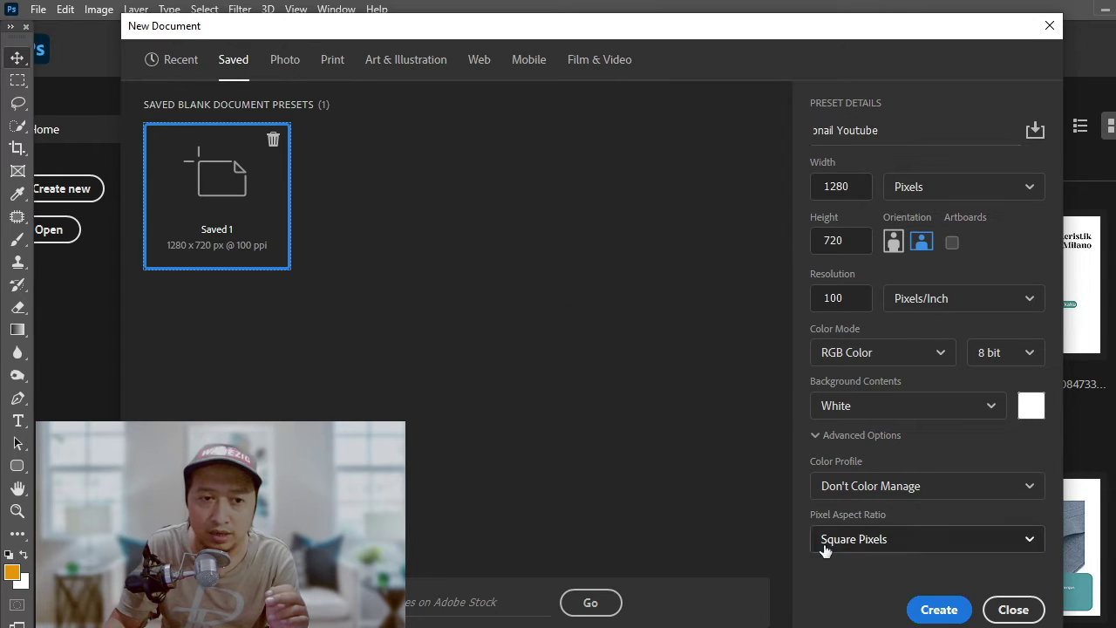
{"action": "left_click", "coordinate": [936, 614]}
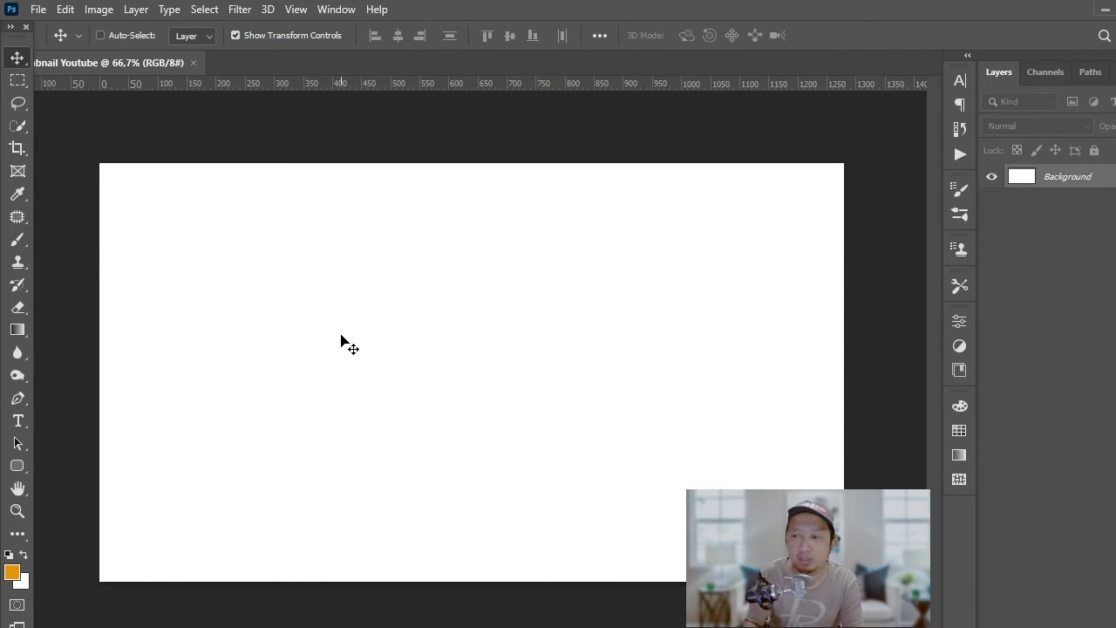
Zoom the blank canvas out from 66.7% to 50%
{"action": "key", "text": "ctrl+minus"}
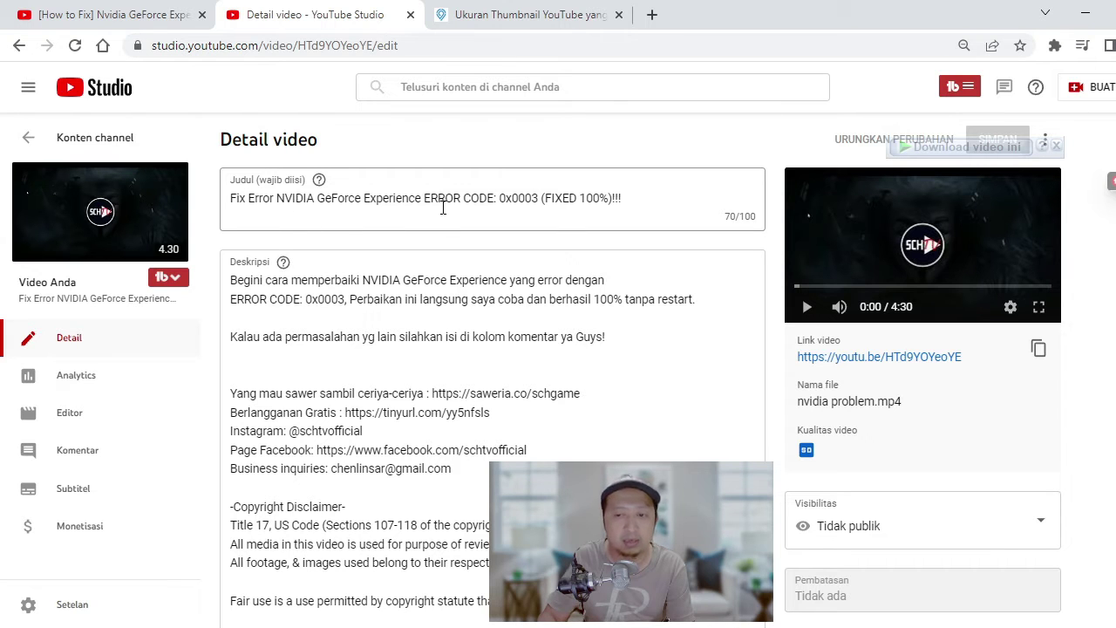
Click into the NVIDIA video's Deskripsi box, then return to the Photoshop thumbnail document
{"action": "left_click", "coordinate": [645, 277]}
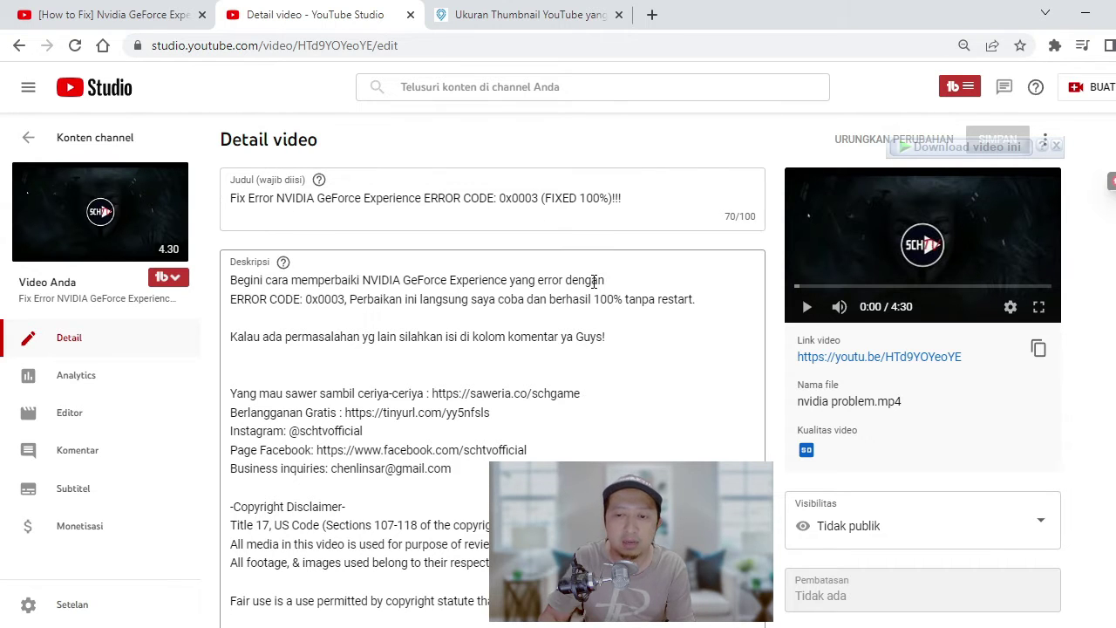
{"action": "key", "text": "alt+Tab"}
{"action": "key", "text": "alt+Tab"}
{"action": "key", "text": "alt+Tab"}
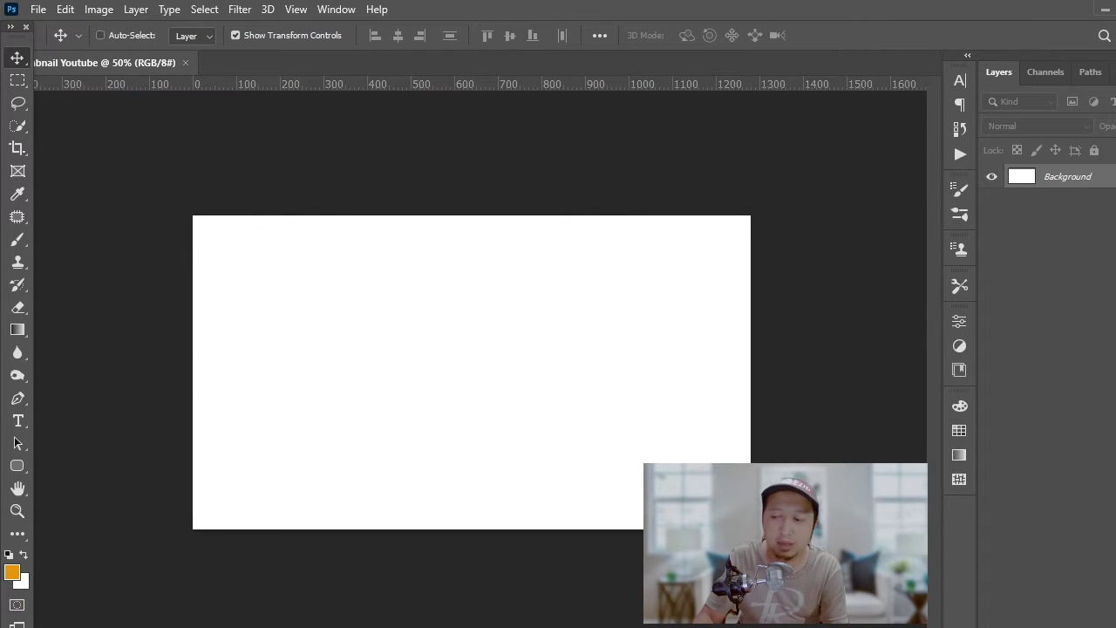
Show and then close the hidden system tray icon list
{"action": "left_click", "coordinate": [1046, 627]}
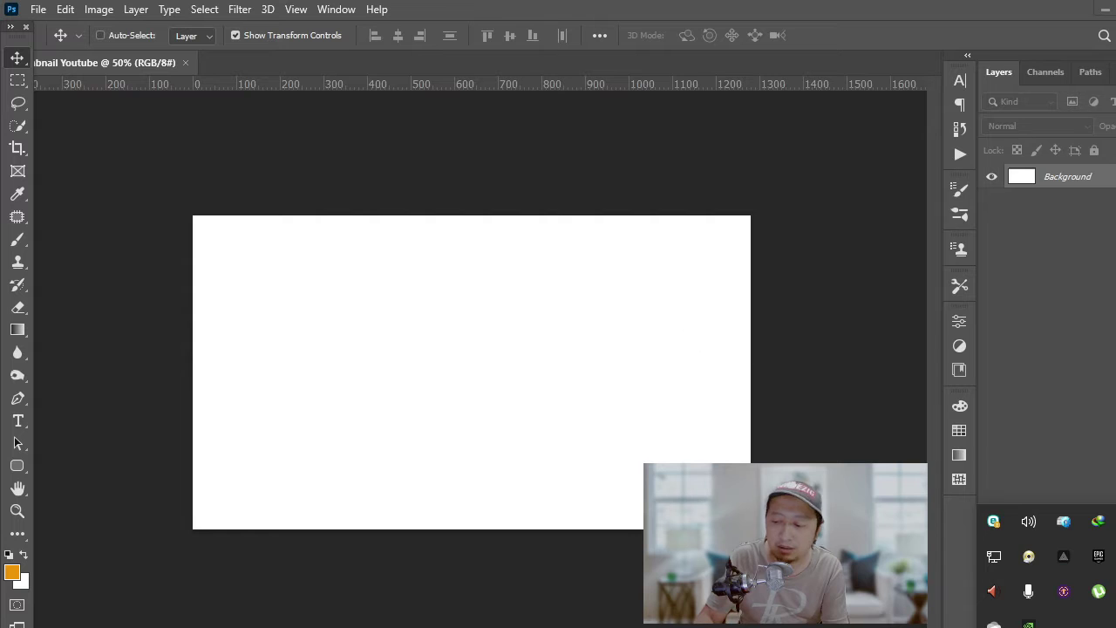
{"action": "left_click", "coordinate": [426, 542]}
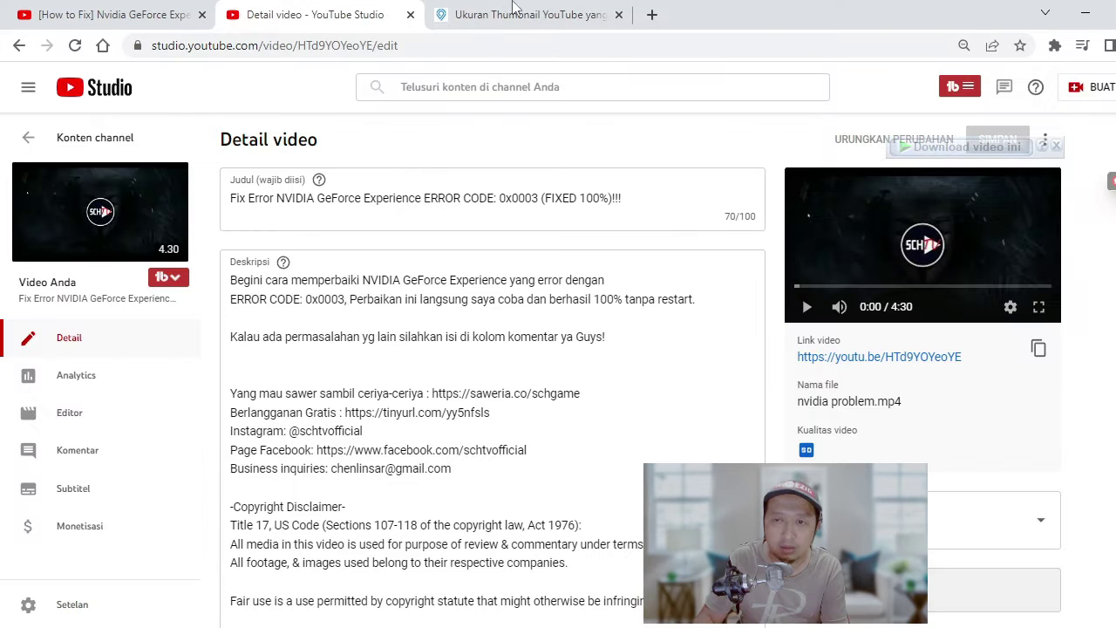
Search Google for 'Nvidia' in a new tab and show the image results
{"action": "left_click", "coordinate": [653, 14]}
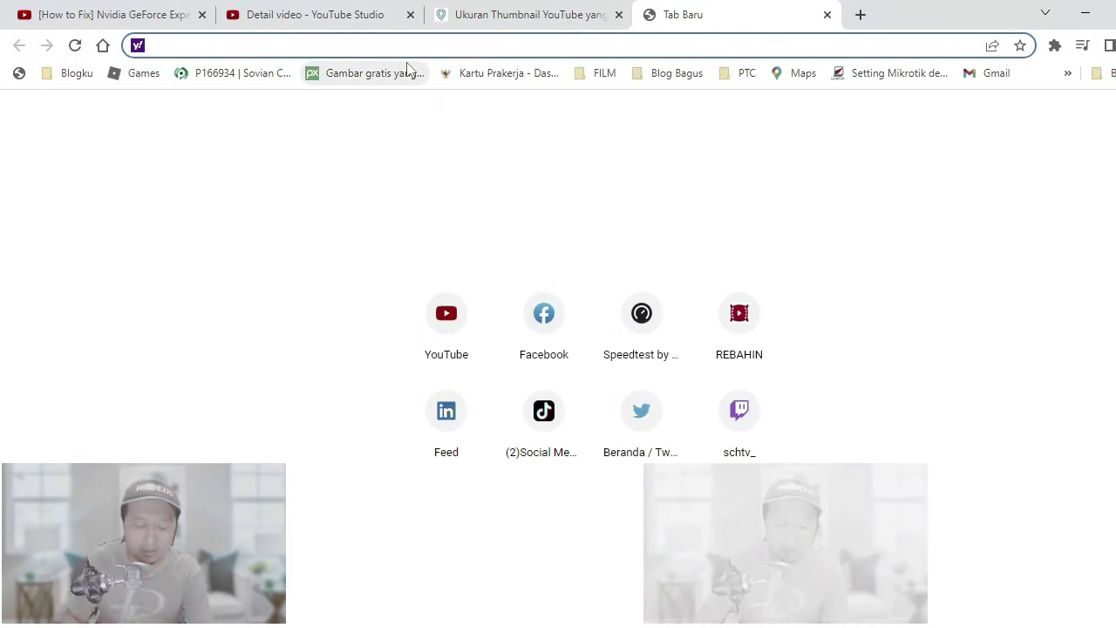
{"action": "type", "text": "googl"}
{"action": "key", "text": "Return"}
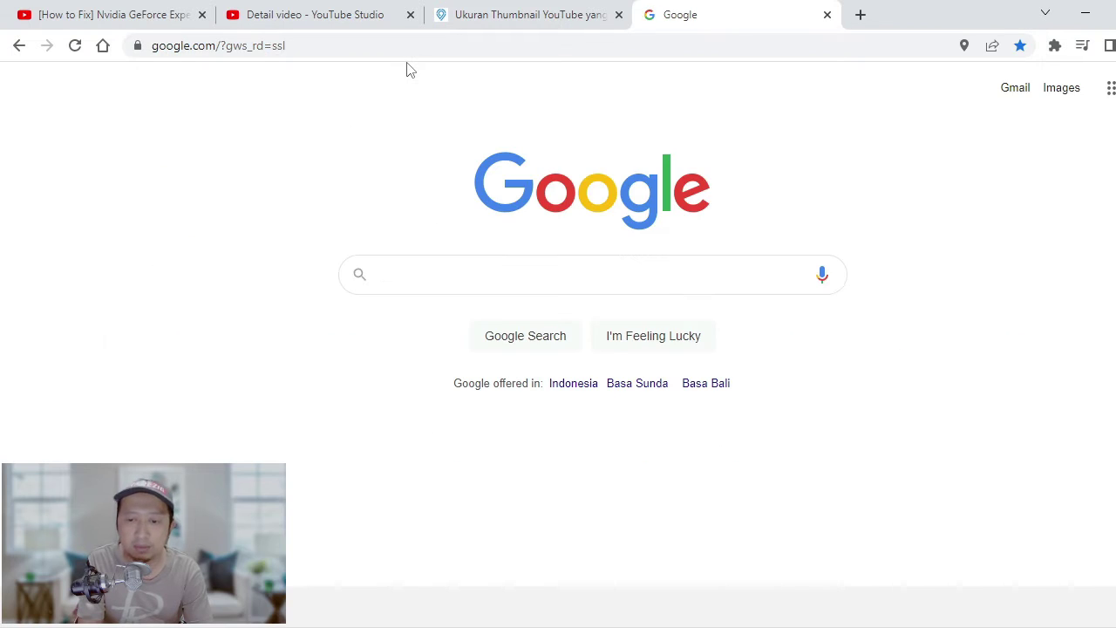
{"action": "type", "text": "Nv"}
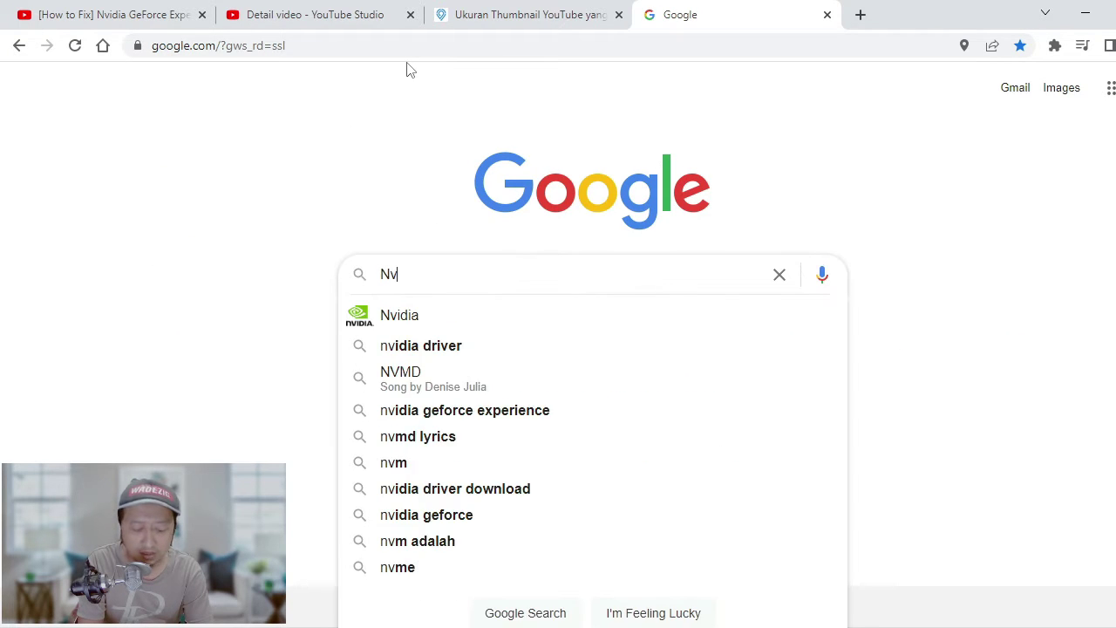
{"action": "type", "text": "idia"}
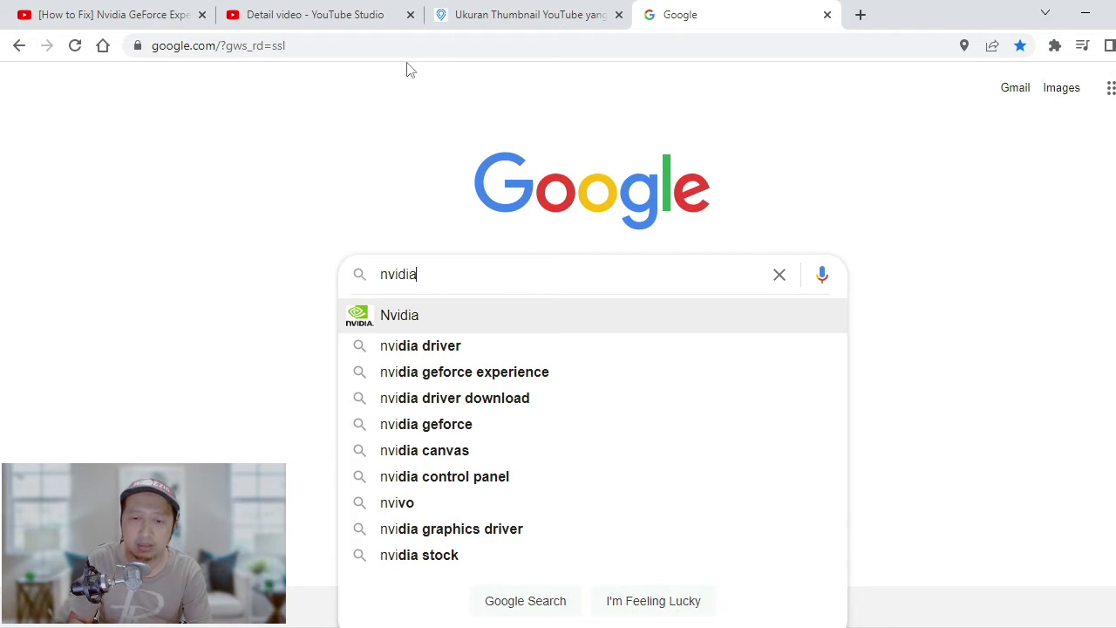
{"action": "key", "text": "Return"}
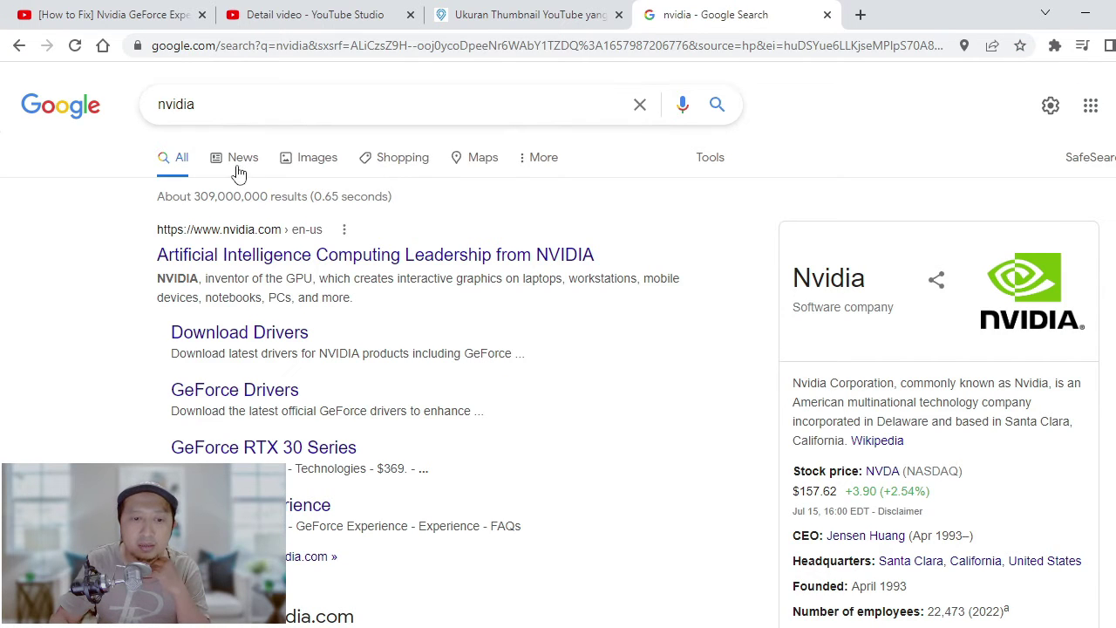
{"action": "left_click", "coordinate": [304, 165]}
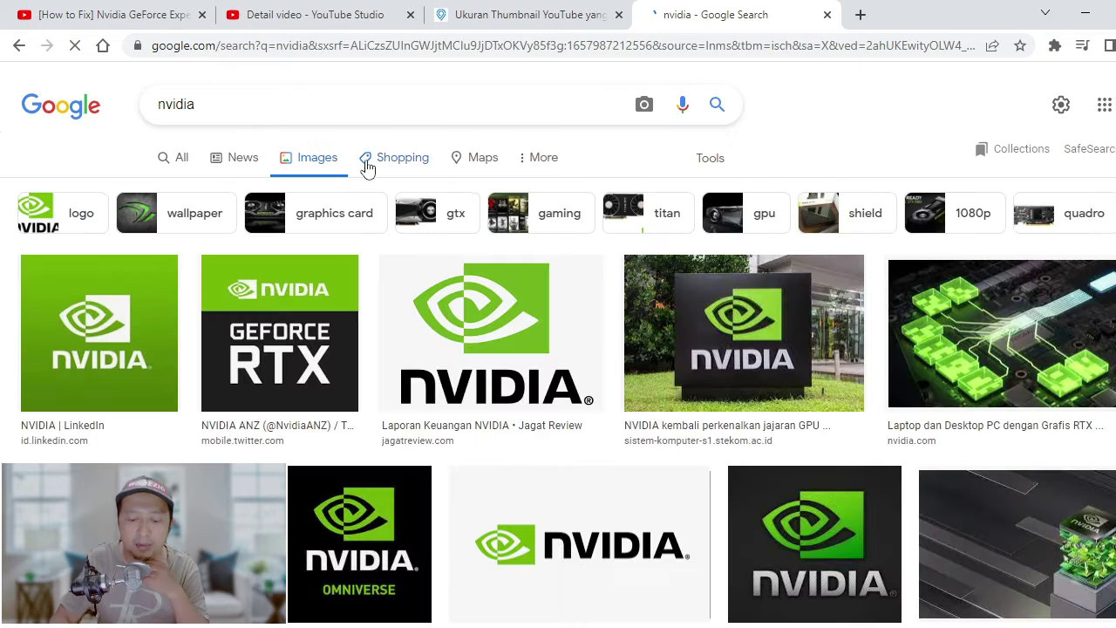
Scroll through the nvidia image results, then switch back to Photoshop
{"action": "scroll", "coordinate": [554, 518], "scroll_direction": "down", "scroll_amount": 2}
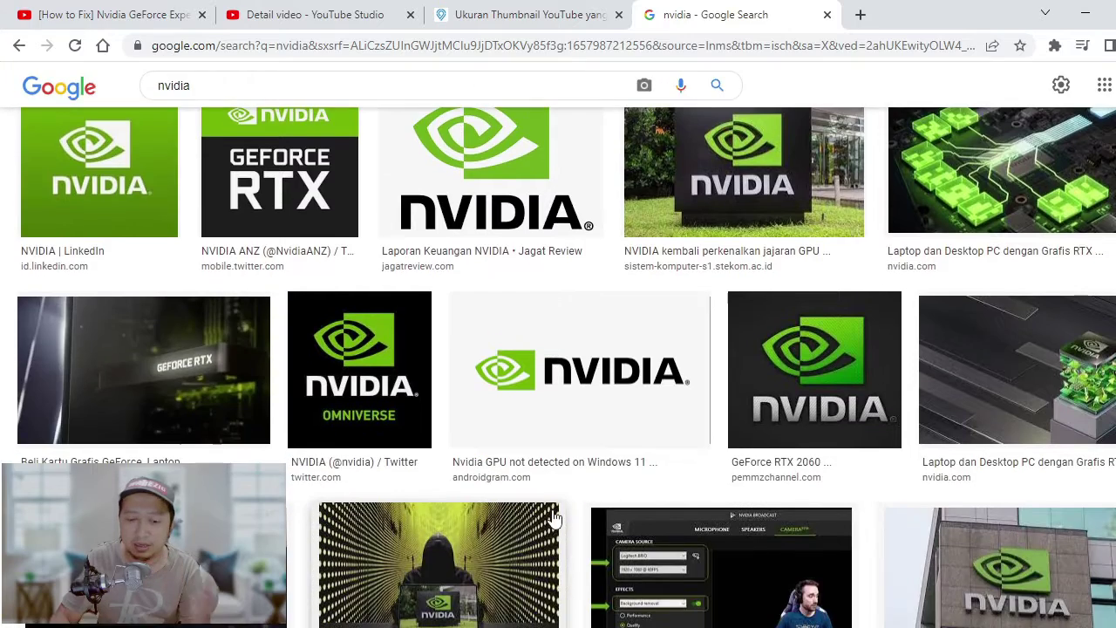
{"action": "scroll", "coordinate": [554, 518], "scroll_direction": "down", "scroll_amount": 2}
{"action": "scroll", "coordinate": [554, 518], "scroll_direction": "down", "scroll_amount": 2}
{"action": "scroll", "coordinate": [554, 518], "scroll_direction": "down", "scroll_amount": 2}
{"action": "scroll", "coordinate": [554, 518], "scroll_direction": "down", "scroll_amount": 1}
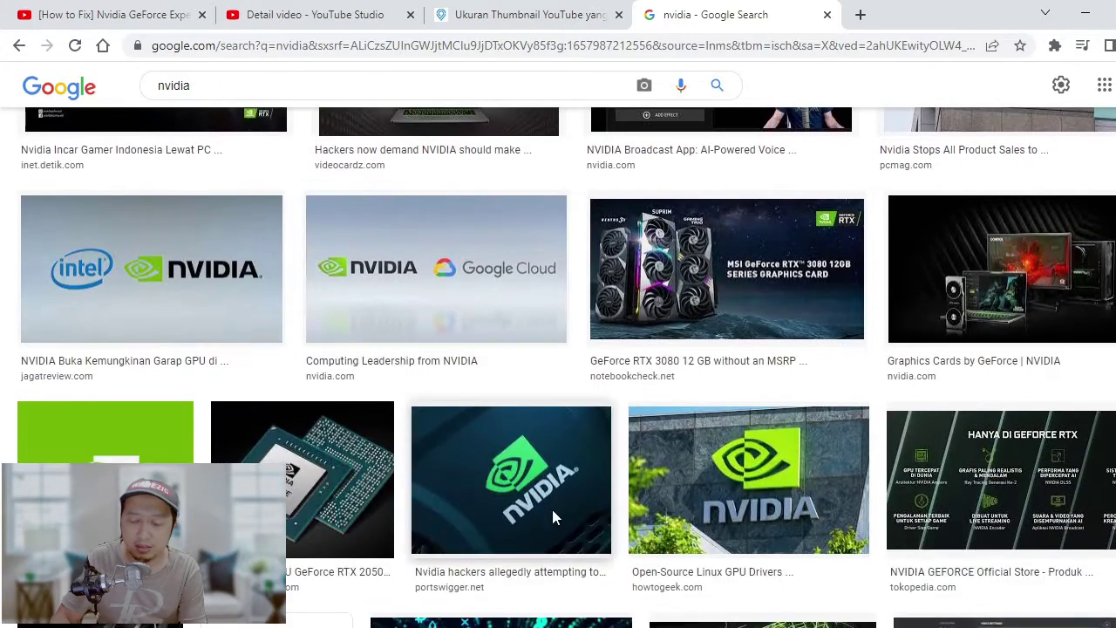
{"action": "scroll", "coordinate": [555, 518], "scroll_direction": "down", "scroll_amount": 2}
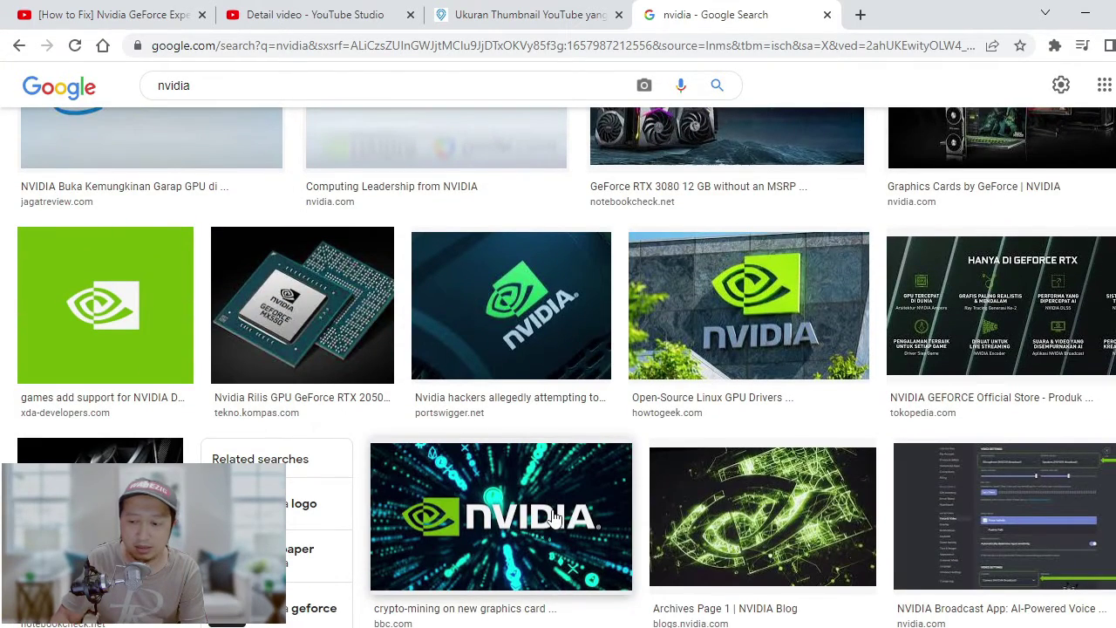
{"action": "scroll", "coordinate": [555, 518], "scroll_direction": "down", "scroll_amount": 2}
{"action": "scroll", "coordinate": [554, 518], "scroll_direction": "up", "scroll_amount": 2}
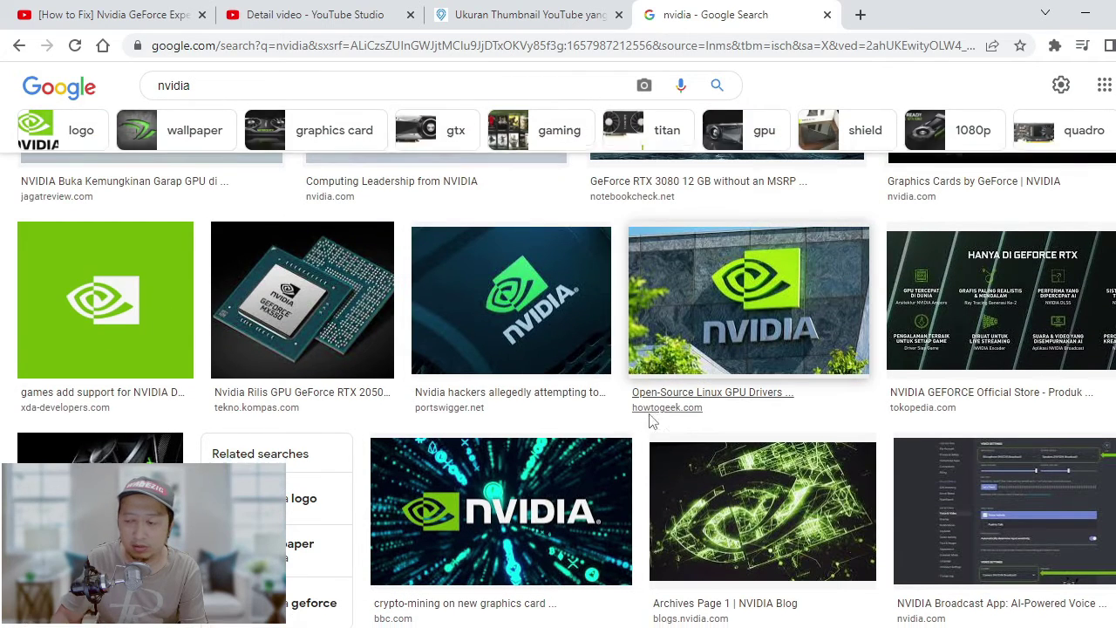
{"action": "scroll", "coordinate": [652, 423], "scroll_direction": "down", "scroll_amount": 4}
{"action": "scroll", "coordinate": [652, 423], "scroll_direction": "down", "scroll_amount": 1}
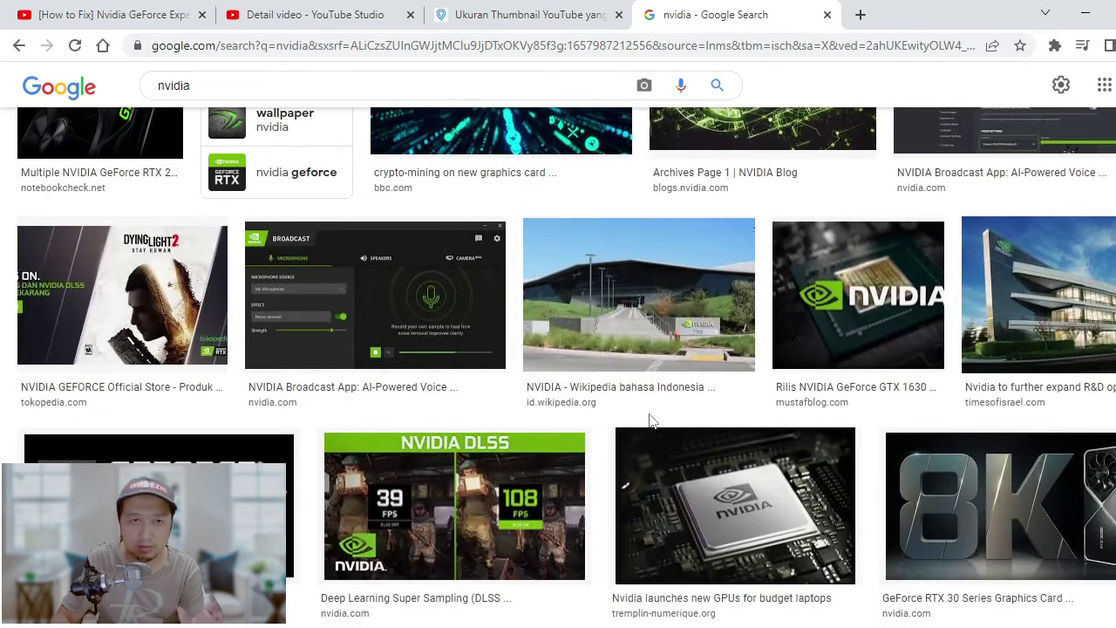
{"action": "scroll", "coordinate": [652, 423], "scroll_direction": "down", "scroll_amount": 1}
{"action": "scroll", "coordinate": [653, 423], "scroll_direction": "down", "scroll_amount": 1}
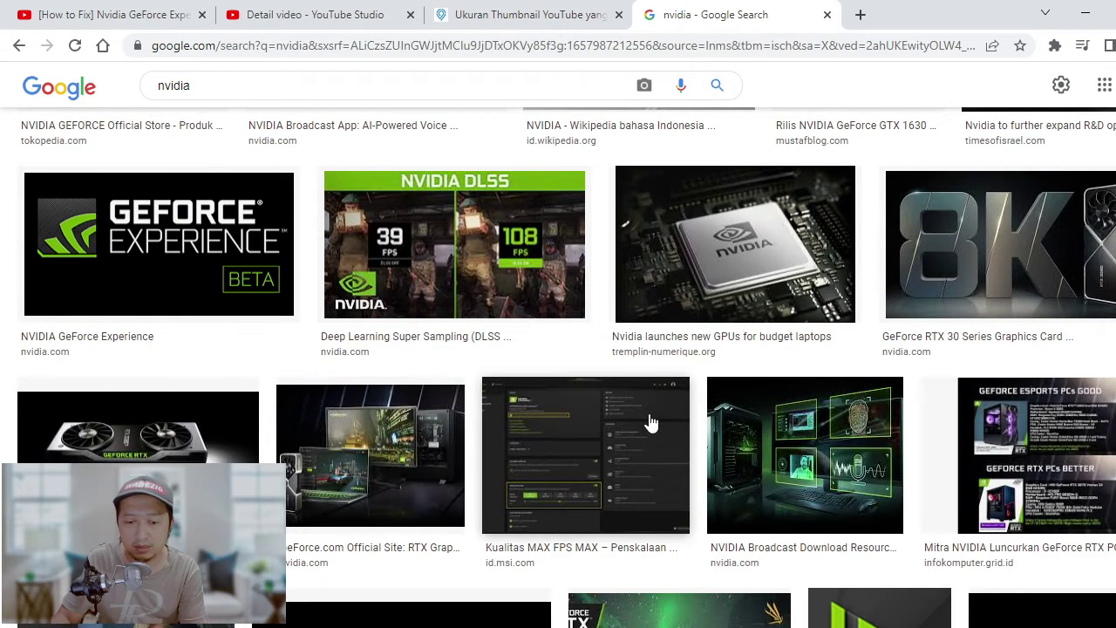
{"action": "scroll", "coordinate": [652, 423], "scroll_direction": "down", "scroll_amount": 1}
{"action": "scroll", "coordinate": [652, 422], "scroll_direction": "down", "scroll_amount": 1}
{"action": "scroll", "coordinate": [652, 423], "scroll_direction": "down", "scroll_amount": 1}
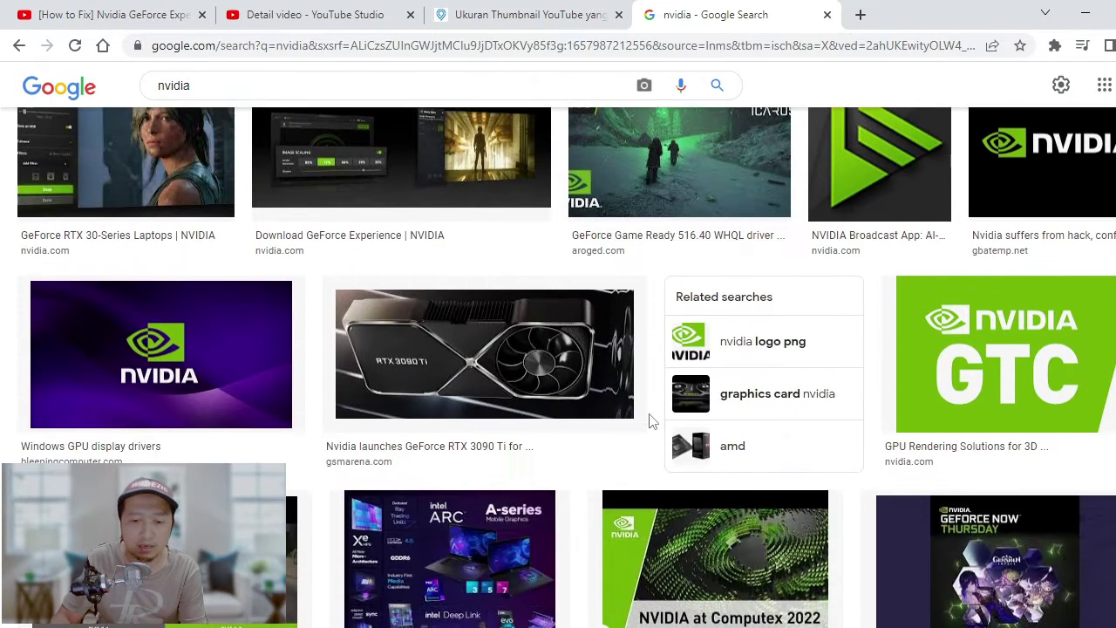
{"action": "scroll", "coordinate": [649, 422], "scroll_direction": "up", "scroll_amount": 1}
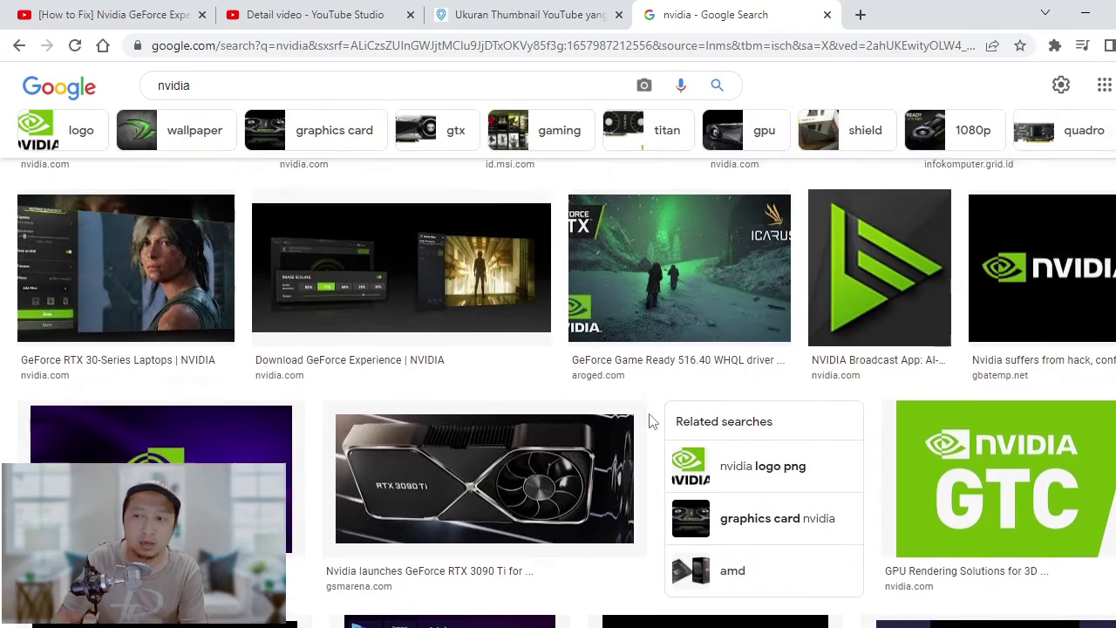
{"action": "scroll", "coordinate": [649, 422], "scroll_direction": "up", "scroll_amount": 1}
{"action": "scroll", "coordinate": [649, 423], "scroll_direction": "up", "scroll_amount": 2}
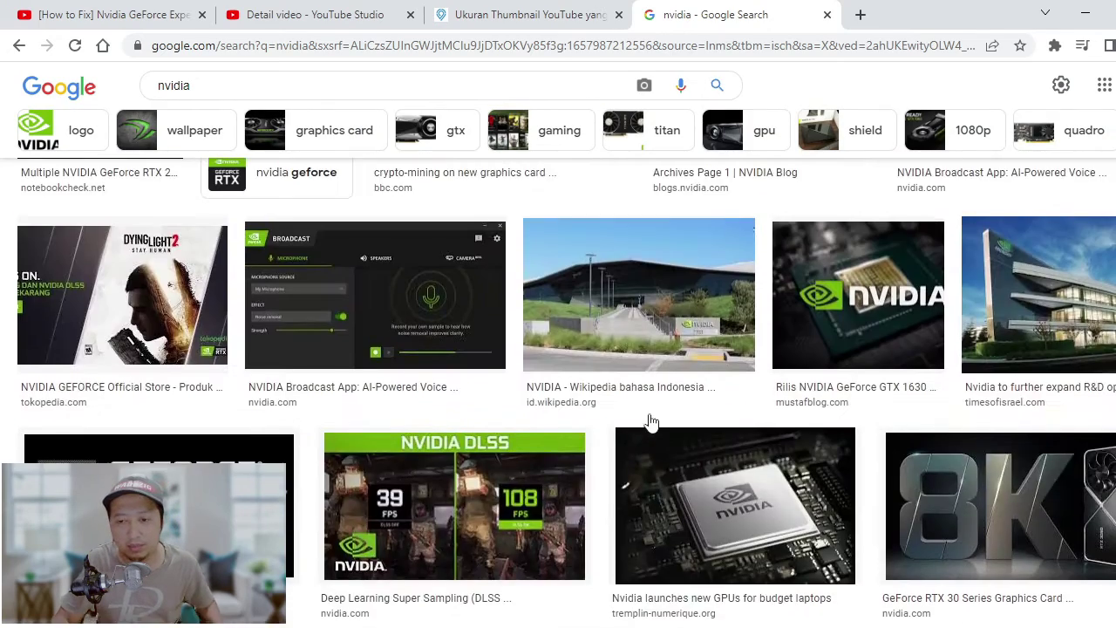
{"action": "scroll", "coordinate": [650, 422], "scroll_direction": "up", "scroll_amount": 1}
{"action": "scroll", "coordinate": [650, 422], "scroll_direction": "up", "scroll_amount": 2}
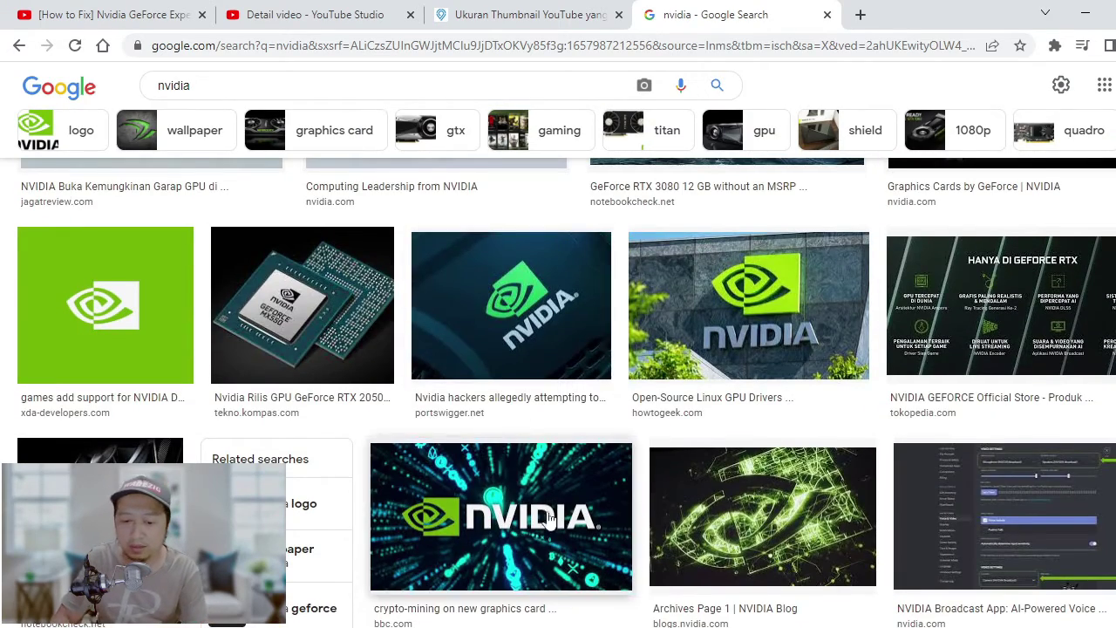
{"action": "scroll", "coordinate": [480, 311], "scroll_direction": "up", "scroll_amount": 1}
{"action": "scroll", "coordinate": [481, 312], "scroll_direction": "up", "scroll_amount": 2}
{"action": "key", "text": "alt+Tab"}
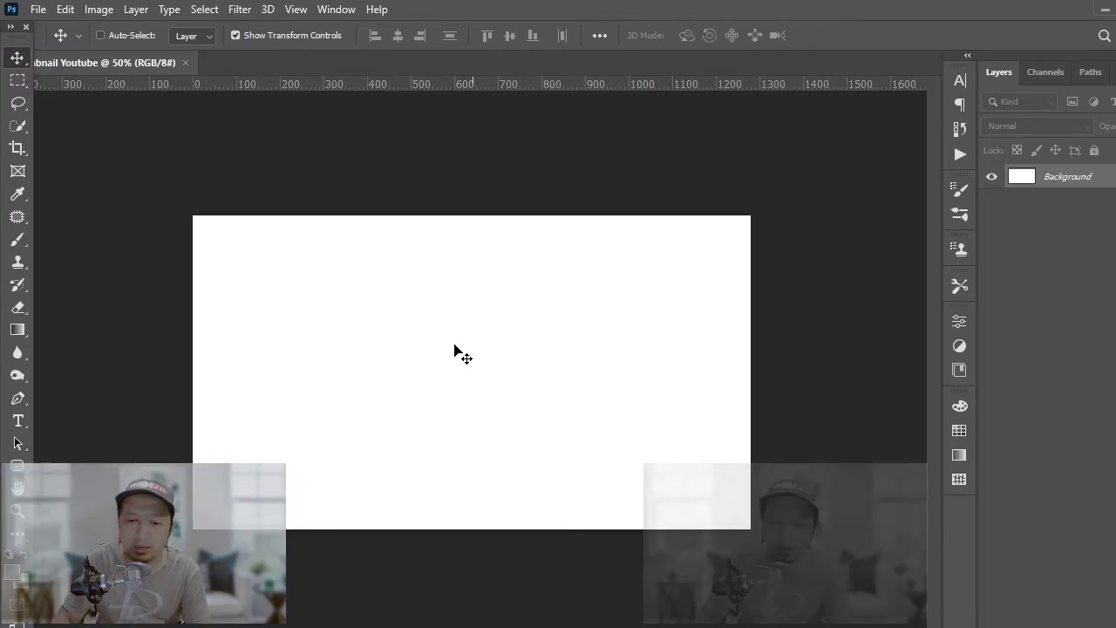
Set the foreground colour to black (000000)
{"action": "left_click", "coordinate": [11, 573]}
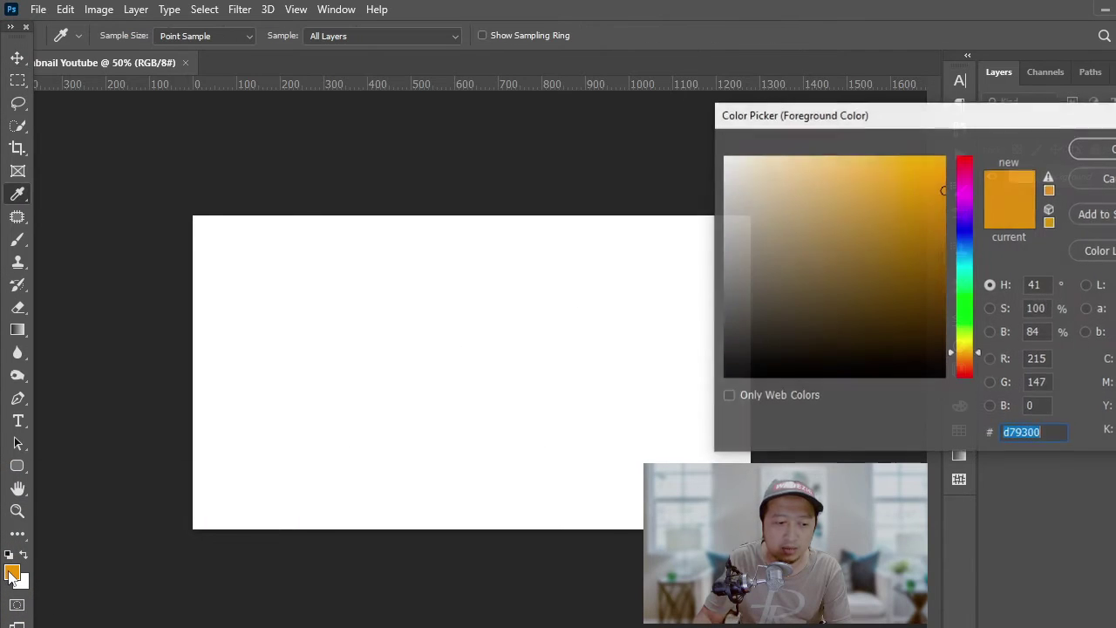
{"action": "left_click", "coordinate": [726, 376]}
{"action": "left_click", "coordinate": [1093, 148]}
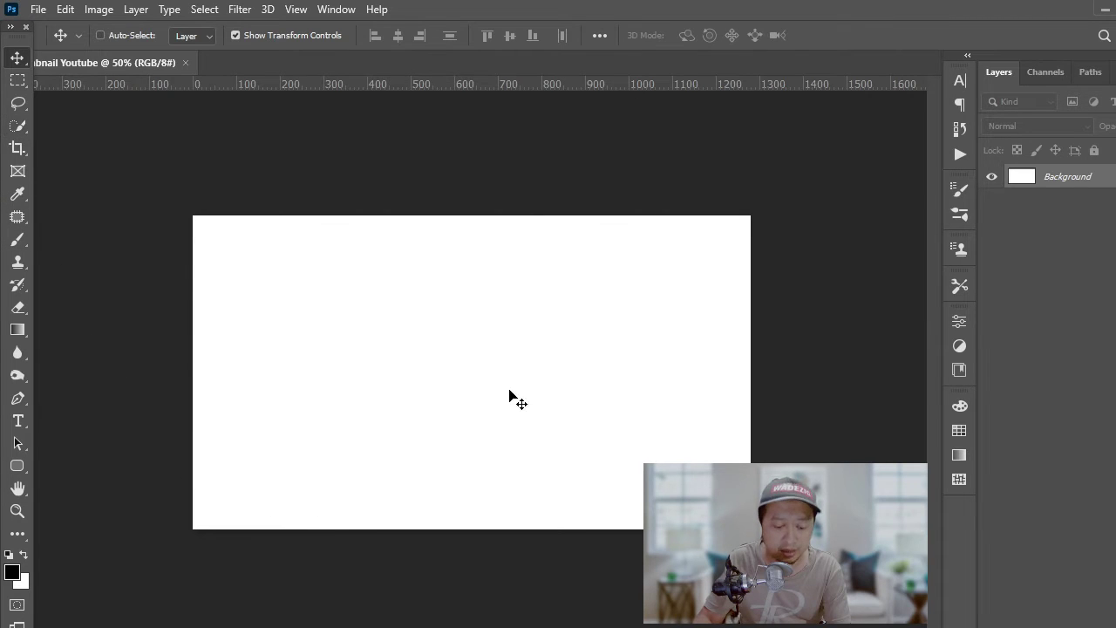
Fill the whole thumbnail canvas with black using the Paint Bucket Tool
{"action": "key", "text": "g"}
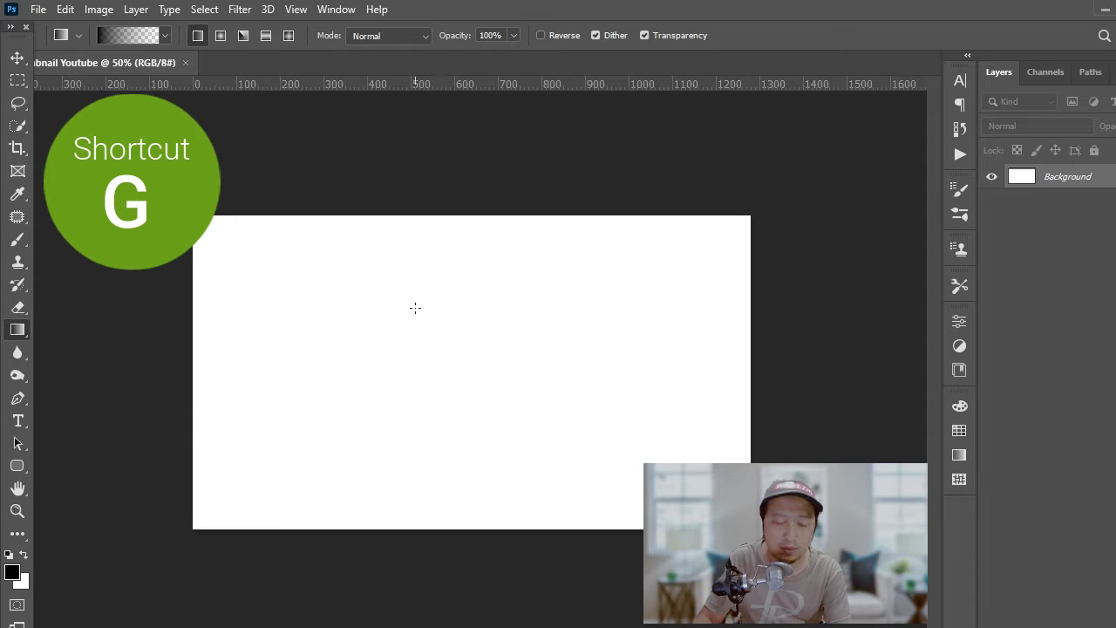
{"action": "right_click", "coordinate": [18, 330]}
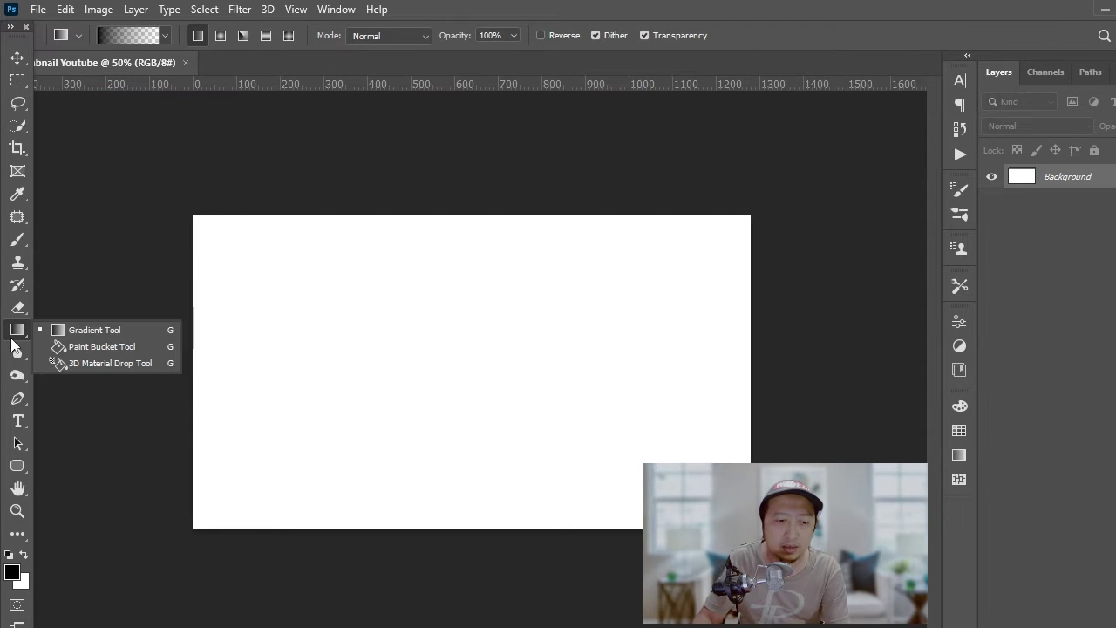
{"action": "left_click", "coordinate": [67, 350]}
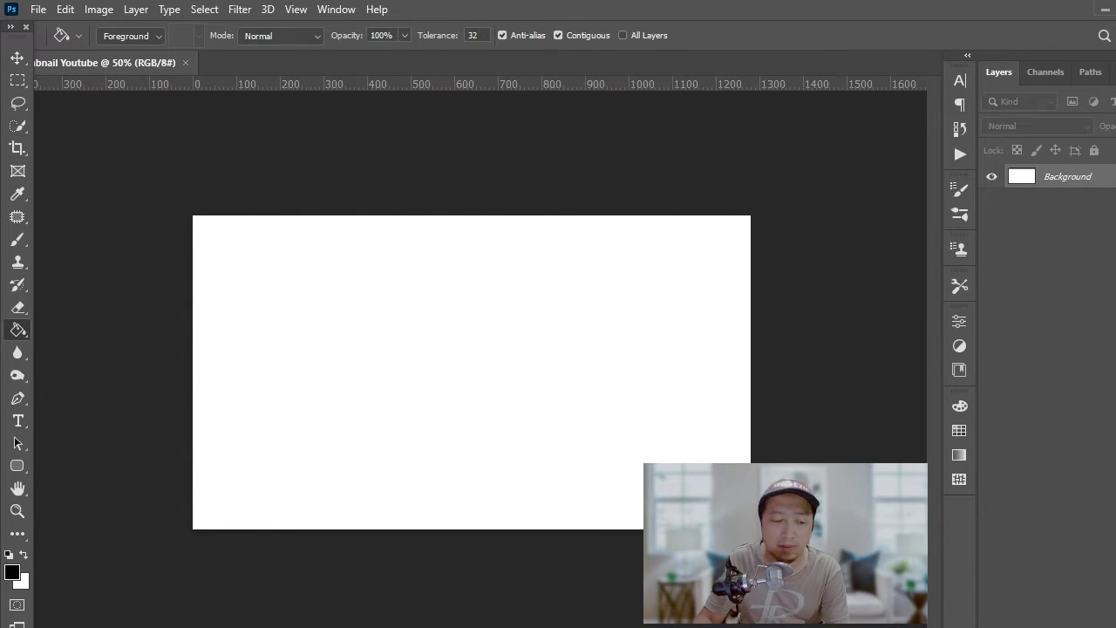
{"action": "left_click", "coordinate": [361, 454]}
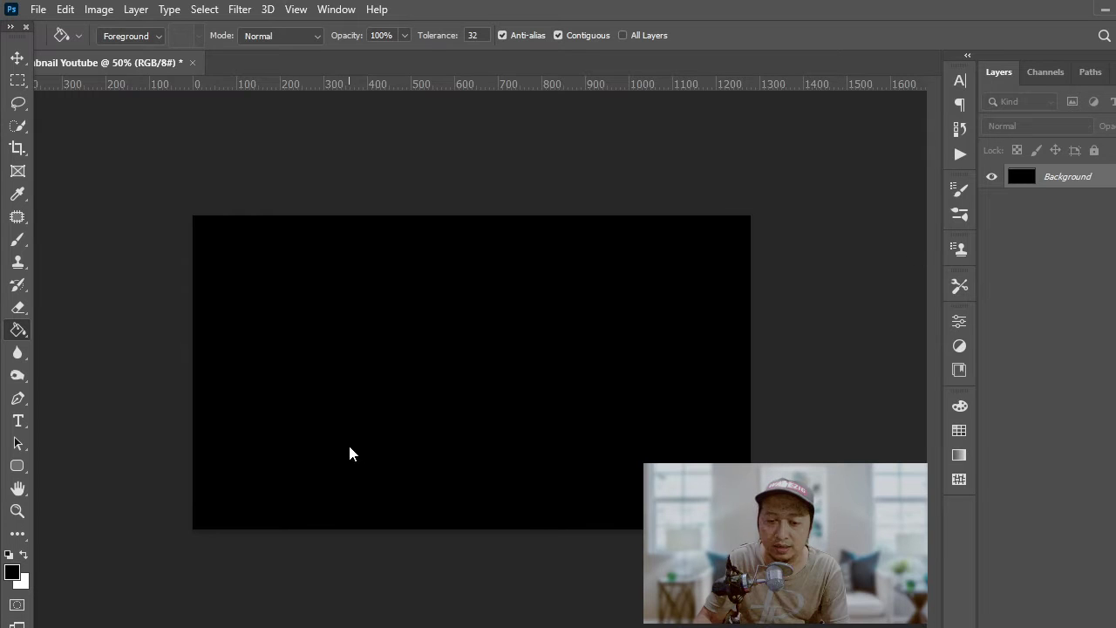
Filter the Google nvidia image results to Large size
{"action": "key", "text": "alt+Tab"}
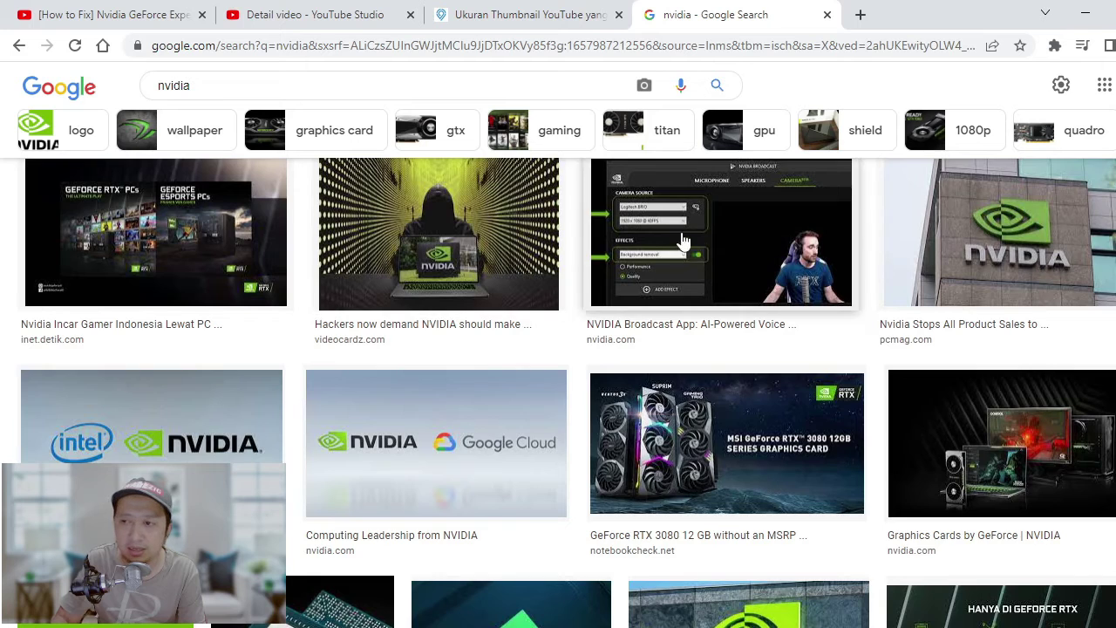
{"action": "scroll", "coordinate": [668, 253], "scroll_direction": "up", "scroll_amount": 5}
{"action": "left_click", "coordinate": [703, 161]}
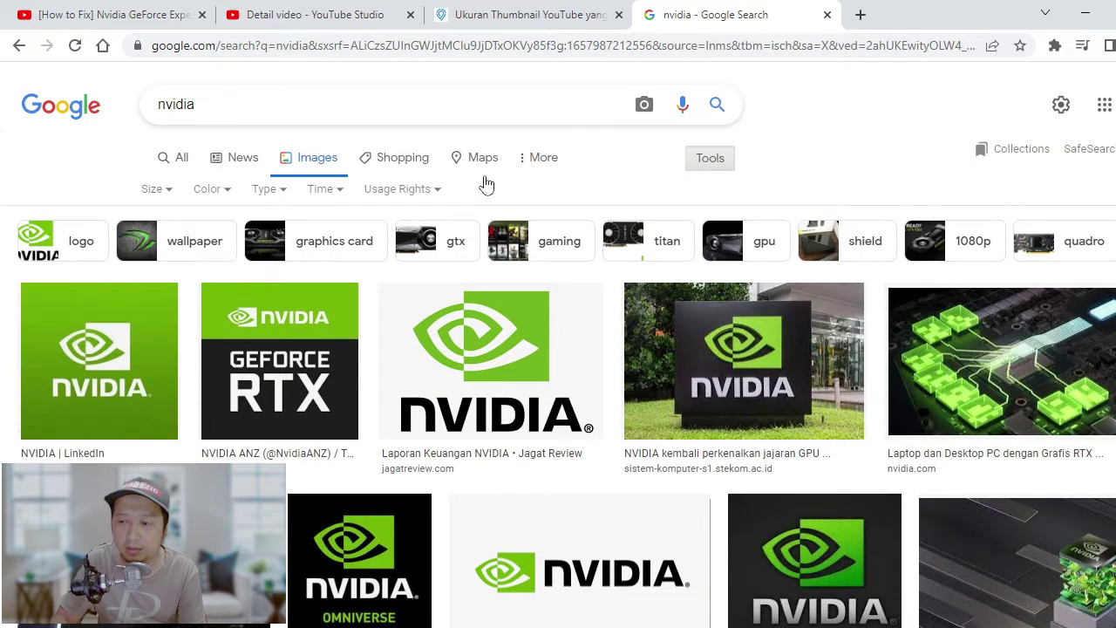
{"action": "left_click", "coordinate": [165, 190]}
{"action": "left_click", "coordinate": [159, 248]}
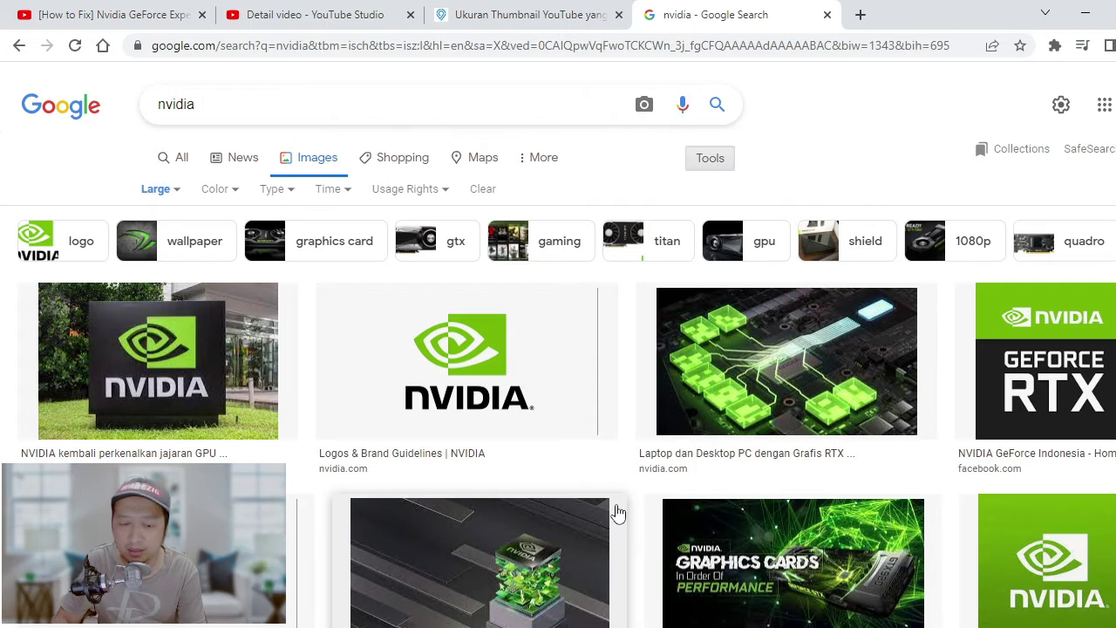
Preview the 2,000 × 995 green wireframe NVIDIA Blog image and bring up its options
{"action": "scroll", "coordinate": [616, 512], "scroll_direction": "down", "scroll_amount": 2}
{"action": "scroll", "coordinate": [616, 512], "scroll_direction": "down", "scroll_amount": 2}
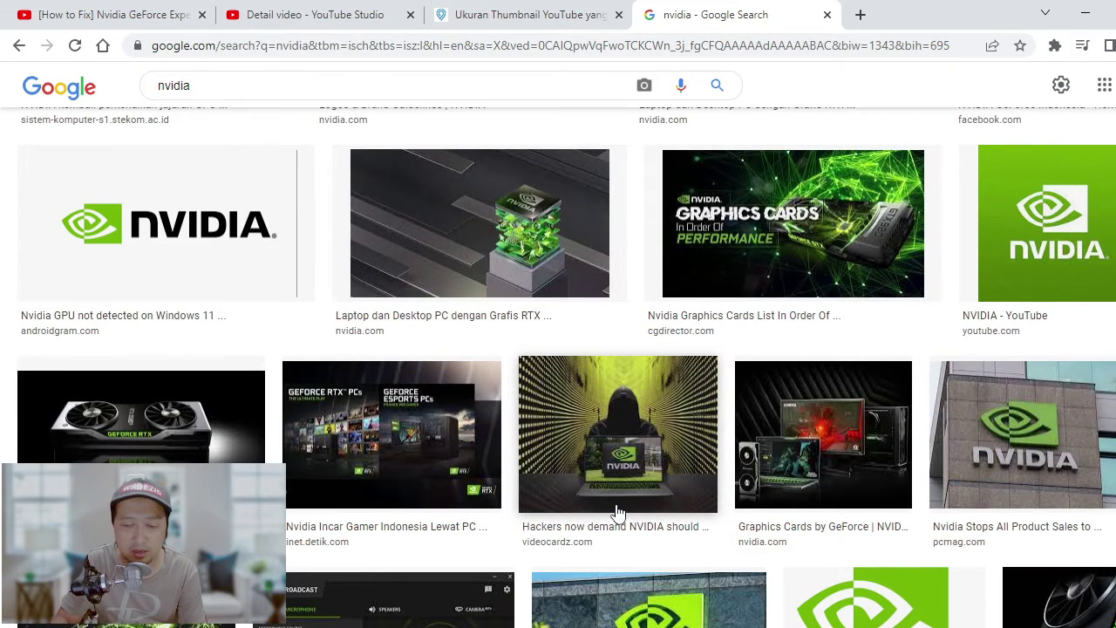
{"action": "scroll", "coordinate": [616, 512], "scroll_direction": "down", "scroll_amount": 3}
{"action": "scroll", "coordinate": [616, 513], "scroll_direction": "down", "scroll_amount": 1}
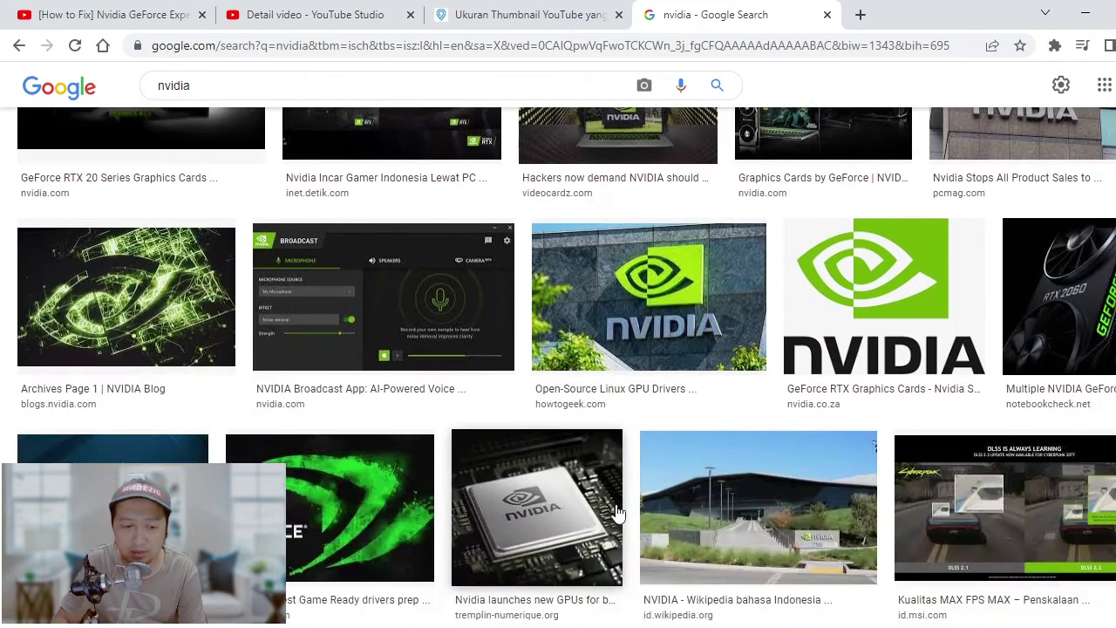
{"action": "scroll", "coordinate": [616, 513], "scroll_direction": "up", "scroll_amount": 1}
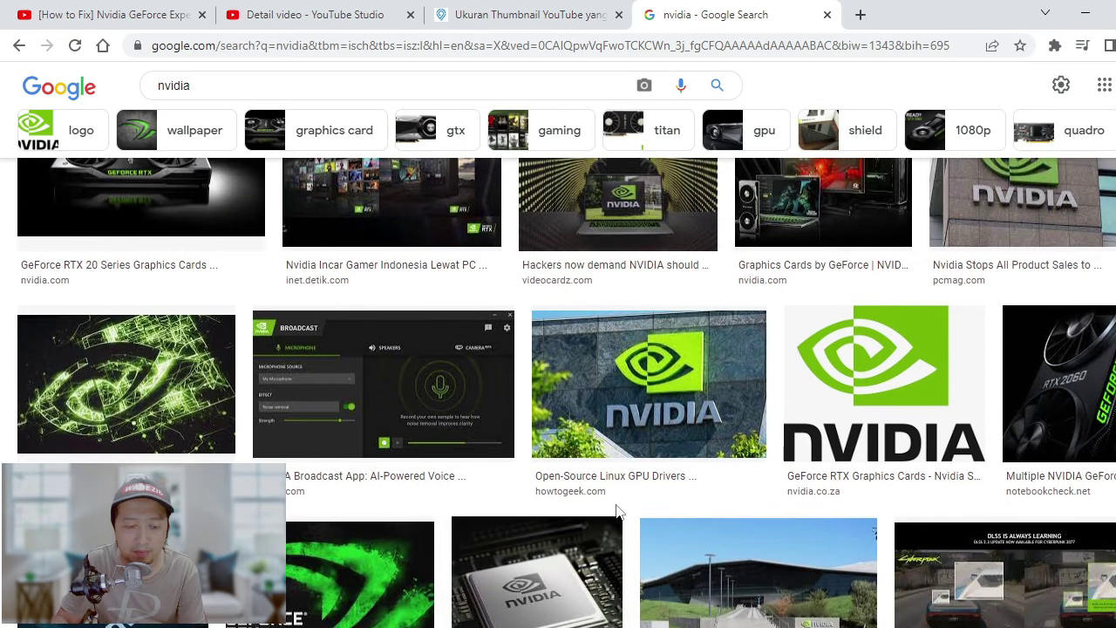
{"action": "left_click", "coordinate": [142, 410]}
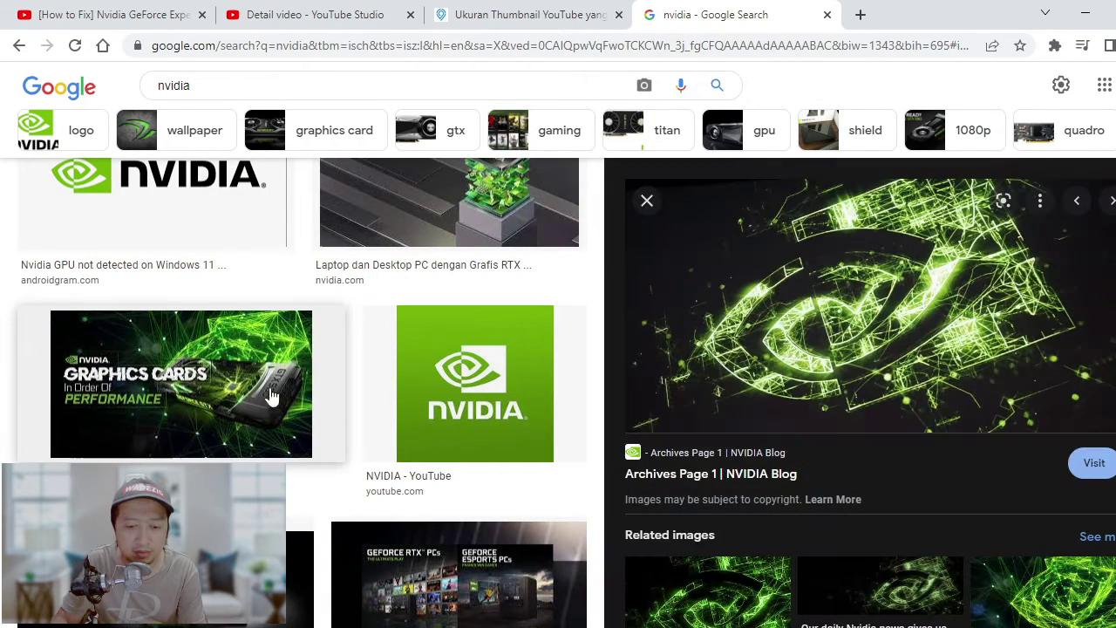
{"action": "right_click", "coordinate": [876, 300]}
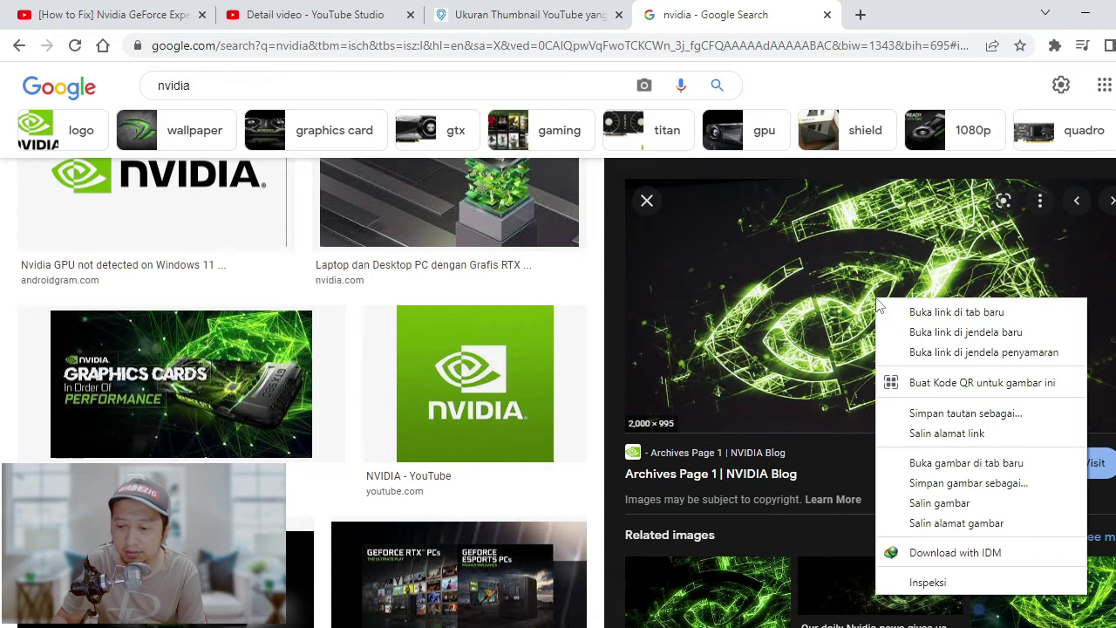
Save the green wireframe image as nvidia-logo into a new Downloads\Nvidia folder
{"action": "left_click", "coordinate": [985, 483]}
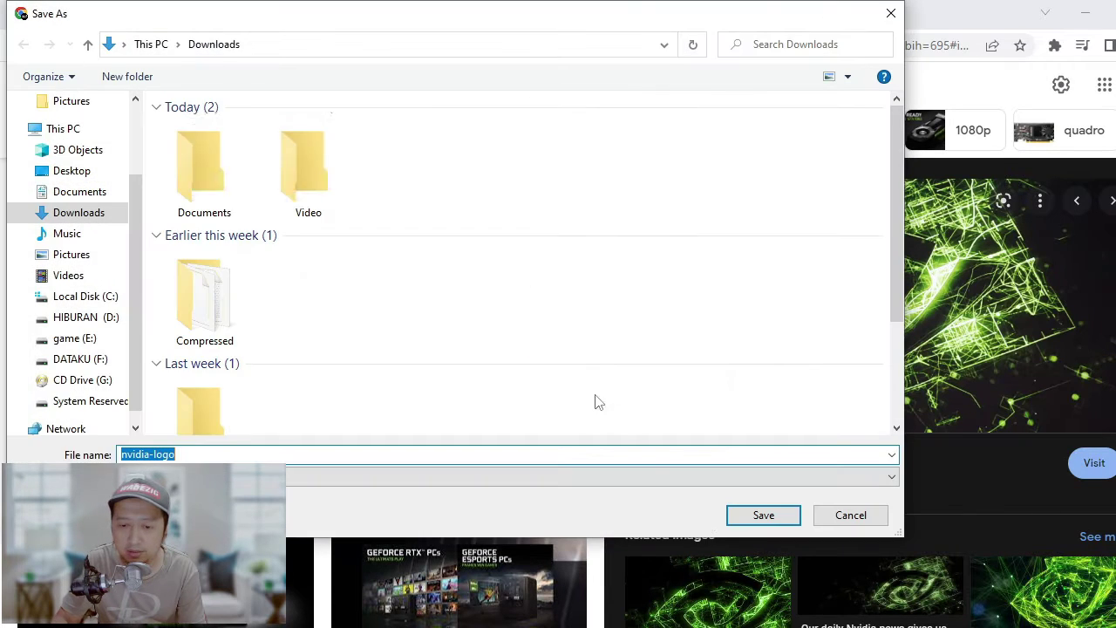
{"action": "mouse_move", "coordinate": [77, 262]}
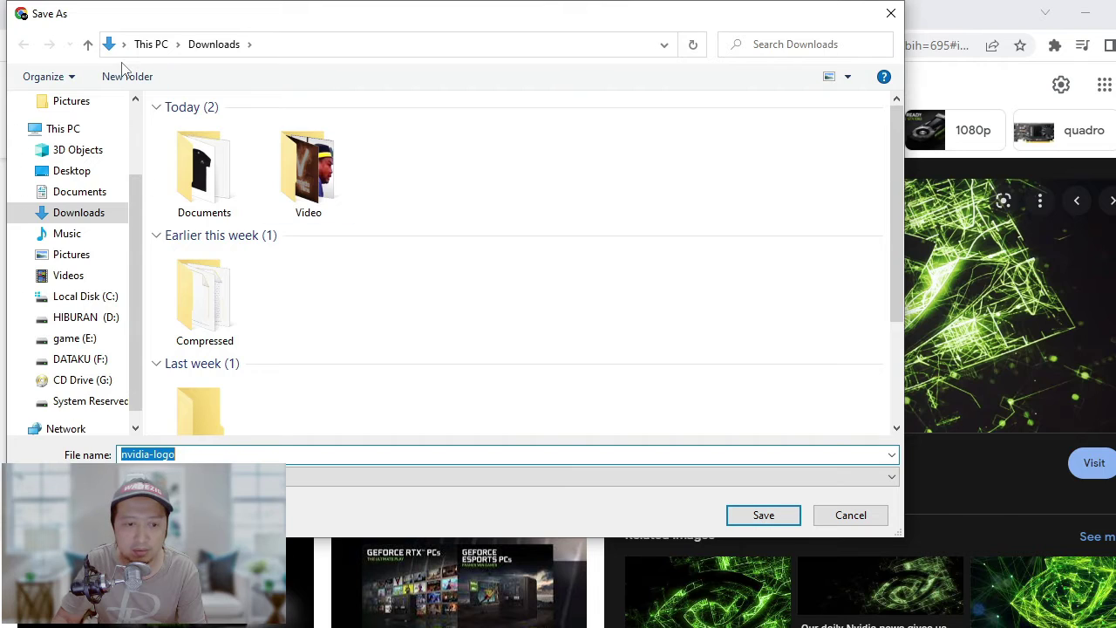
{"action": "left_click", "coordinate": [128, 76]}
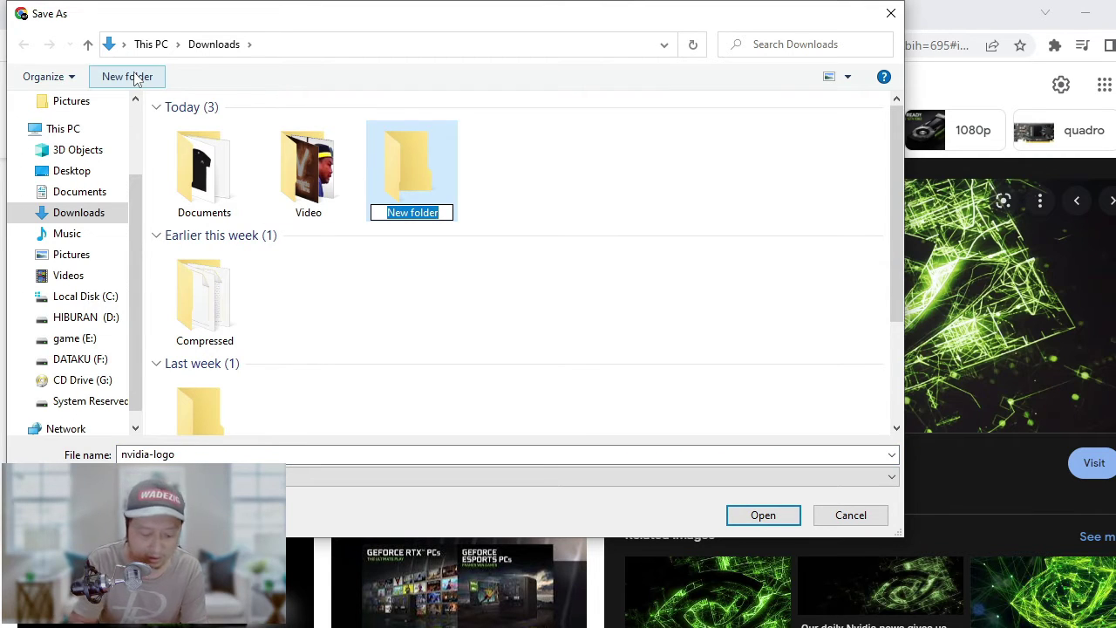
{"action": "type", "text": "Nvidia"}
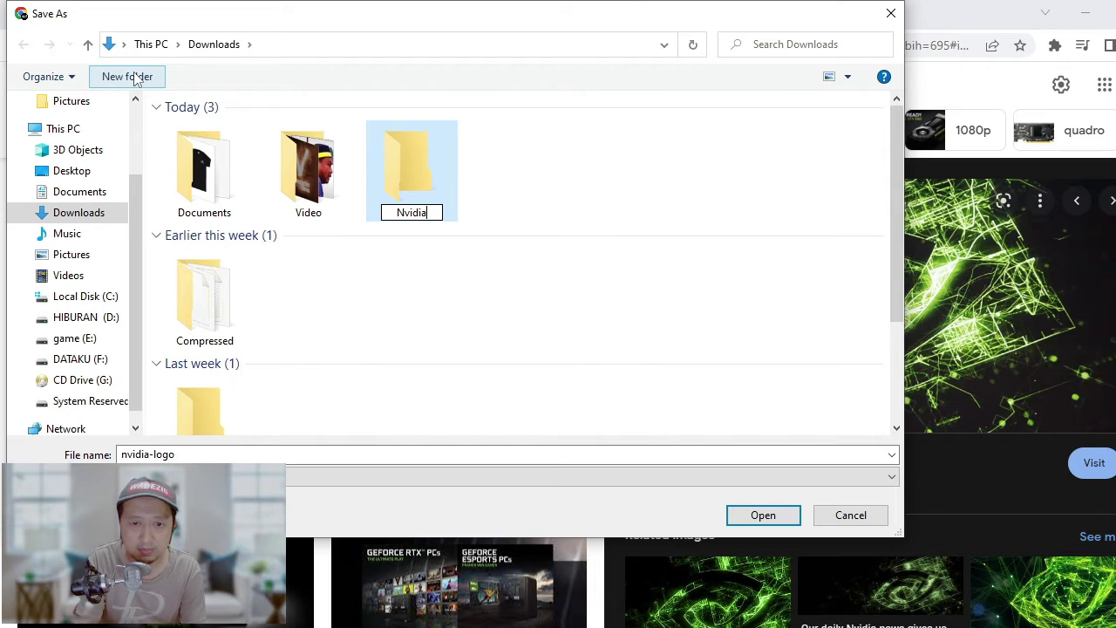
{"action": "key", "text": "Return"}
{"action": "key", "text": "Return"}
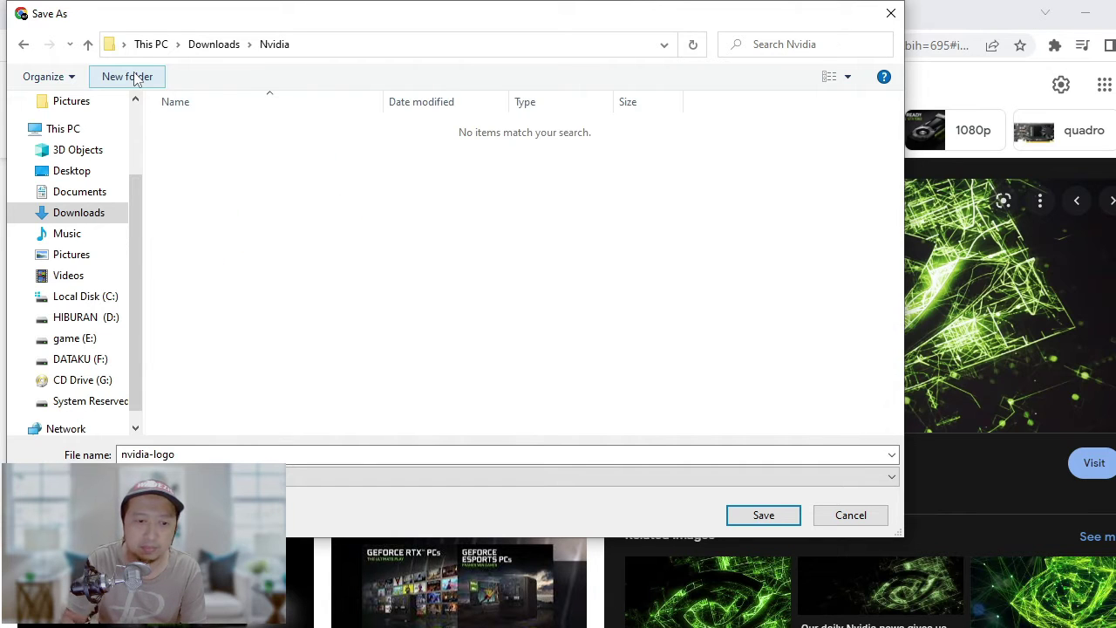
{"action": "left_click", "coordinate": [764, 514]}
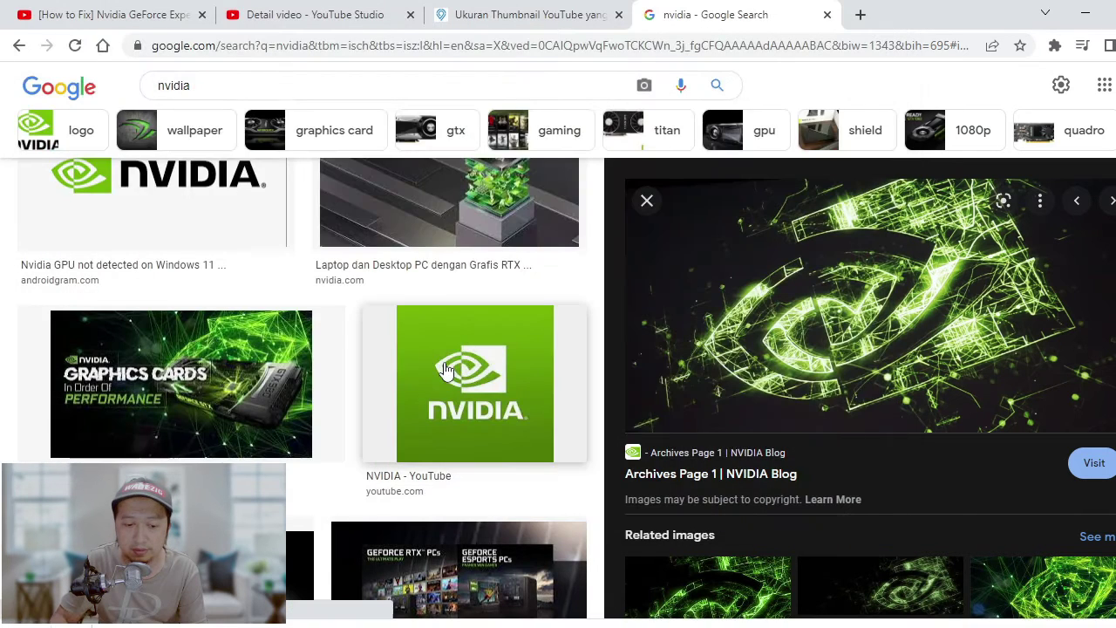
Preview the green NVIDIA GeForce GTX image and choose to save it
{"action": "scroll", "coordinate": [443, 367], "scroll_direction": "down", "scroll_amount": 2}
{"action": "scroll", "coordinate": [446, 371], "scroll_direction": "down", "scroll_amount": 2}
{"action": "scroll", "coordinate": [445, 370], "scroll_direction": "down", "scroll_amount": 2}
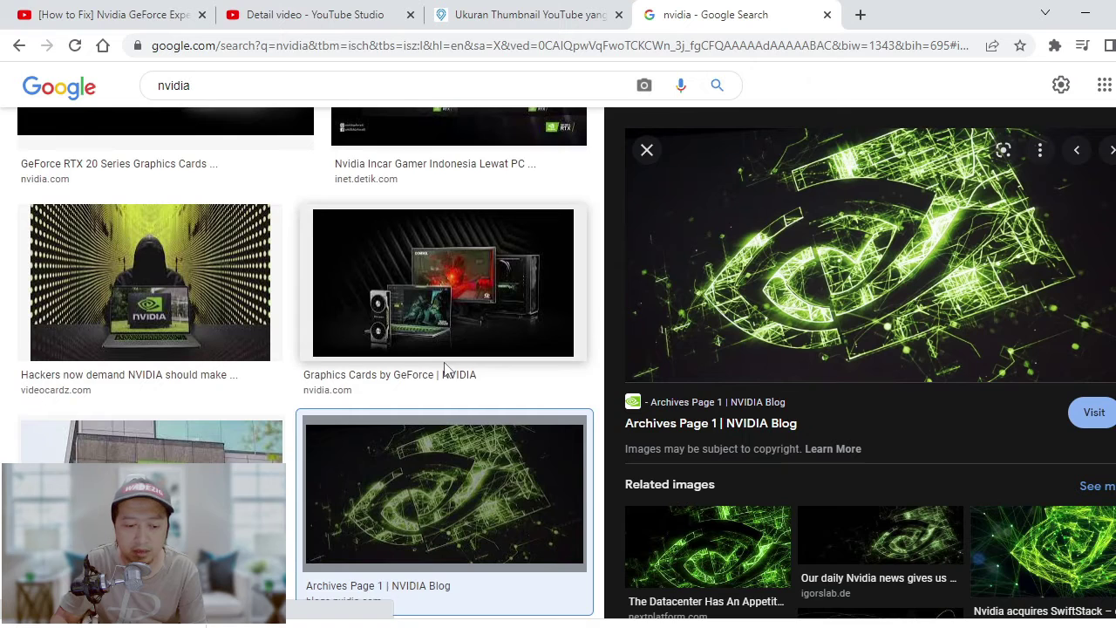
{"action": "scroll", "coordinate": [445, 370], "scroll_direction": "down", "scroll_amount": 2}
{"action": "scroll", "coordinate": [445, 371], "scroll_direction": "down", "scroll_amount": 2}
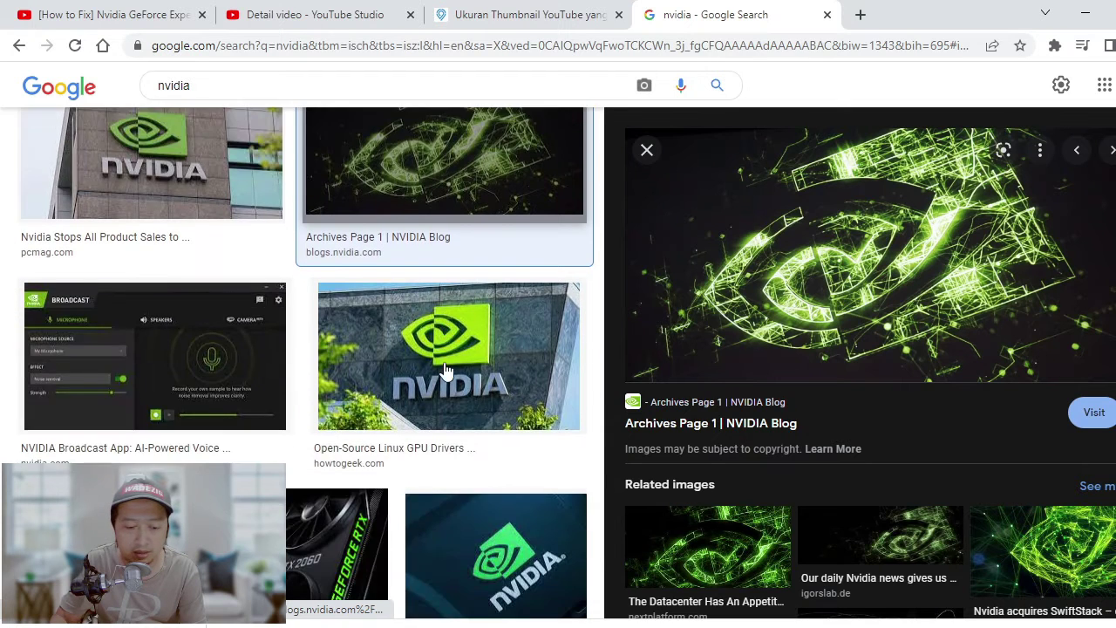
{"action": "scroll", "coordinate": [446, 371], "scroll_direction": "down", "scroll_amount": 4}
{"action": "scroll", "coordinate": [445, 371], "scroll_direction": "down", "scroll_amount": 1}
{"action": "scroll", "coordinate": [445, 370], "scroll_direction": "down", "scroll_amount": 1}
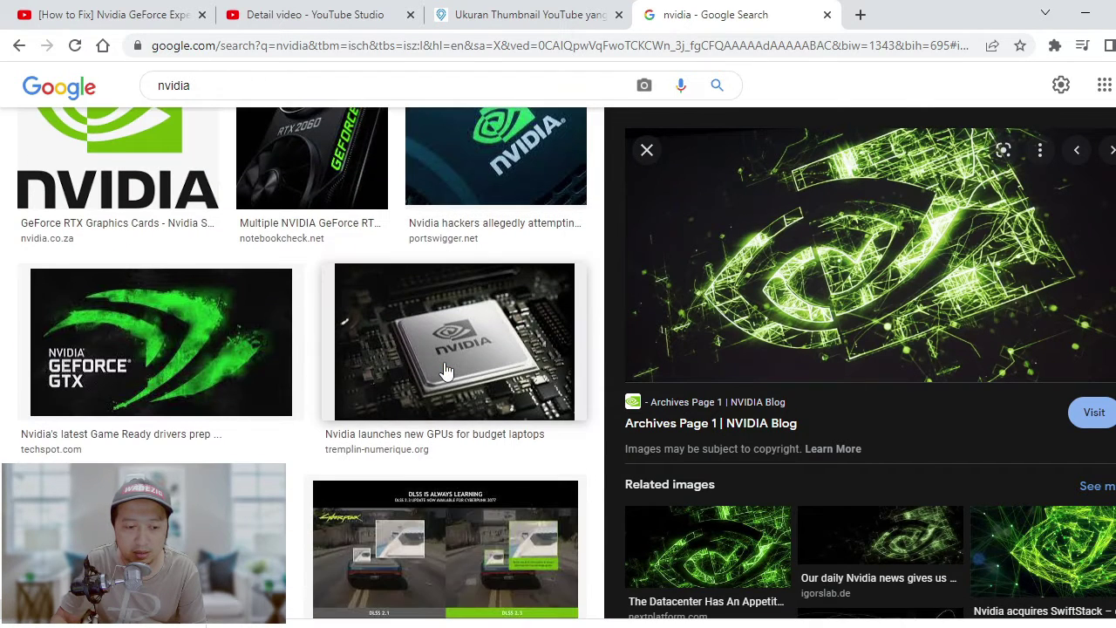
{"action": "left_click", "coordinate": [112, 356]}
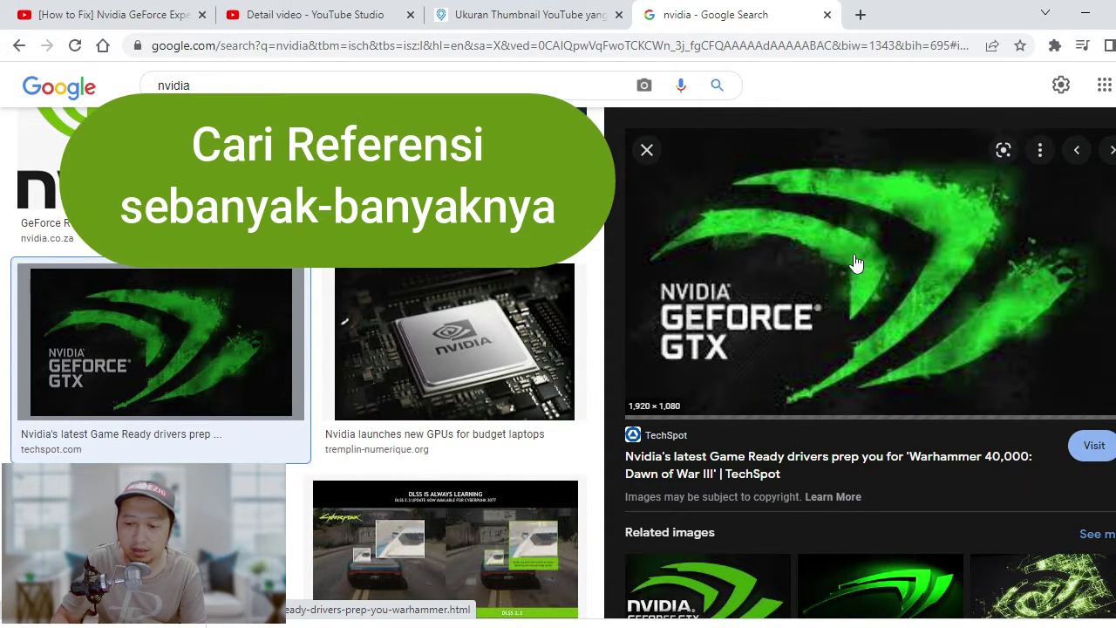
{"action": "scroll", "coordinate": [863, 265], "scroll_direction": "down", "scroll_amount": 2}
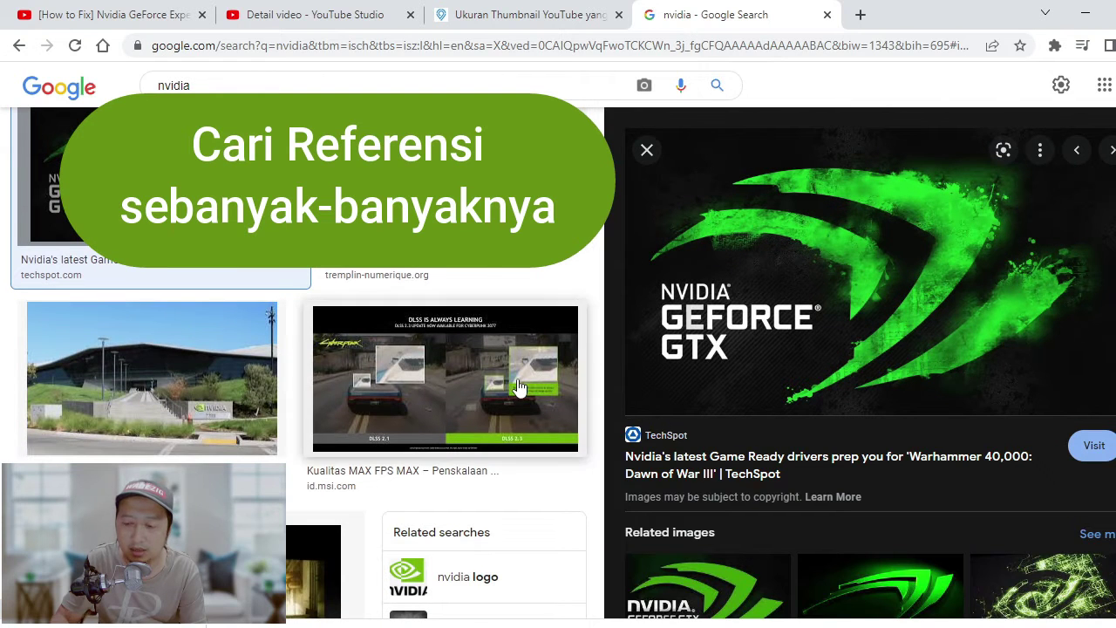
{"action": "right_click", "coordinate": [857, 270]}
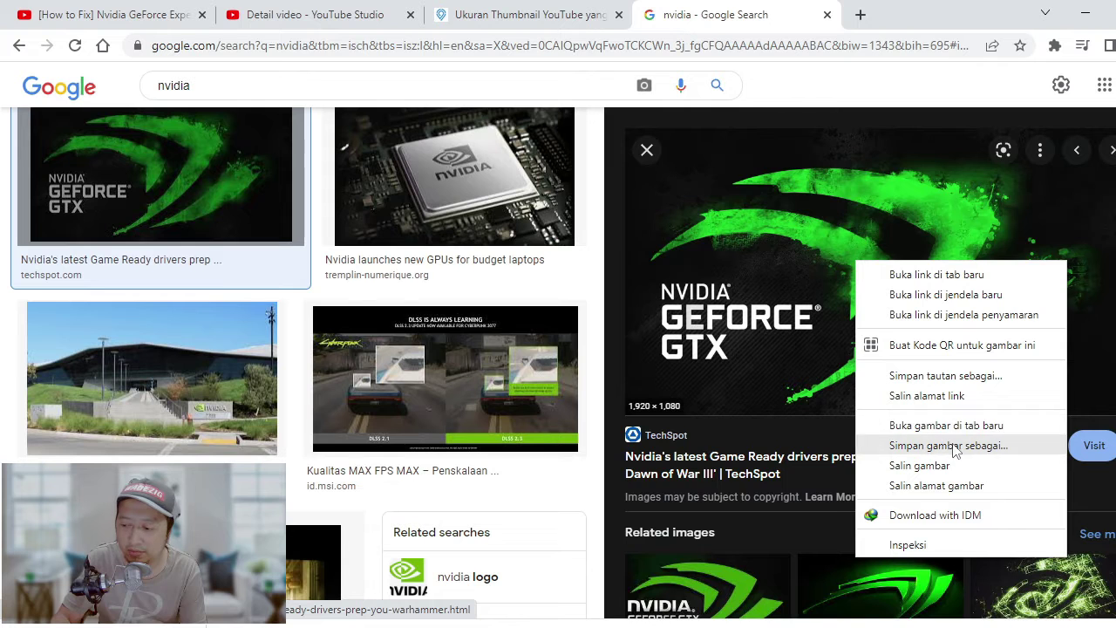
{"action": "left_click", "coordinate": [949, 447]}
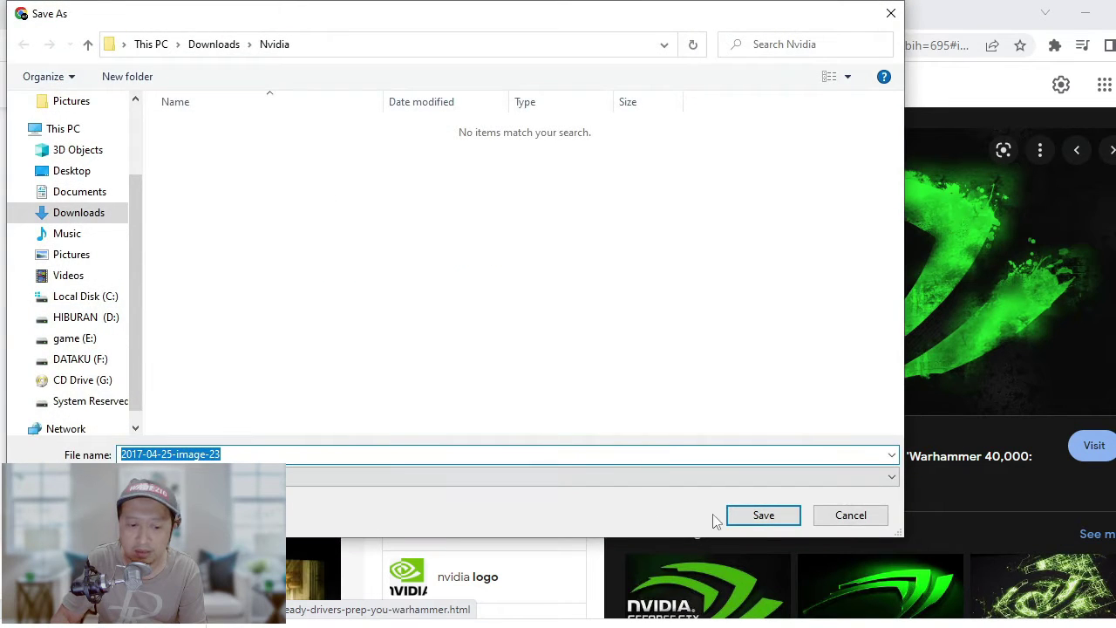
Save the 1,260 × 709 green NVIDIA image from the TITAN RTX result, then browse further
{"action": "left_click", "coordinate": [745, 518]}
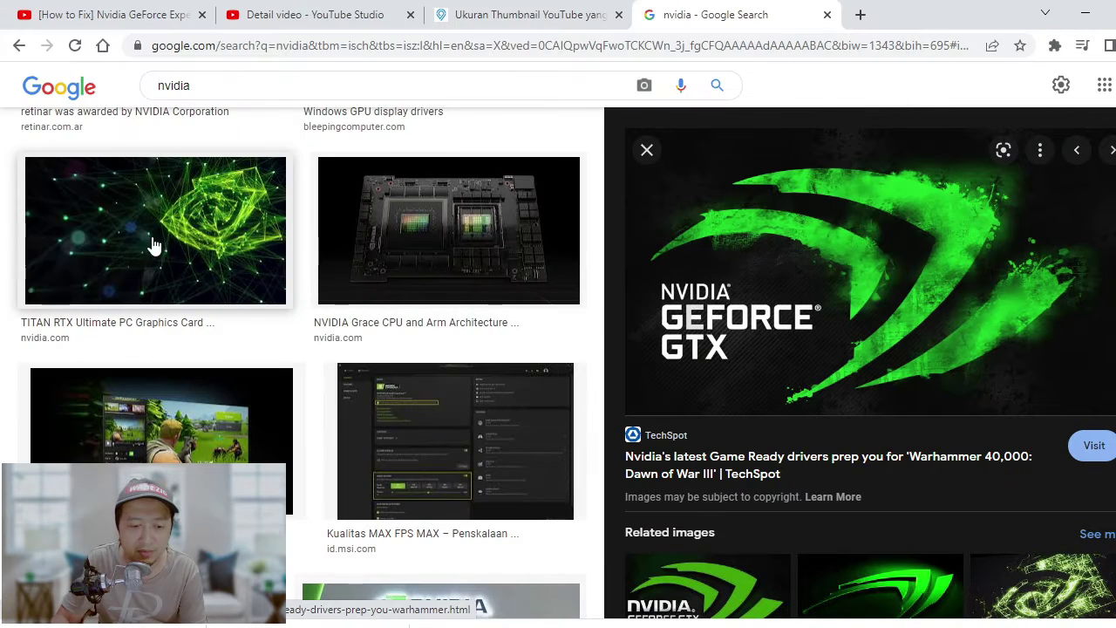
{"action": "left_click", "coordinate": [201, 260]}
{"action": "right_click", "coordinate": [847, 214]}
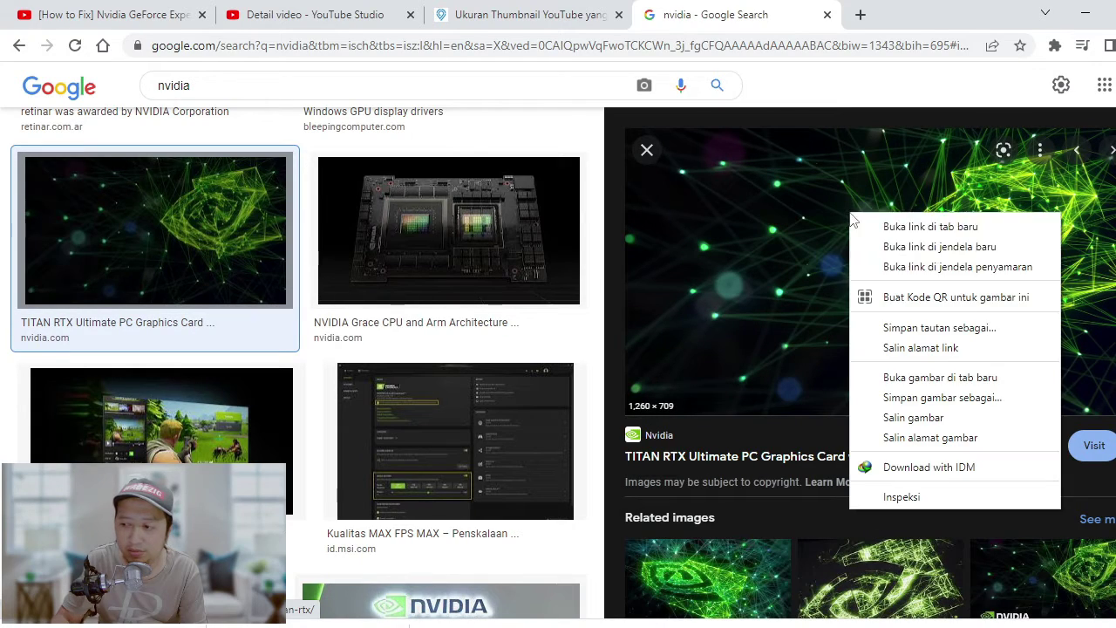
{"action": "left_click", "coordinate": [959, 397]}
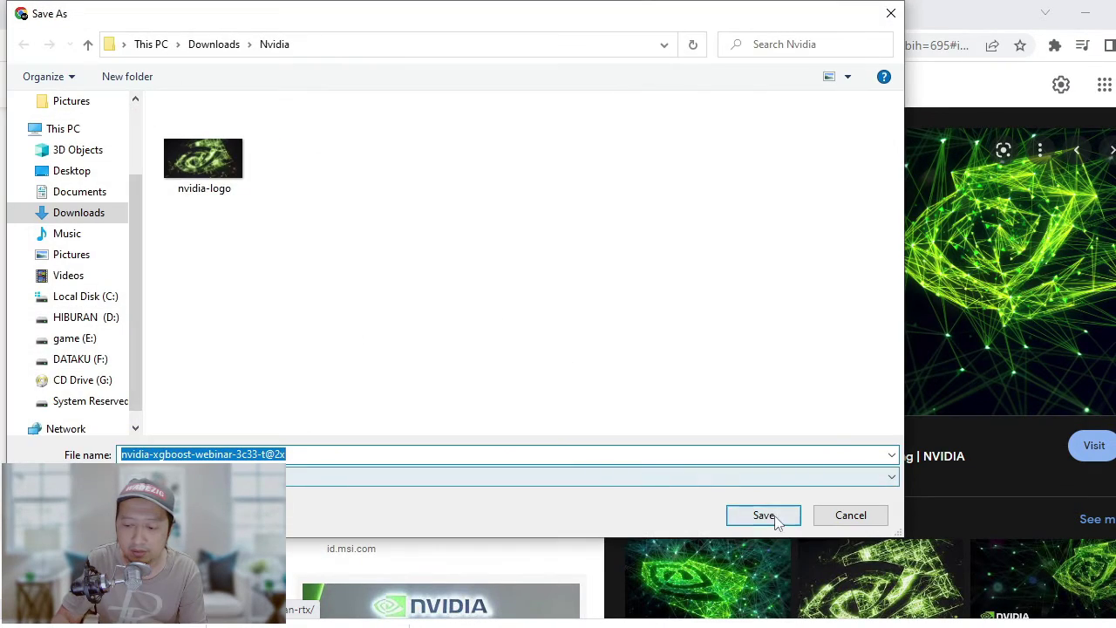
{"action": "left_click", "coordinate": [764, 516]}
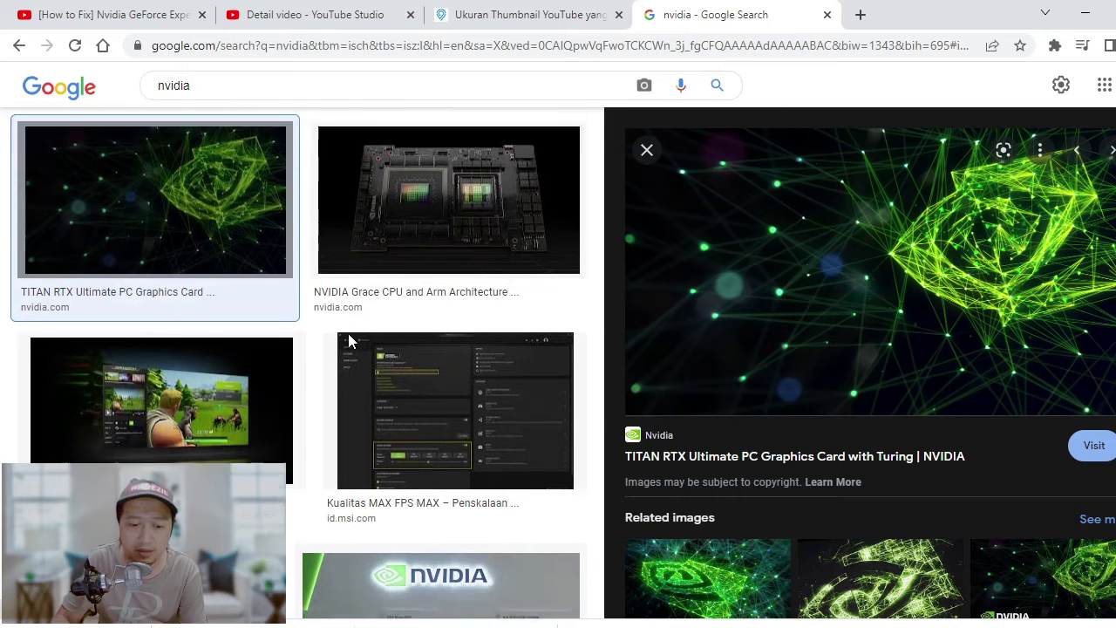
{"action": "scroll", "coordinate": [351, 341], "scroll_direction": "down", "scroll_amount": 2}
{"action": "scroll", "coordinate": [348, 341], "scroll_direction": "down", "scroll_amount": 1}
{"action": "scroll", "coordinate": [348, 341], "scroll_direction": "down", "scroll_amount": 2}
{"action": "scroll", "coordinate": [349, 341], "scroll_direction": "down", "scroll_amount": 2}
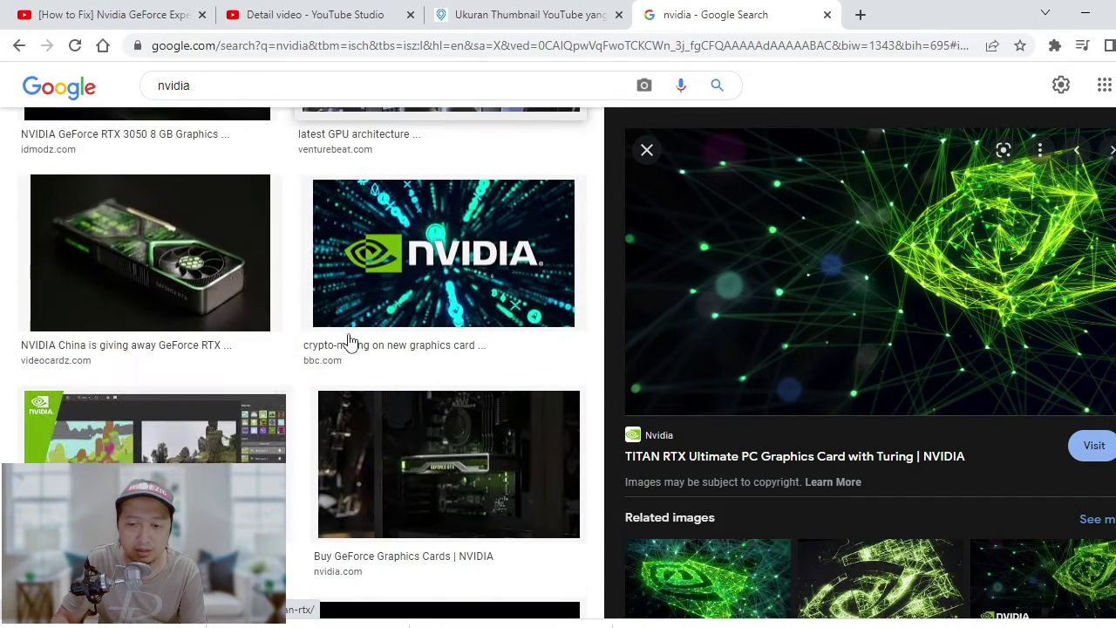
{"action": "scroll", "coordinate": [349, 341], "scroll_direction": "down", "scroll_amount": 1}
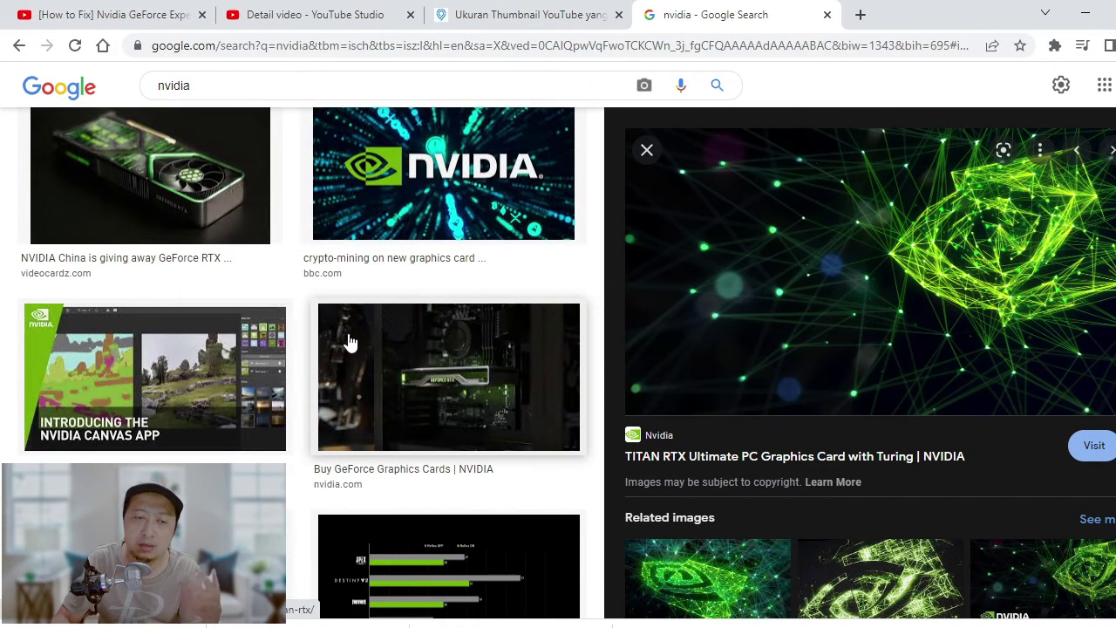
{"action": "scroll", "coordinate": [348, 341], "scroll_direction": "down", "scroll_amount": 1}
{"action": "scroll", "coordinate": [349, 341], "scroll_direction": "down", "scroll_amount": 2}
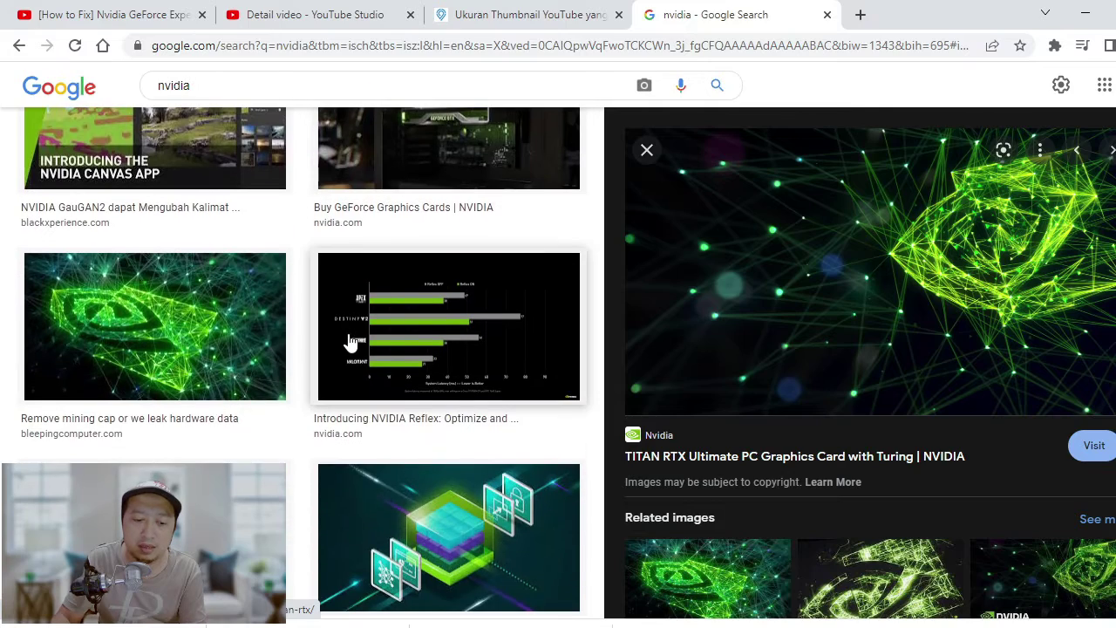
{"action": "scroll", "coordinate": [349, 341], "scroll_direction": "down", "scroll_amount": 1}
{"action": "scroll", "coordinate": [349, 341], "scroll_direction": "down", "scroll_amount": 2}
{"action": "scroll", "coordinate": [349, 340], "scroll_direction": "down", "scroll_amount": 2}
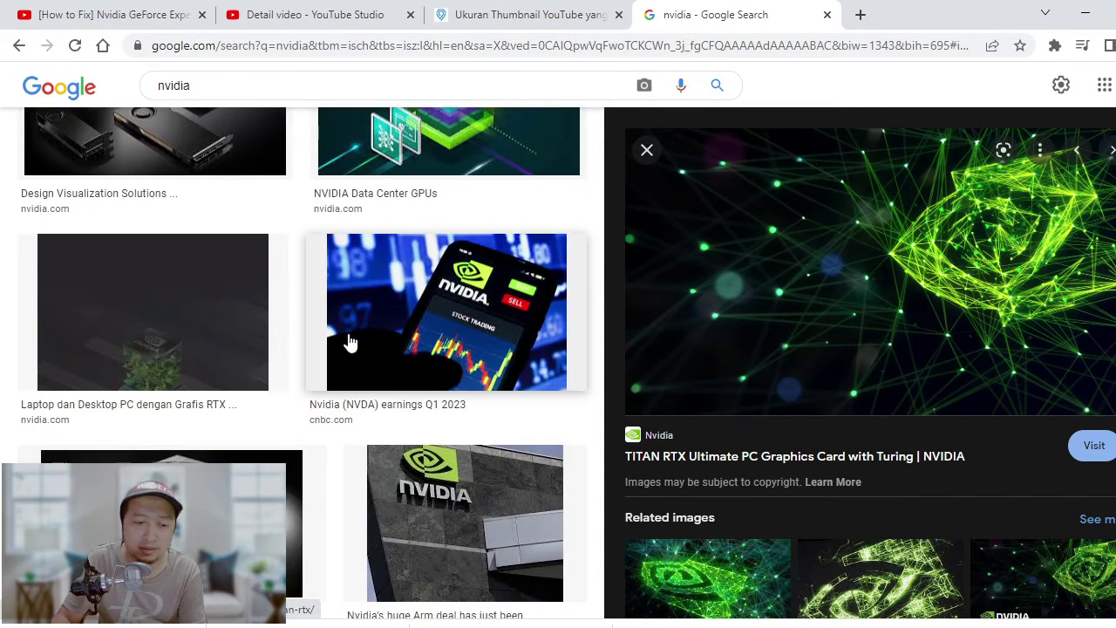
{"action": "scroll", "coordinate": [274, 311], "scroll_direction": "up", "scroll_amount": 5}
{"action": "scroll", "coordinate": [276, 310], "scroll_direction": "up", "scroll_amount": 3}
{"action": "scroll", "coordinate": [277, 311], "scroll_direction": "up", "scroll_amount": 3}
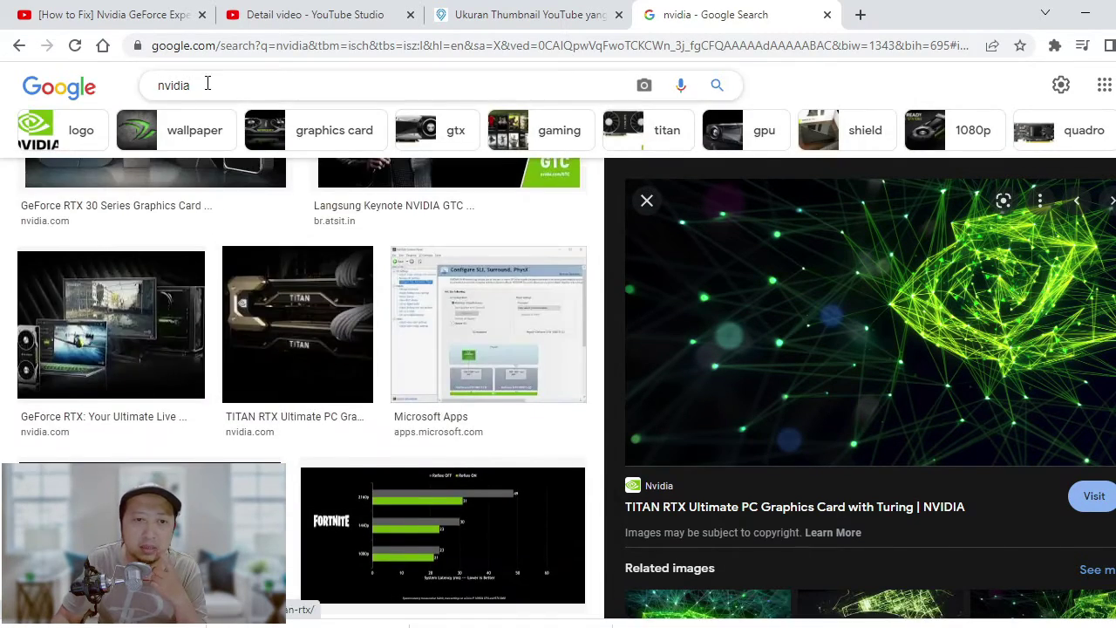
Search Google Images for 'logo nvidia png' and open the Brands Logos NVIDIA logo page
{"action": "left_click_drag", "start_coordinate": [209, 85], "coordinate": [153, 86]}
{"action": "type", "text": "log"}
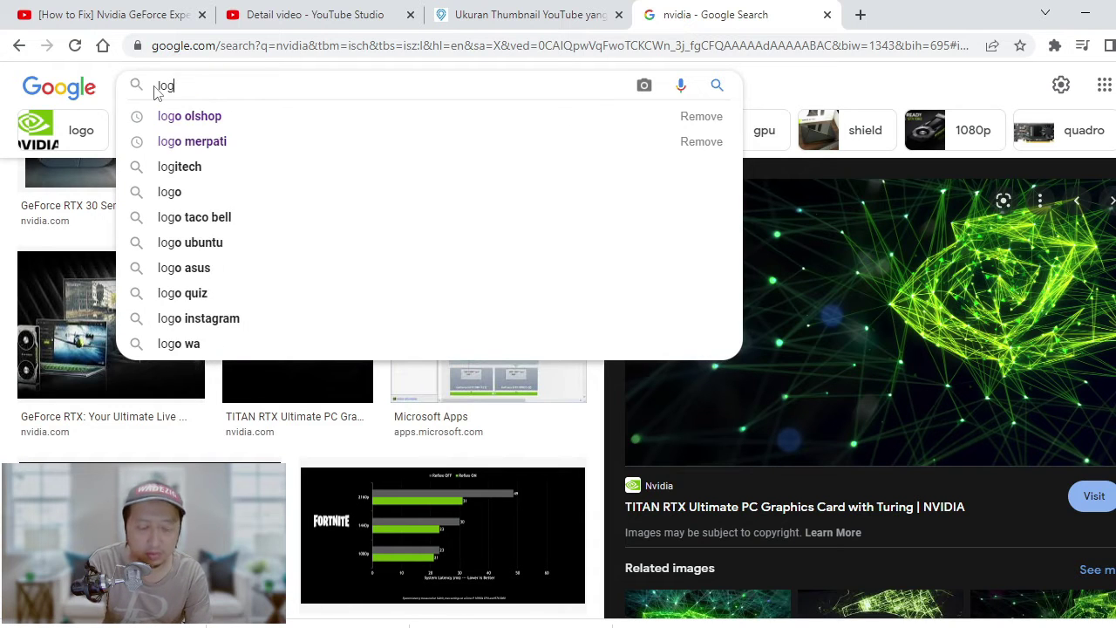
{"action": "type", "text": "o n"}
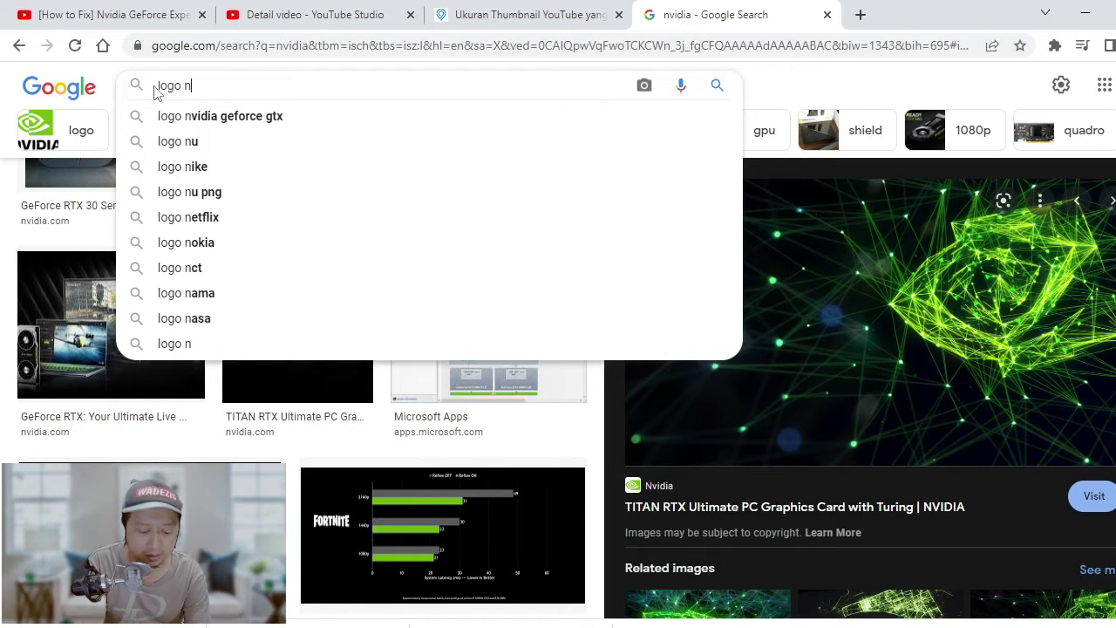
{"action": "type", "text": "vidia"}
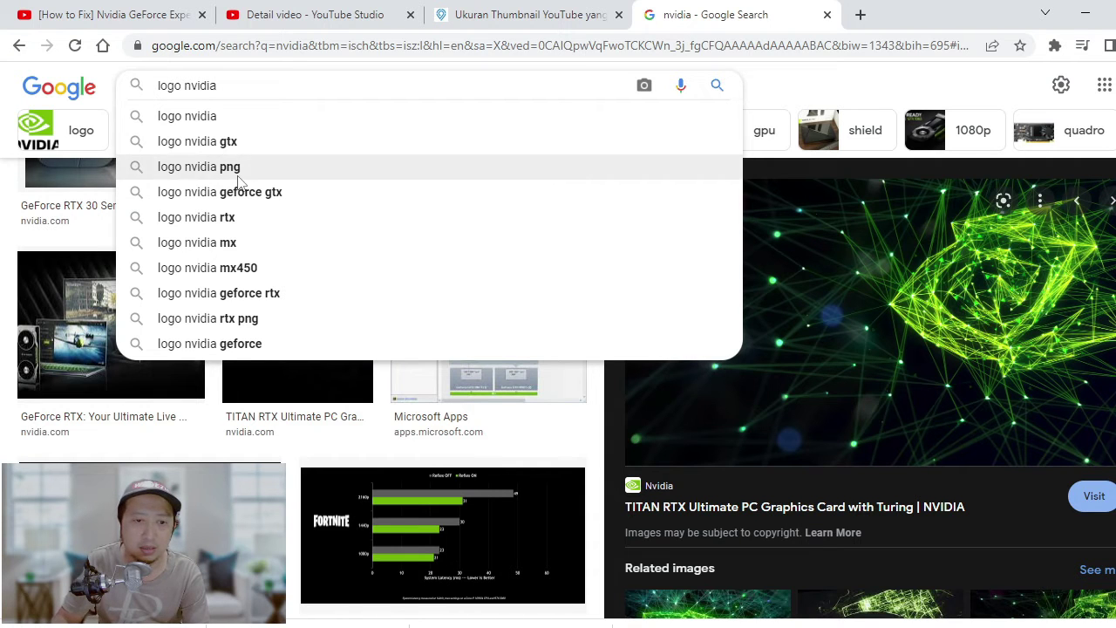
{"action": "left_click", "coordinate": [199, 166]}
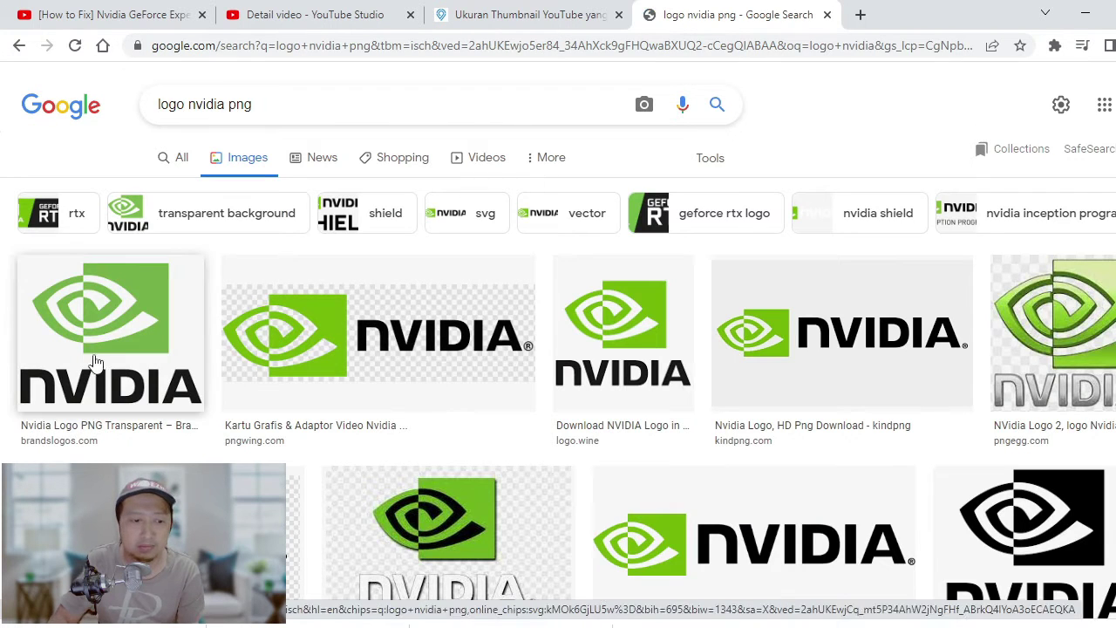
{"action": "left_click", "coordinate": [136, 382]}
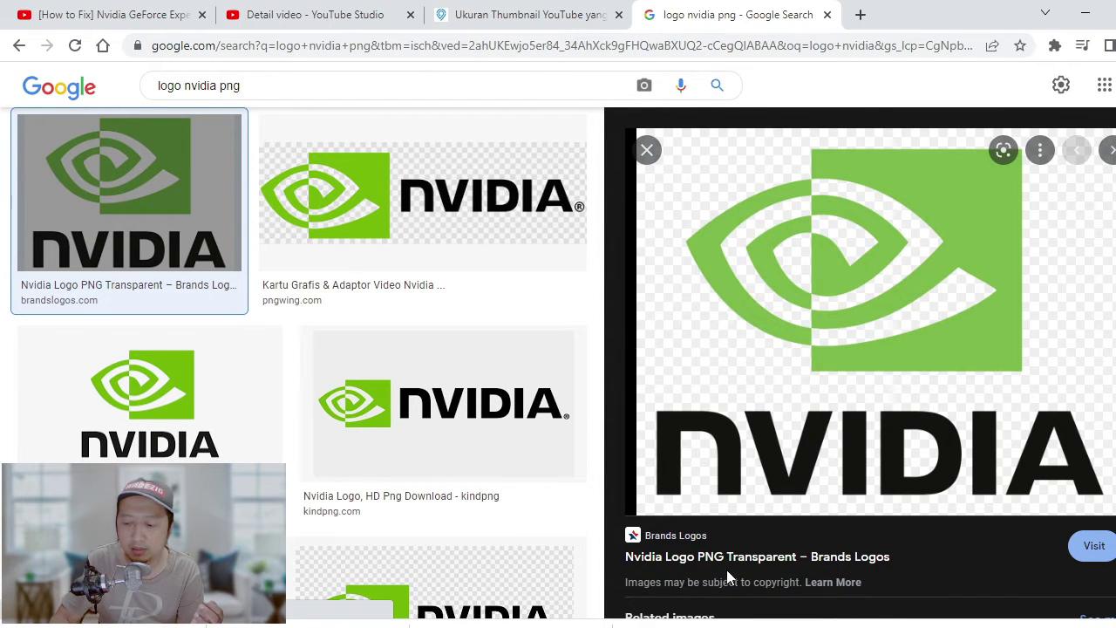
{"action": "left_click", "coordinate": [806, 560]}
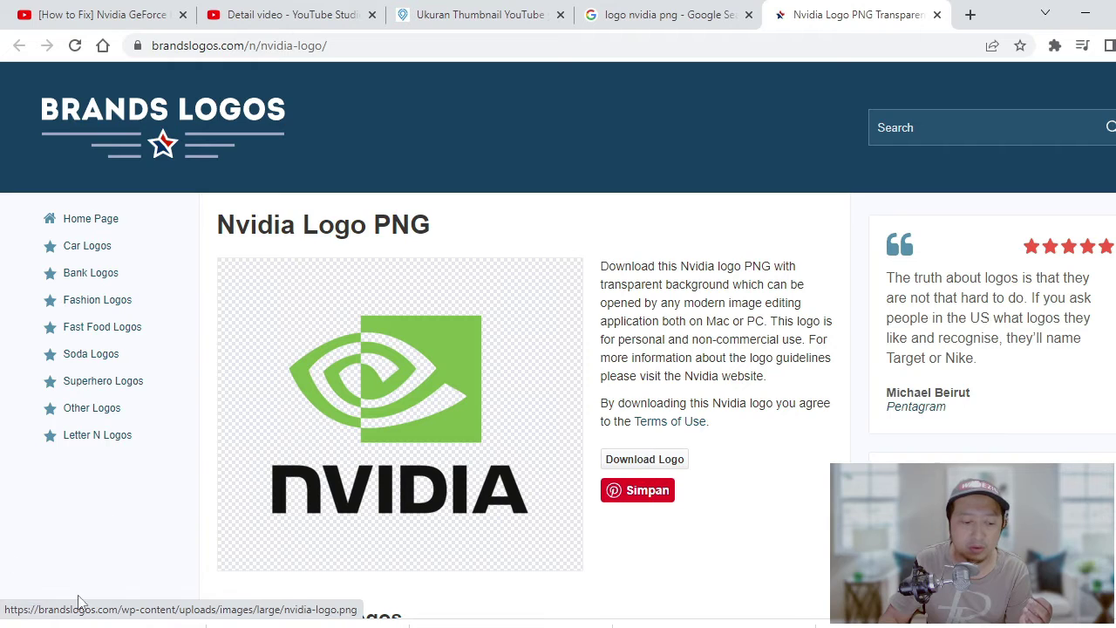
Paste the downloaded NVIDIA logo into the Nvidia folder and close the Brands Logos page
{"action": "right_click", "coordinate": [169, 623]}
{"action": "left_click", "coordinate": [257, 598]}
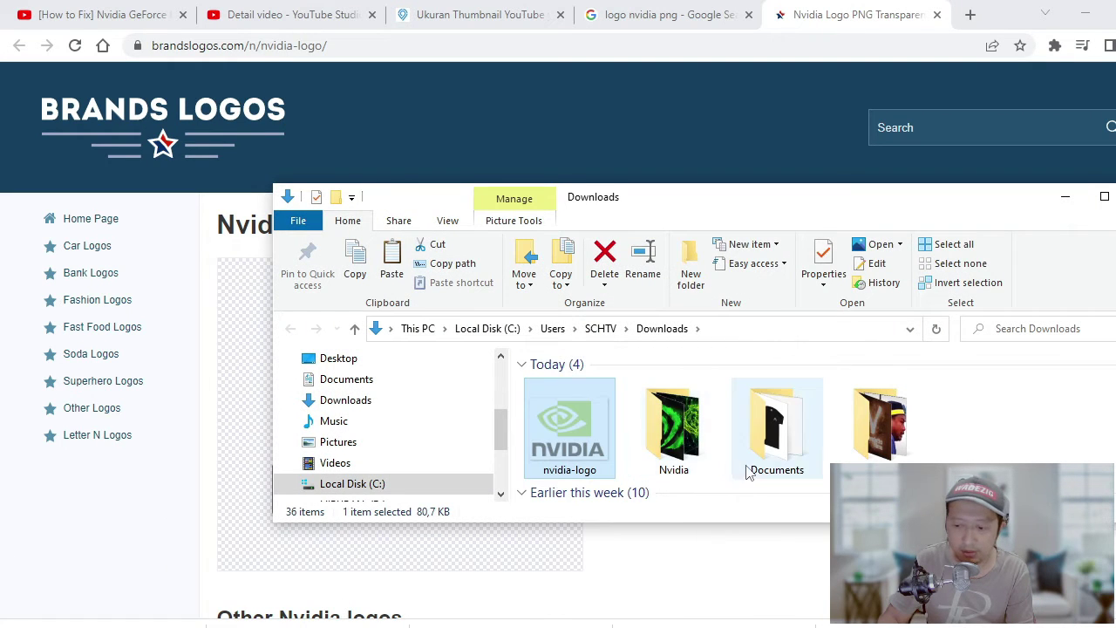
{"action": "double_click", "coordinate": [673, 431]}
{"action": "key", "text": "ctrl+v"}
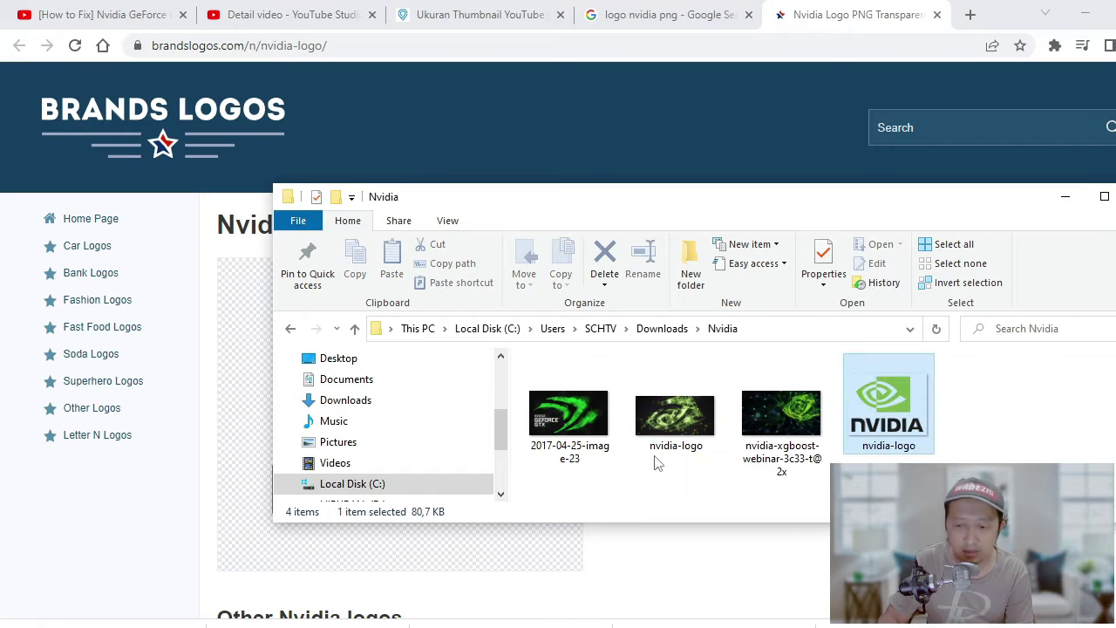
{"action": "left_click", "coordinate": [708, 590]}
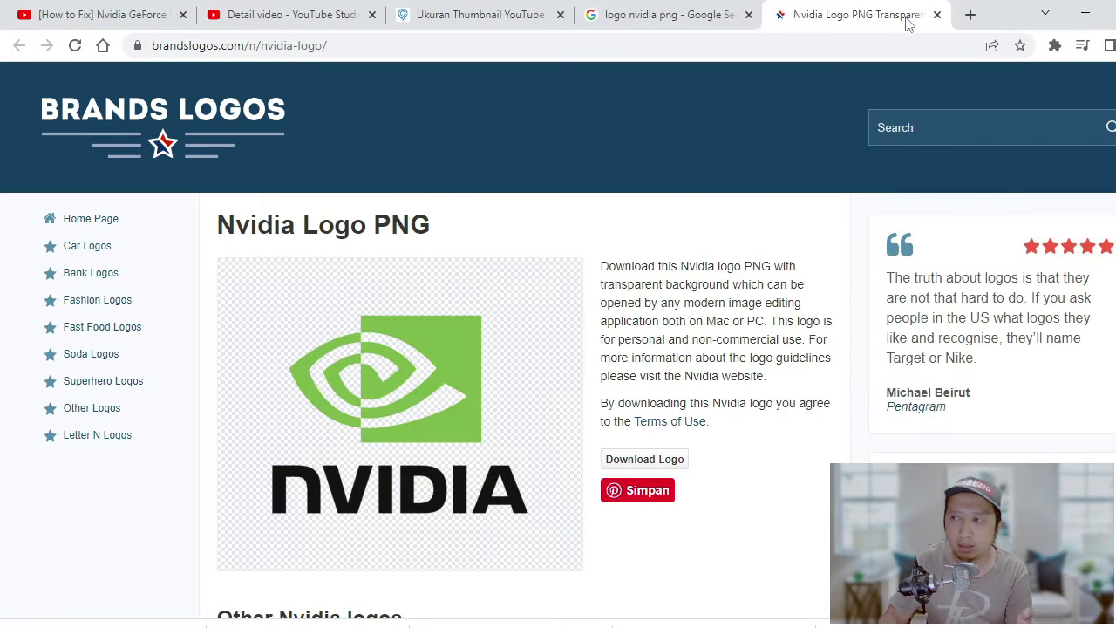
{"action": "left_click", "coordinate": [937, 15]}
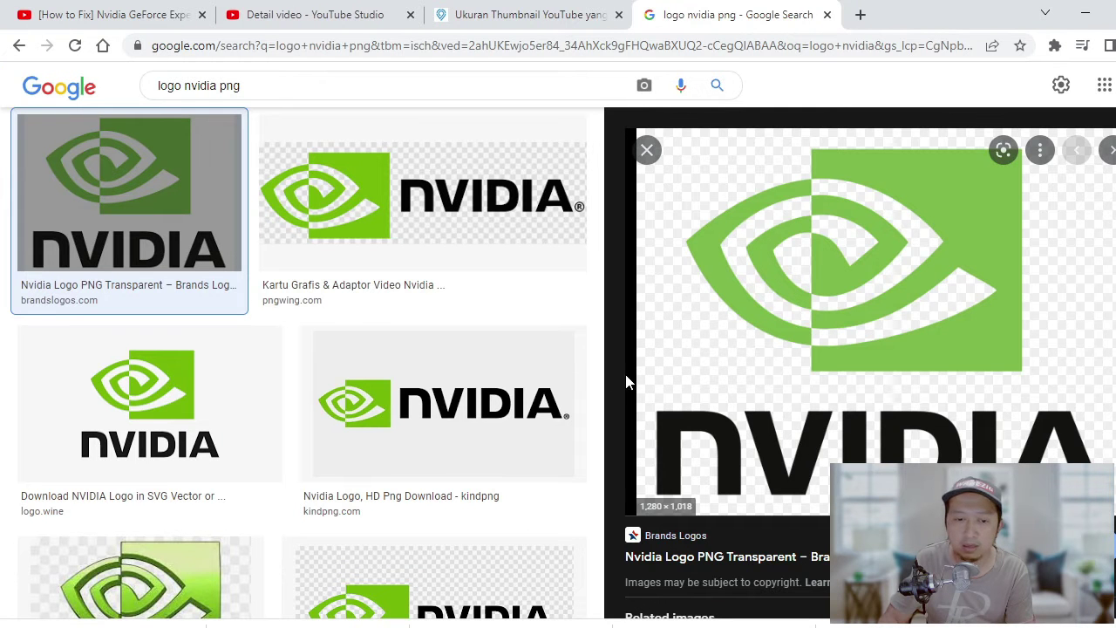
Use 'Tampilkan dalam folder' on the downloaded logo image to open its folder
{"action": "right_click", "coordinate": [201, 622]}
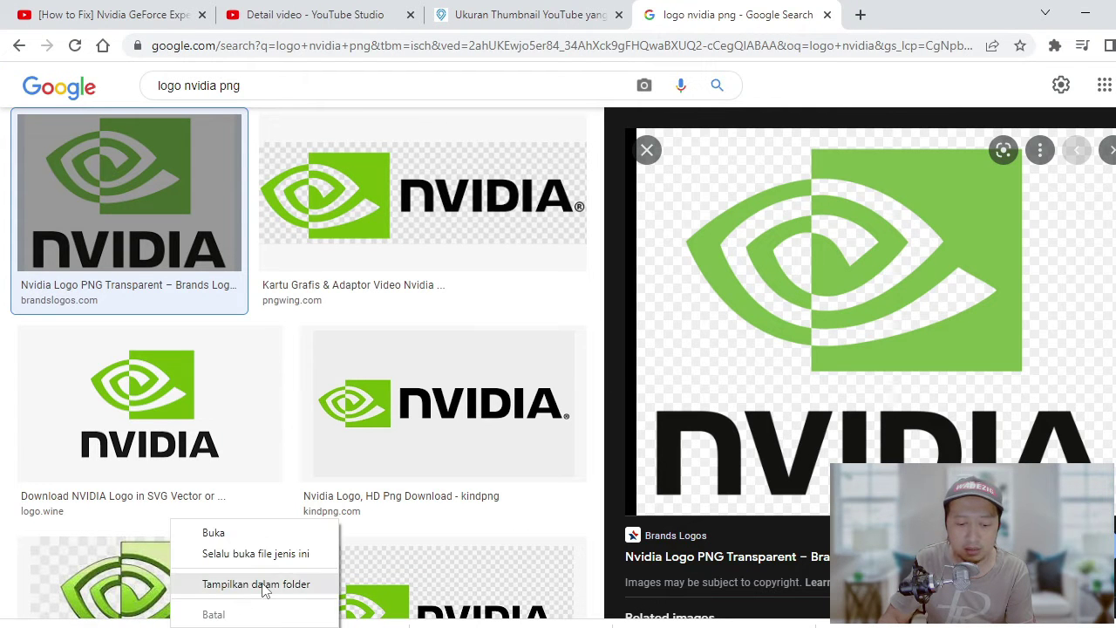
{"action": "left_click", "coordinate": [267, 590]}
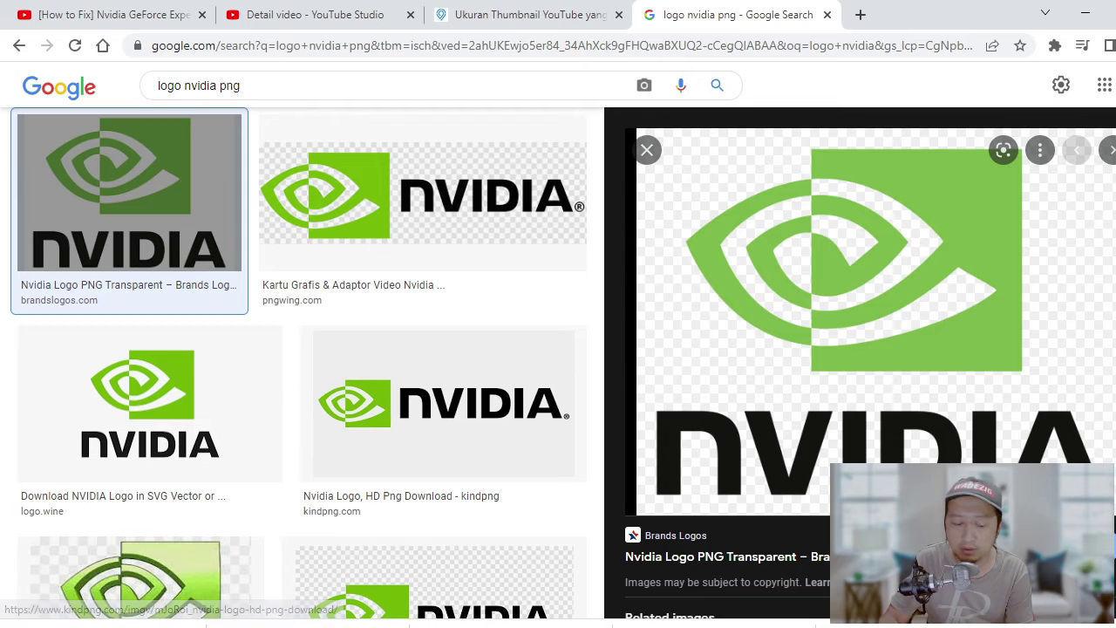
{"action": "right_click", "coordinate": [375, 620]}
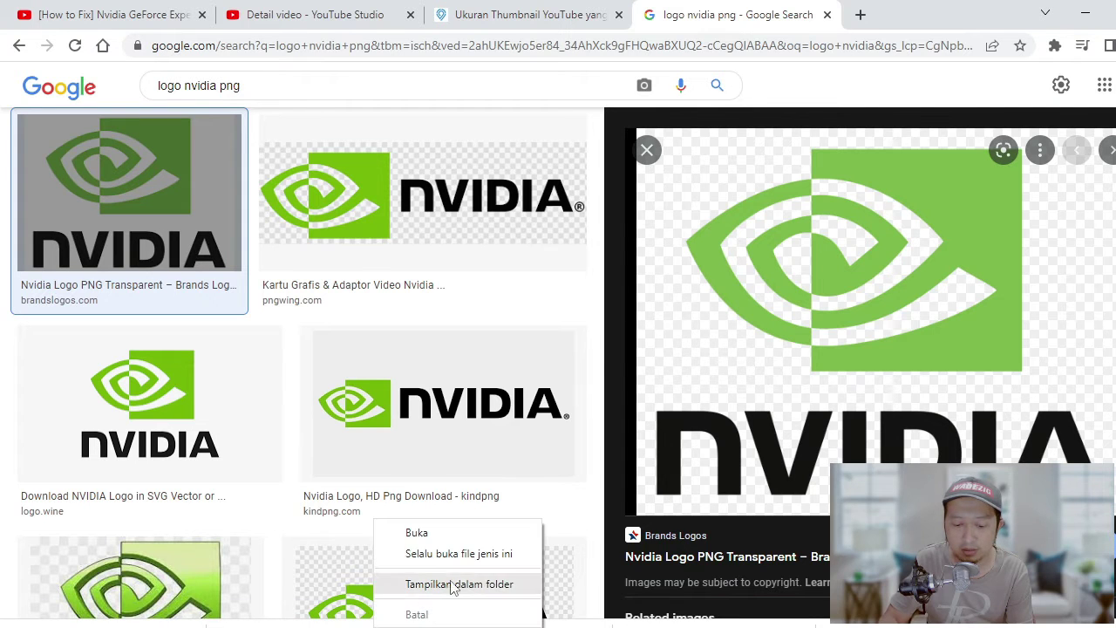
{"action": "left_click", "coordinate": [452, 586]}
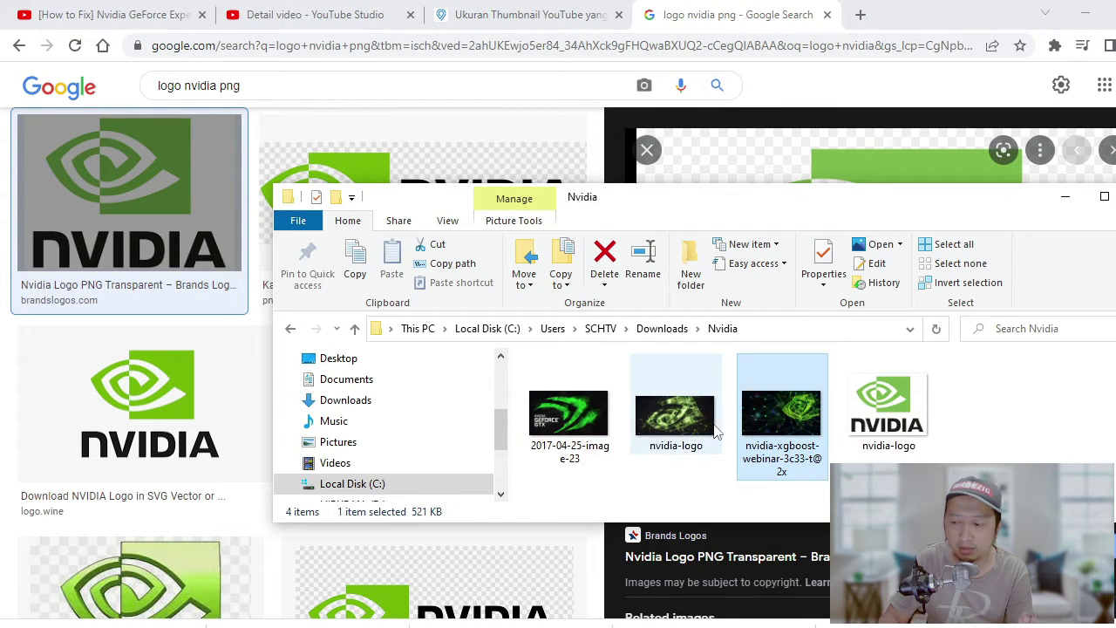
Place the green nvidia-logo image from Explorer onto the black thumbnail canvas
{"action": "left_click", "coordinate": [1086, 14]}
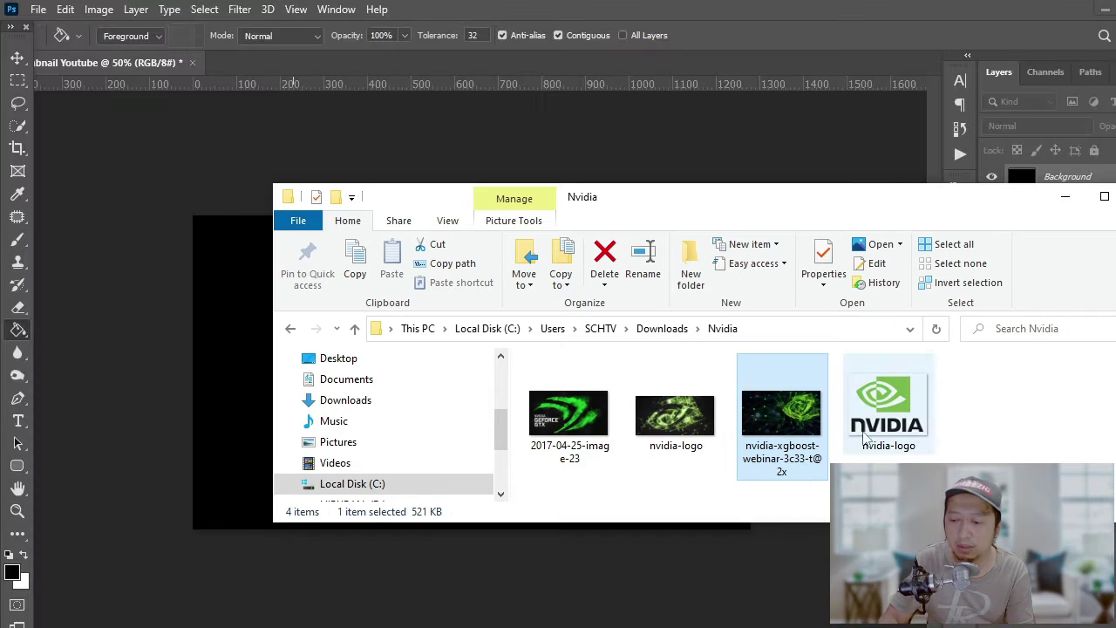
{"action": "left_click_drag", "start_coordinate": [658, 199], "coordinate": [685, 9]}
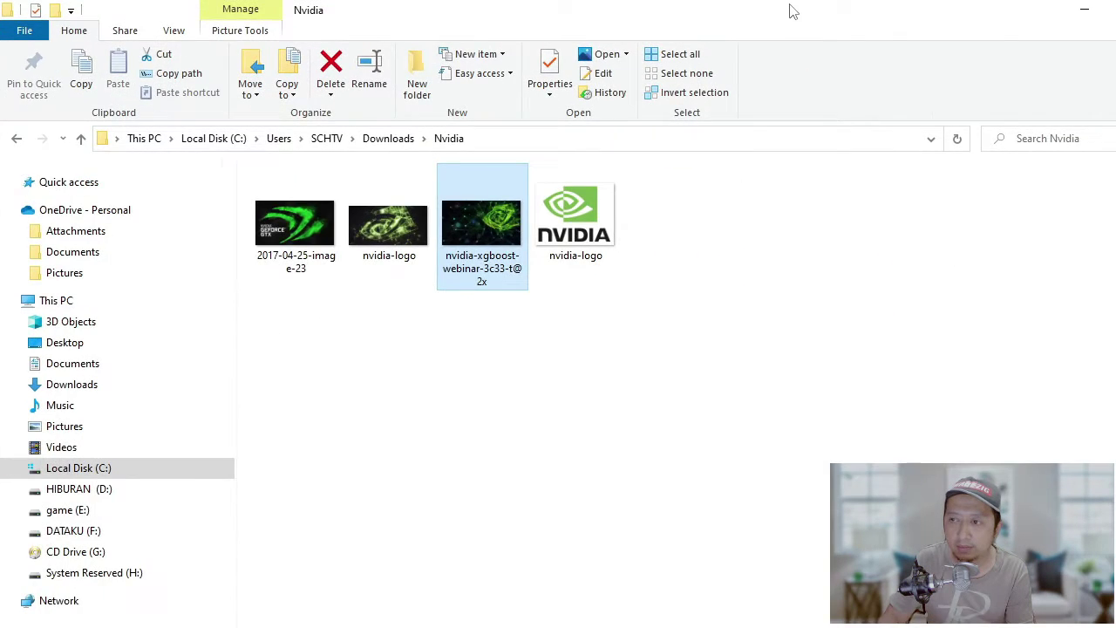
{"action": "left_click_drag", "start_coordinate": [793, 12], "coordinate": [813, 54]}
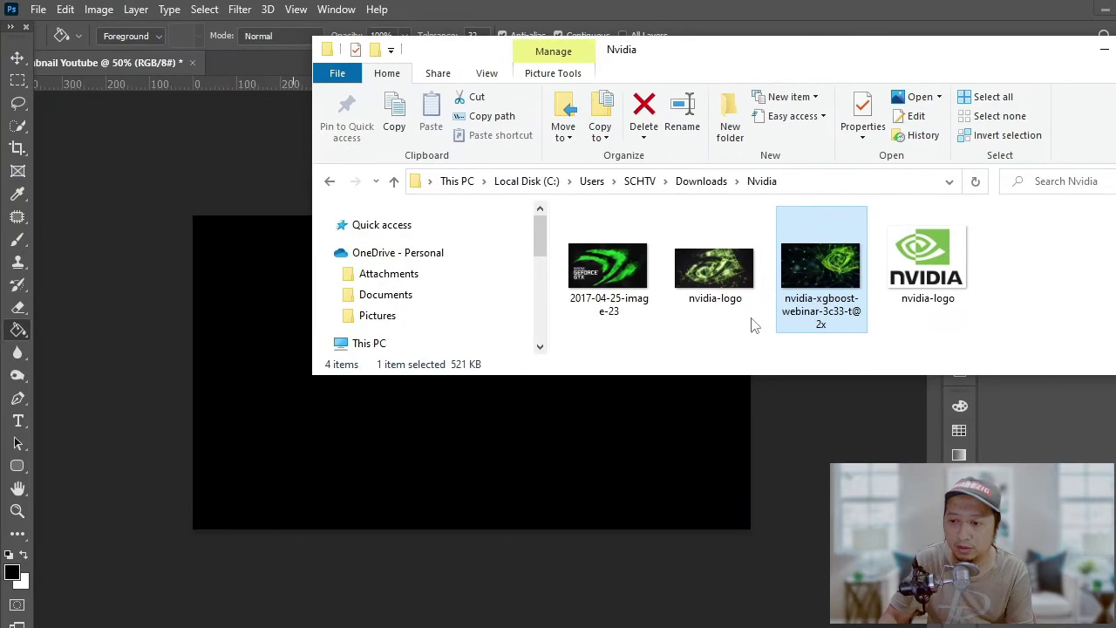
{"action": "left_click", "coordinate": [715, 283]}
{"action": "left_click_drag", "start_coordinate": [547, 450], "coordinate": [575, 533]}
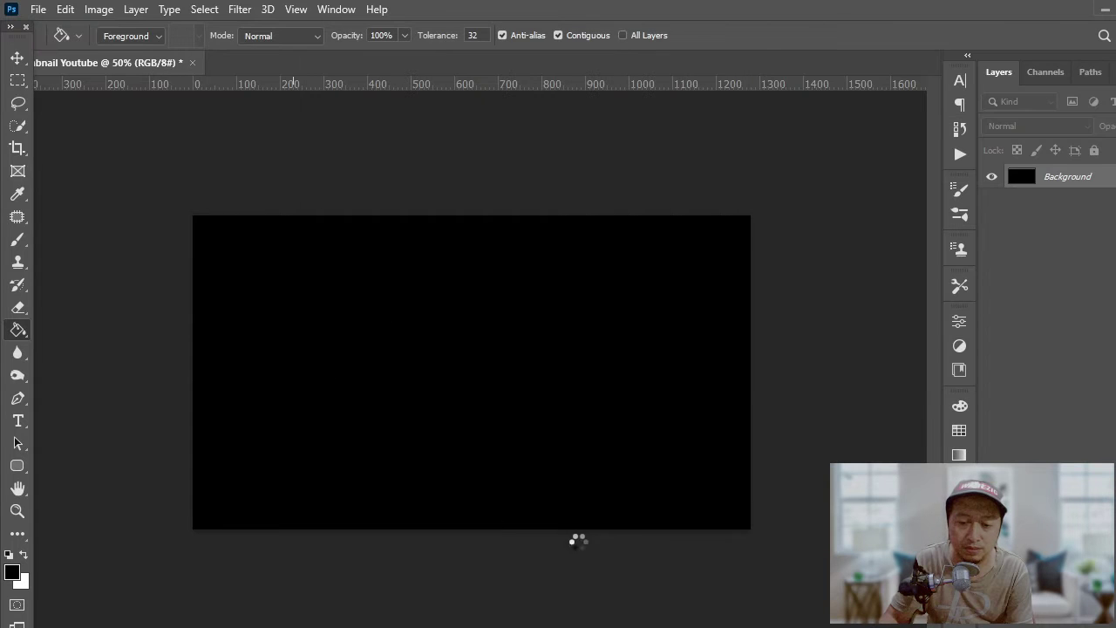
{"action": "key", "text": "Return"}
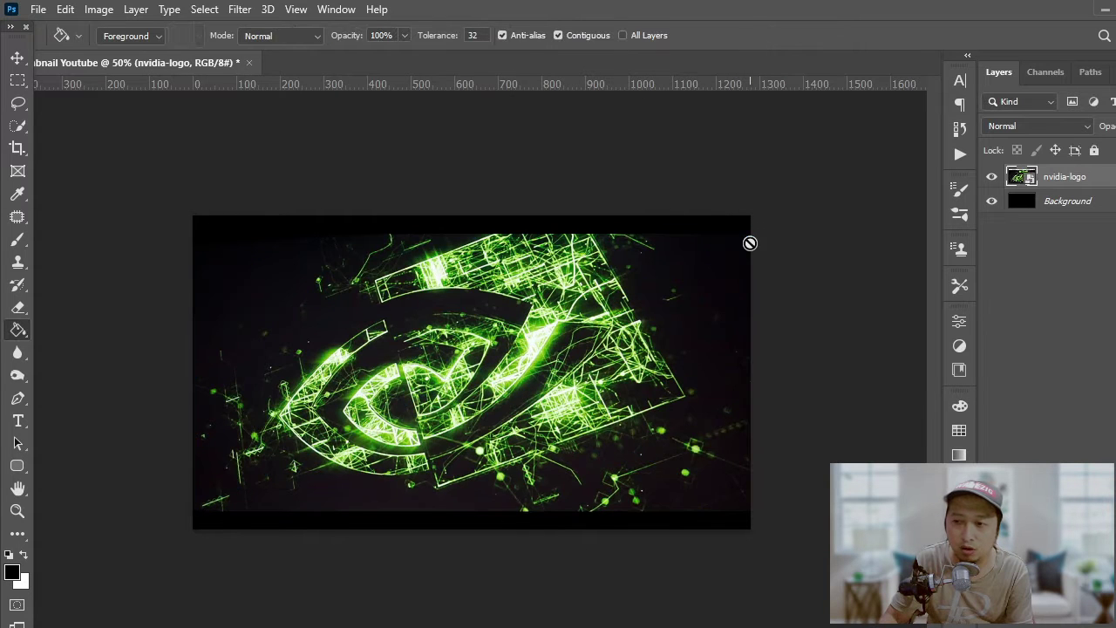
Enlarge the nvidia-logo layer to cover the canvas and shift it right
{"action": "key", "text": "v"}
{"action": "left_click_drag", "start_coordinate": [750, 218], "coordinate": [777, 207]}
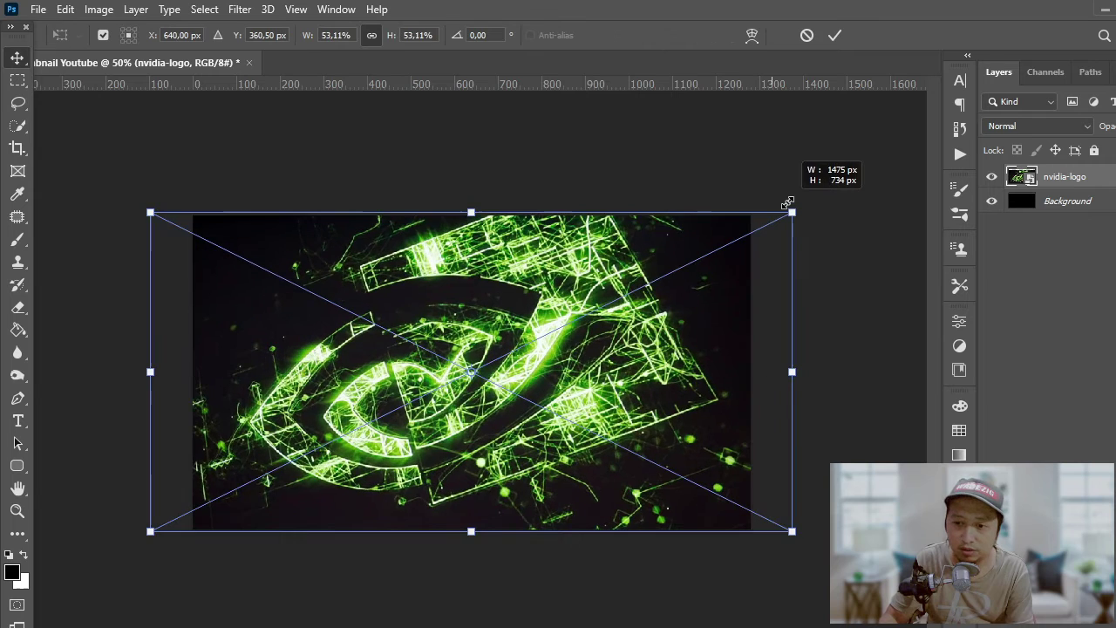
{"action": "key", "text": "Return"}
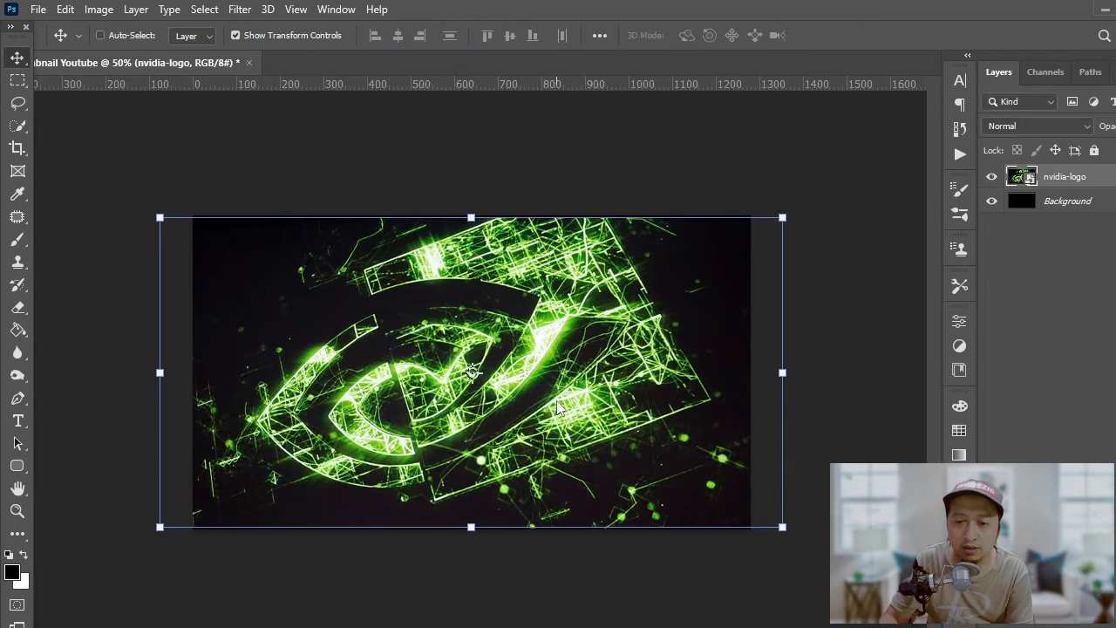
{"action": "left_click_drag", "start_coordinate": [506, 438], "coordinate": [538, 438]}
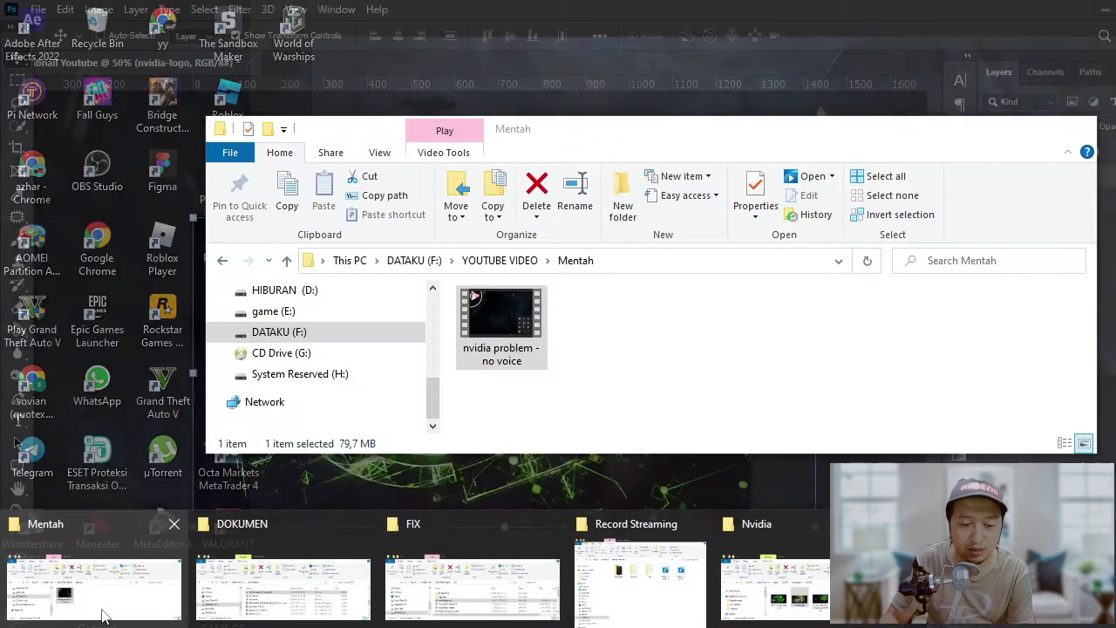
Play the nvidia problem video and pause it on the GeForce Experience error dialog
{"action": "left_click", "coordinate": [104, 611]}
{"action": "mouse_move", "coordinate": [502, 316]}
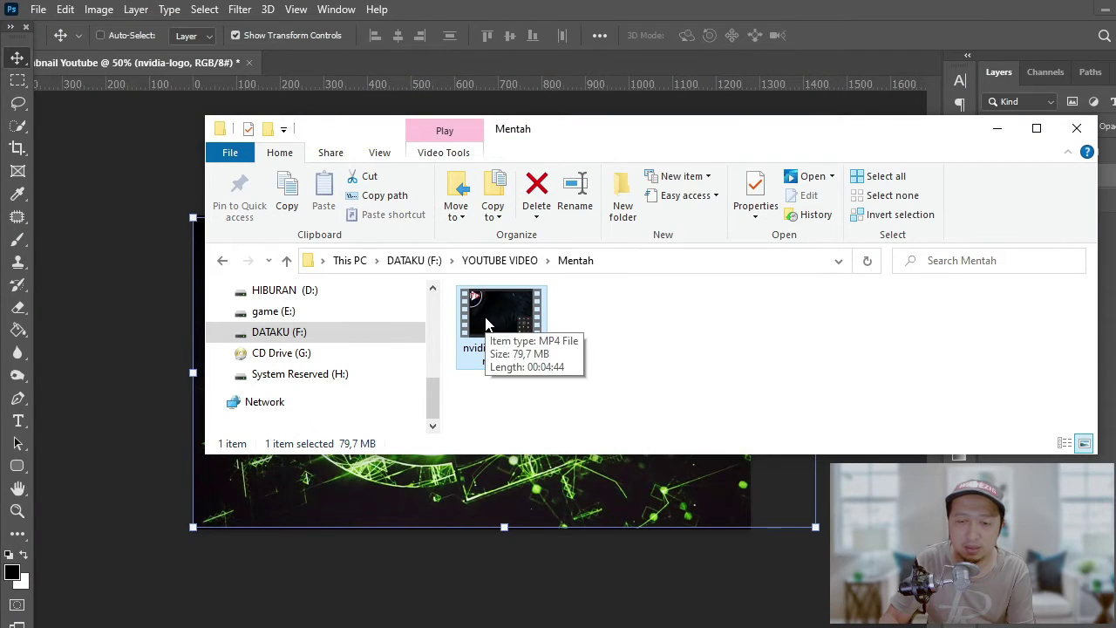
{"action": "double_click", "coordinate": [485, 323]}
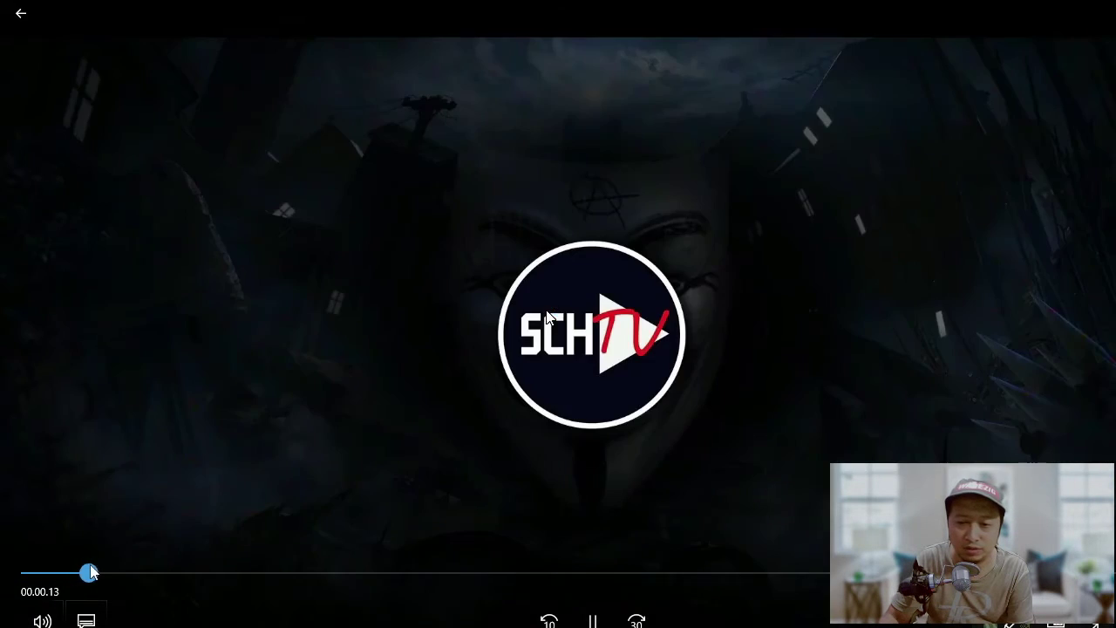
{"action": "left_click_drag", "start_coordinate": [37, 572], "coordinate": [144, 572]}
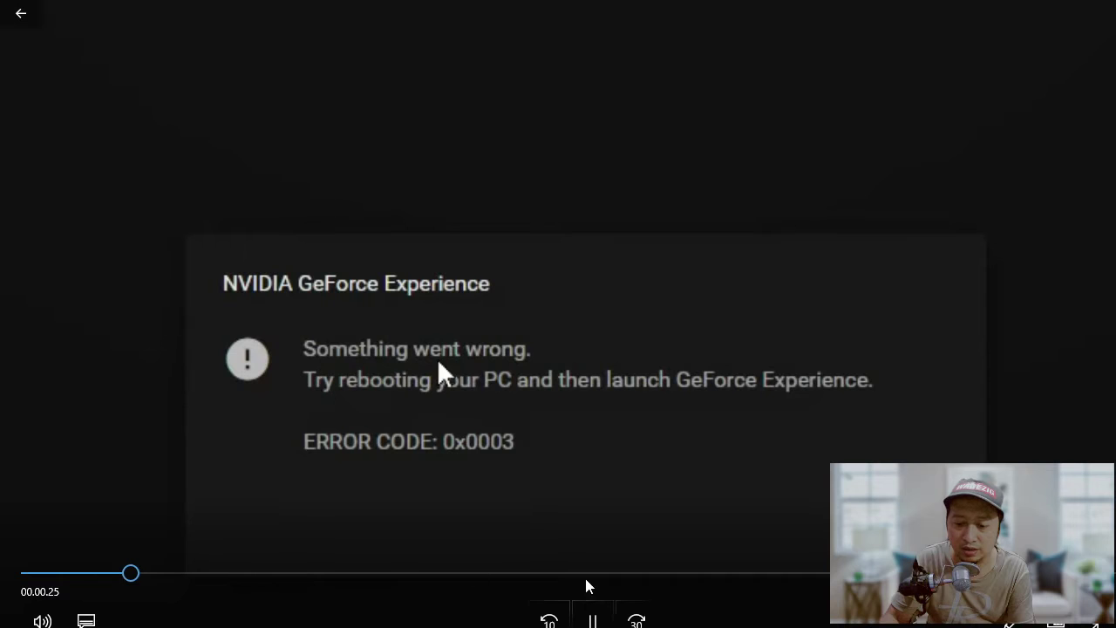
{"action": "left_click", "coordinate": [593, 621]}
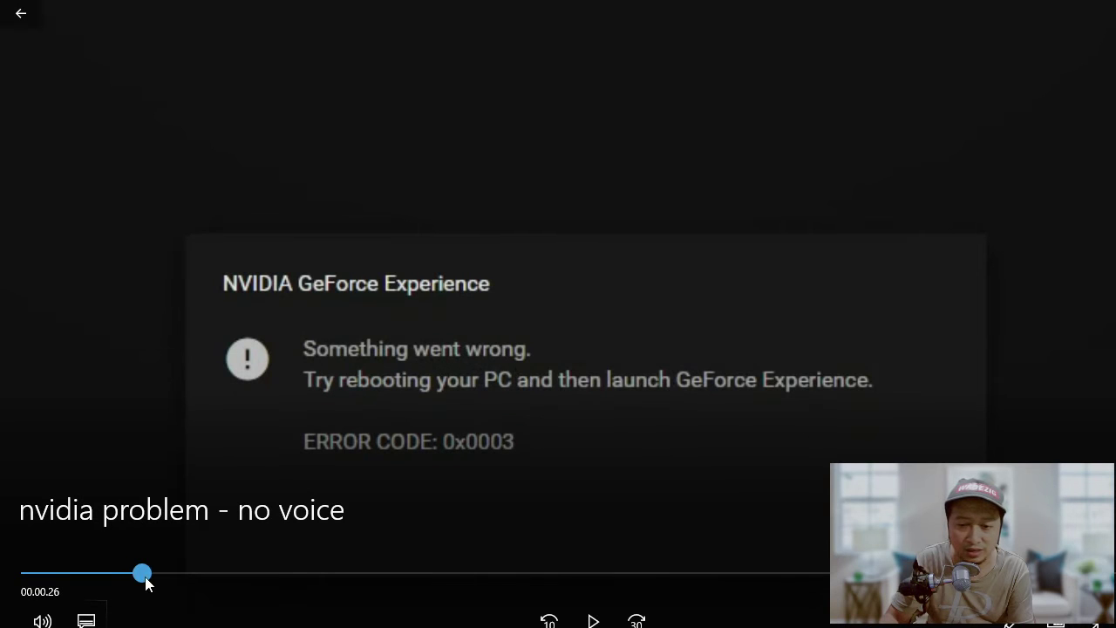
{"action": "left_click_drag", "start_coordinate": [137, 582], "coordinate": [143, 594]}
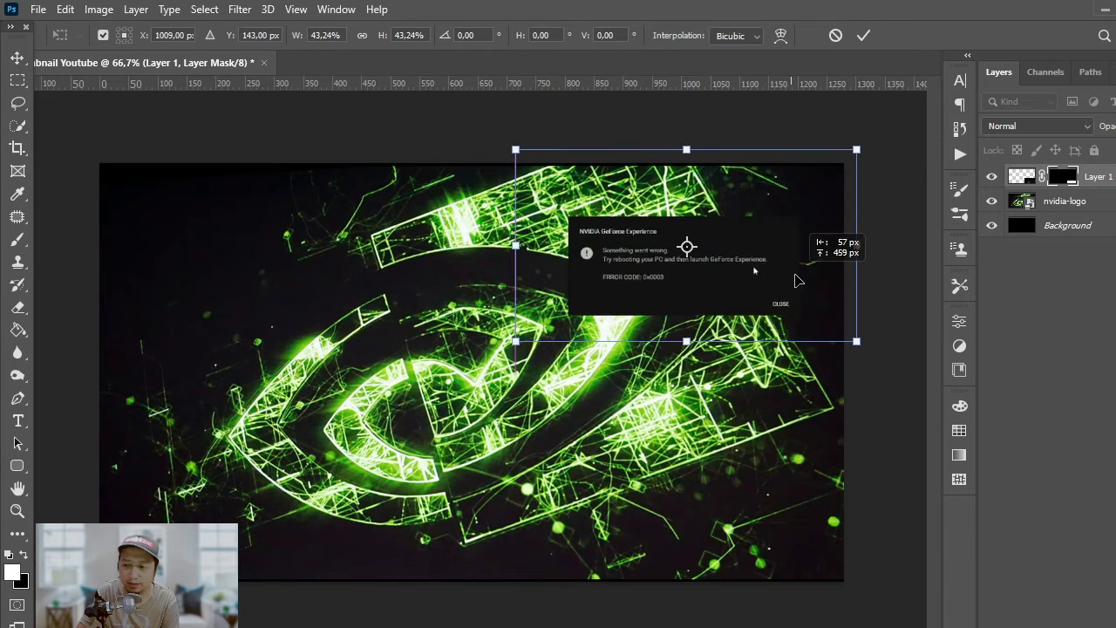
Scale the error screenshot to about 68% and move it up-left over the NVIDIA artwork
{"action": "left_click_drag", "start_coordinate": [794, 328], "coordinate": [794, 213]}
{"action": "left_click_drag", "start_coordinate": [504, 350], "coordinate": [323, 449]}
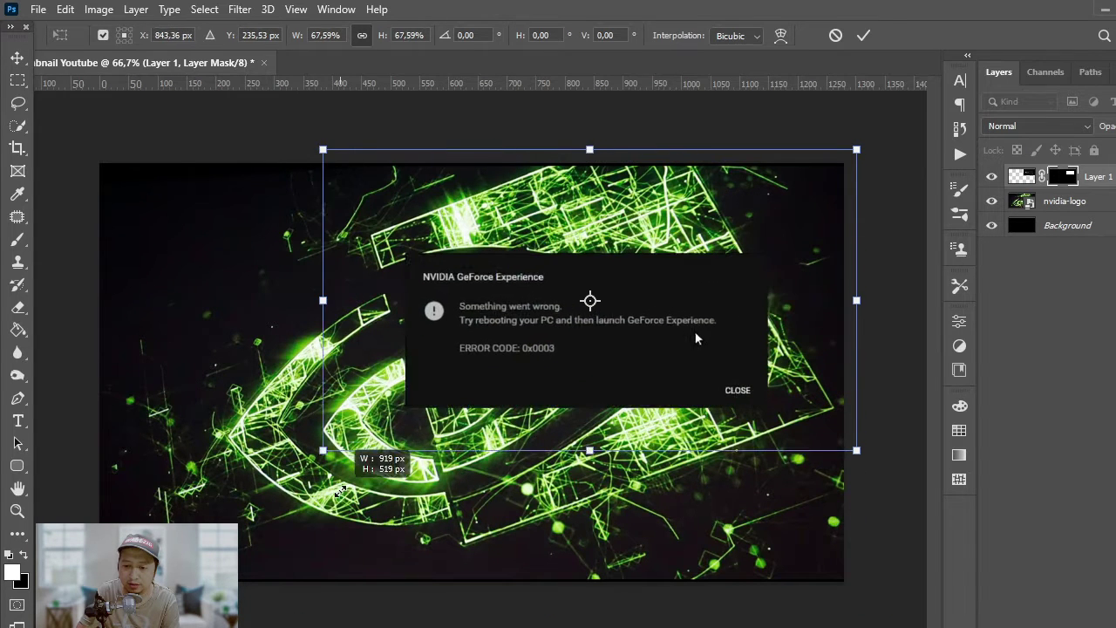
{"action": "left_click_drag", "start_coordinate": [783, 360], "coordinate": [760, 337]}
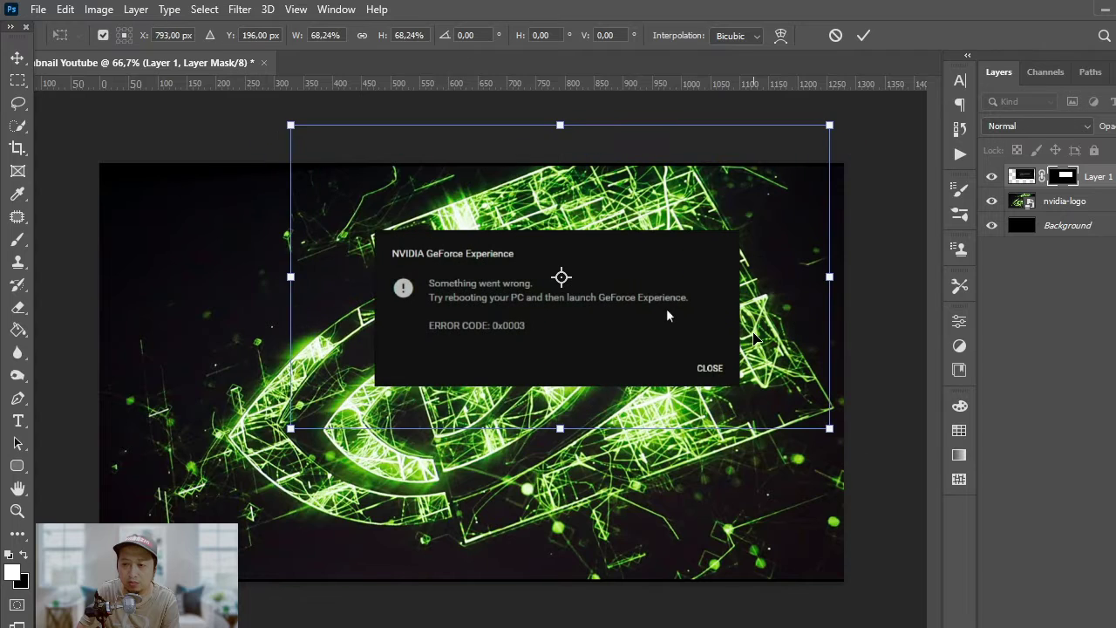
{"action": "key", "text": "Return"}
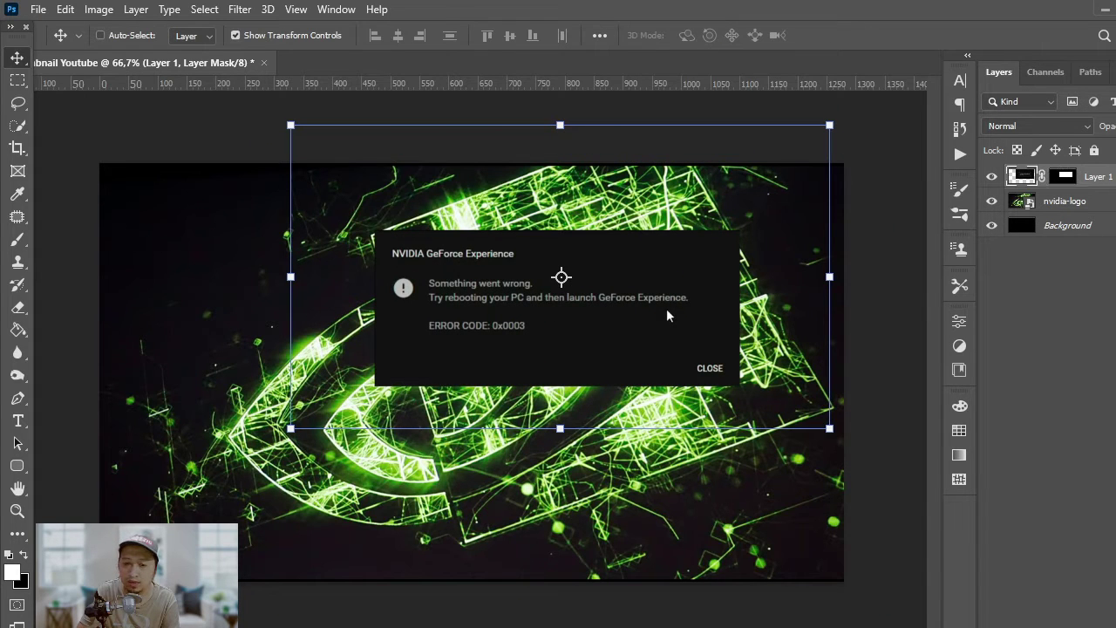
{"action": "key", "text": "h"}
{"action": "double_click", "coordinate": [1101, 179]}
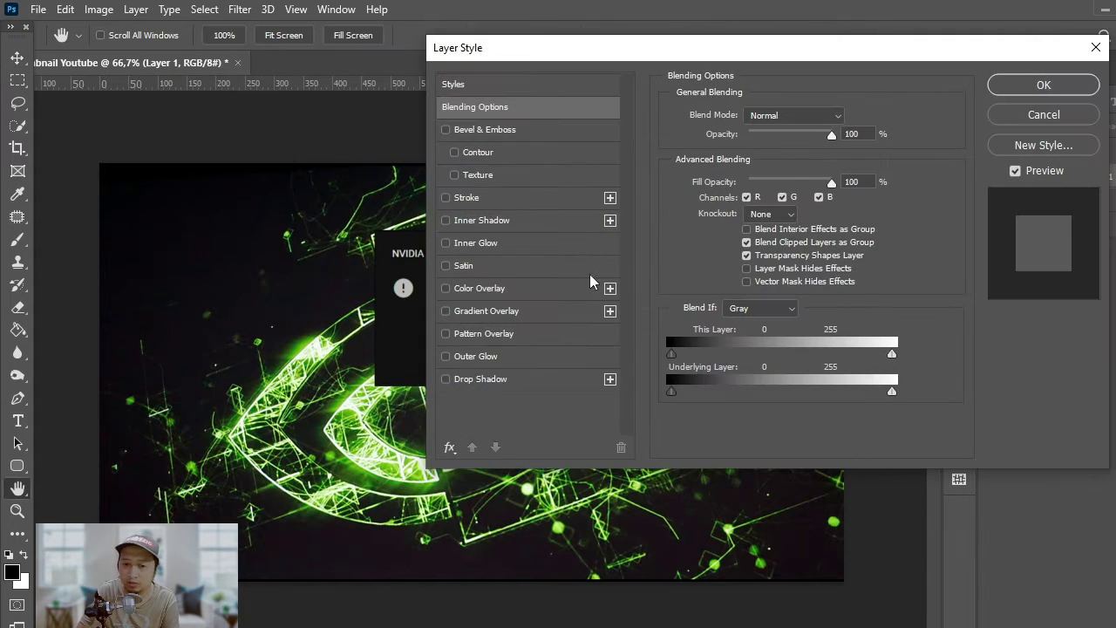
{"action": "left_click", "coordinate": [1043, 115]}
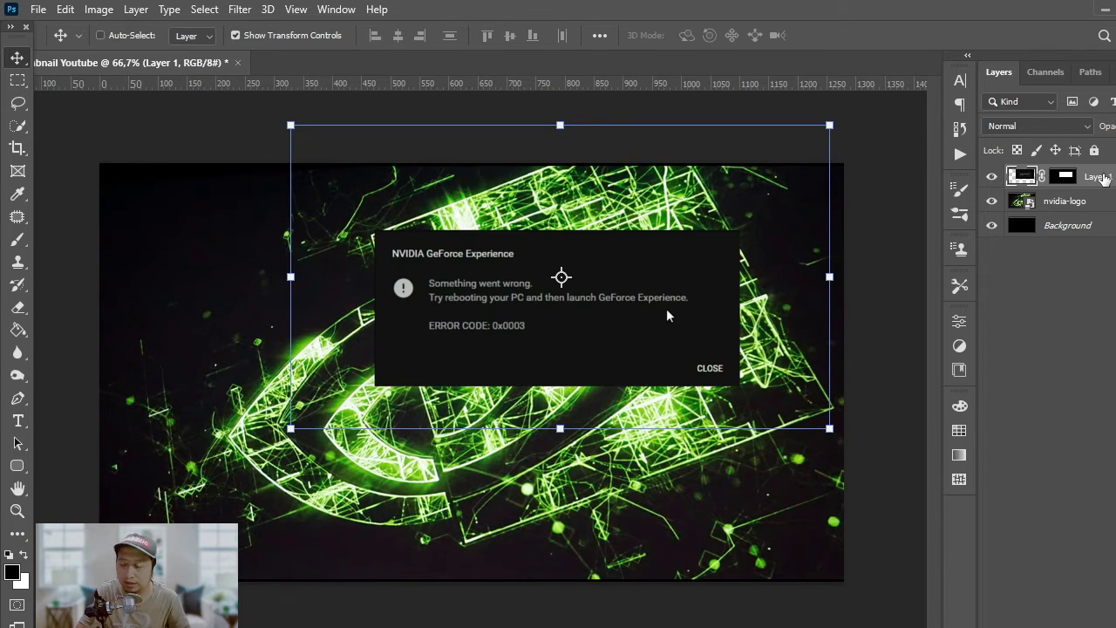
Rename the screenshot layer to 'screen error'
{"action": "double_click", "coordinate": [1100, 177]}
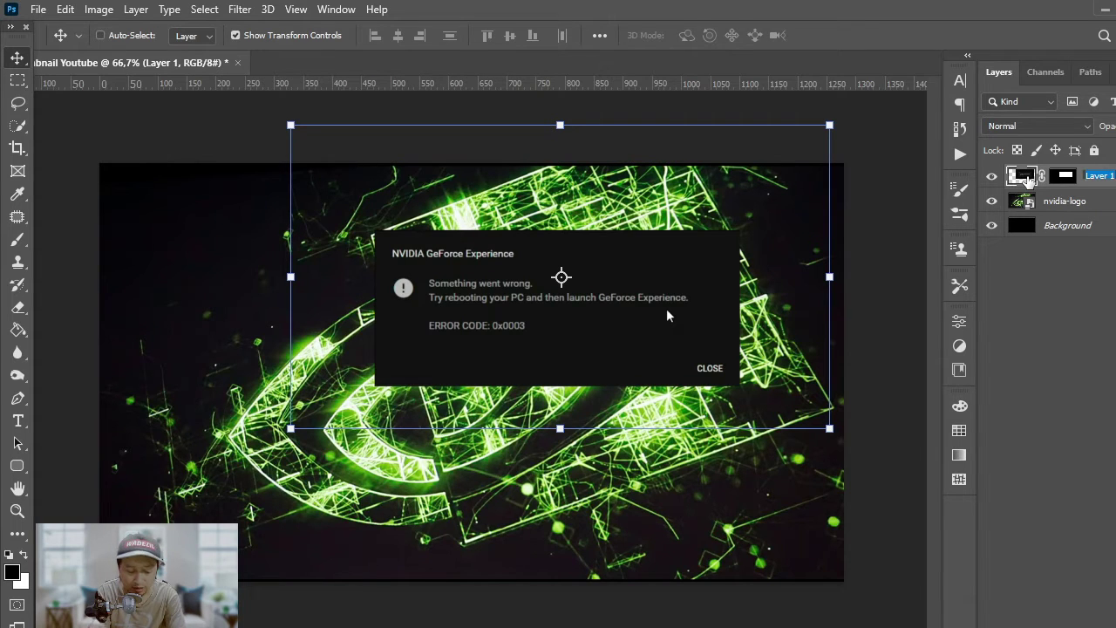
{"action": "type", "text": "s"}
{"action": "type", "text": "creen"}
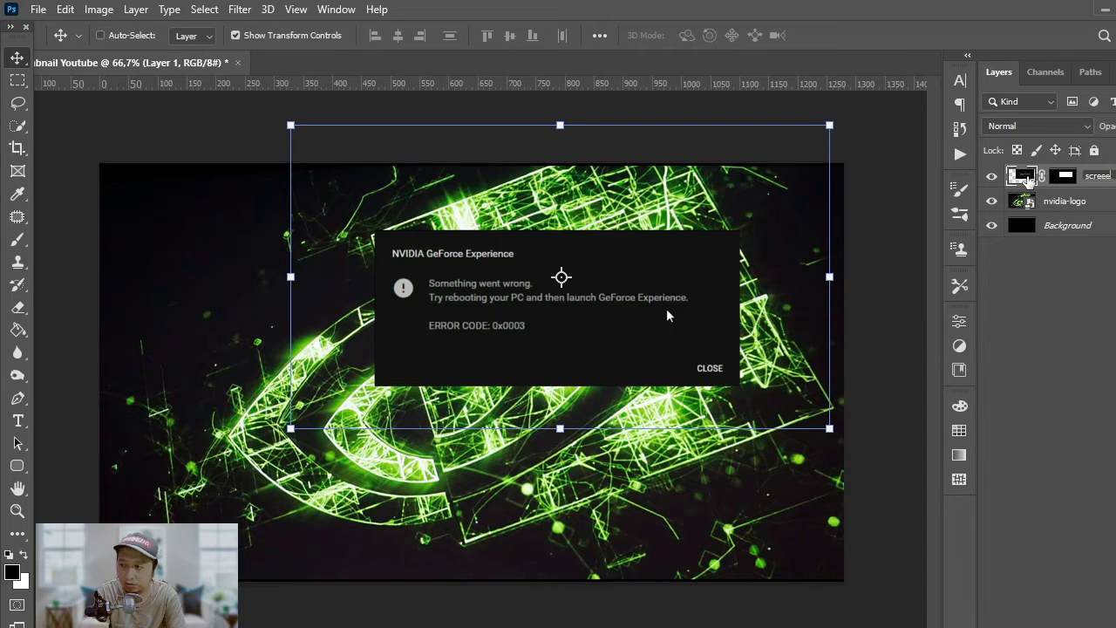
{"action": "type", "text": "n"}
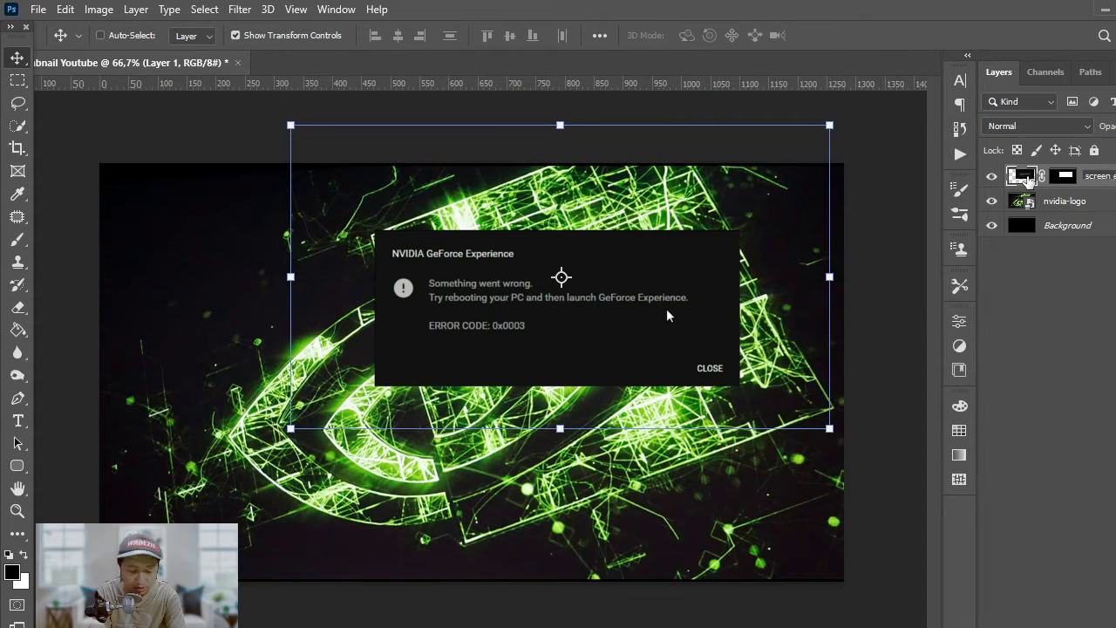
{"action": "key", "text": "Return"}
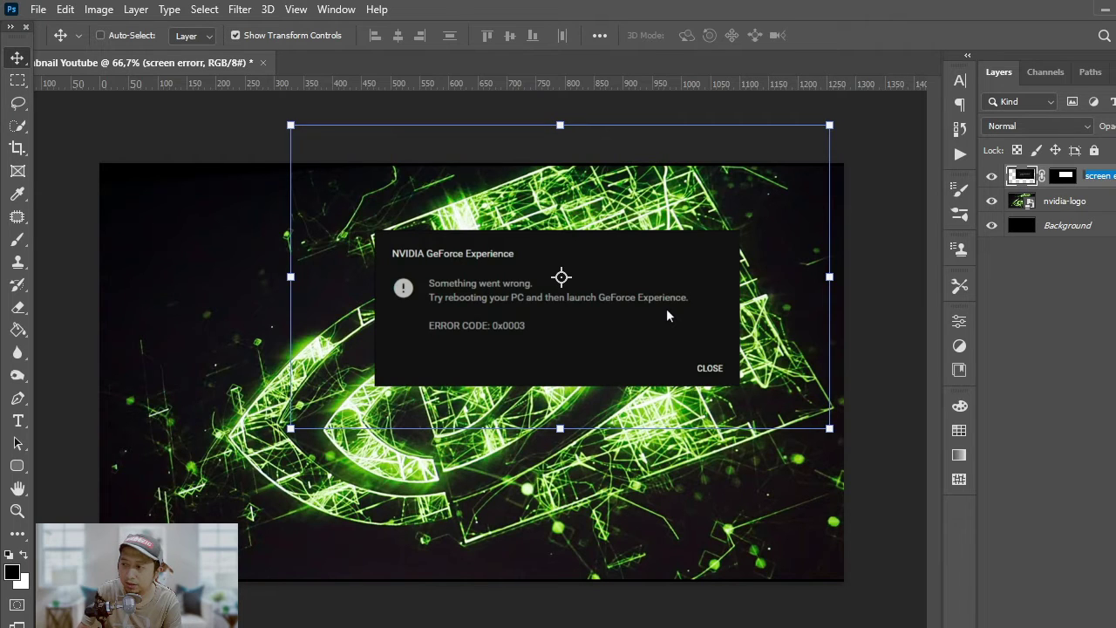
{"action": "key", "text": "Return"}
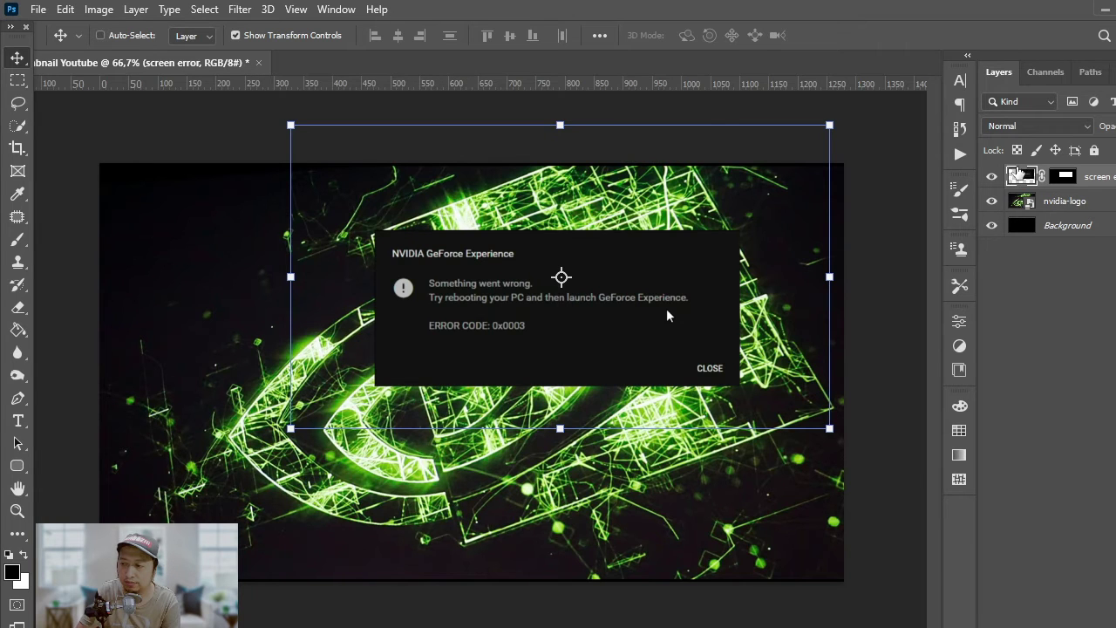
Give the screen error layer a green Outer Glow with 18% spread and 51 px size
{"action": "double_click", "coordinate": [1018, 176]}
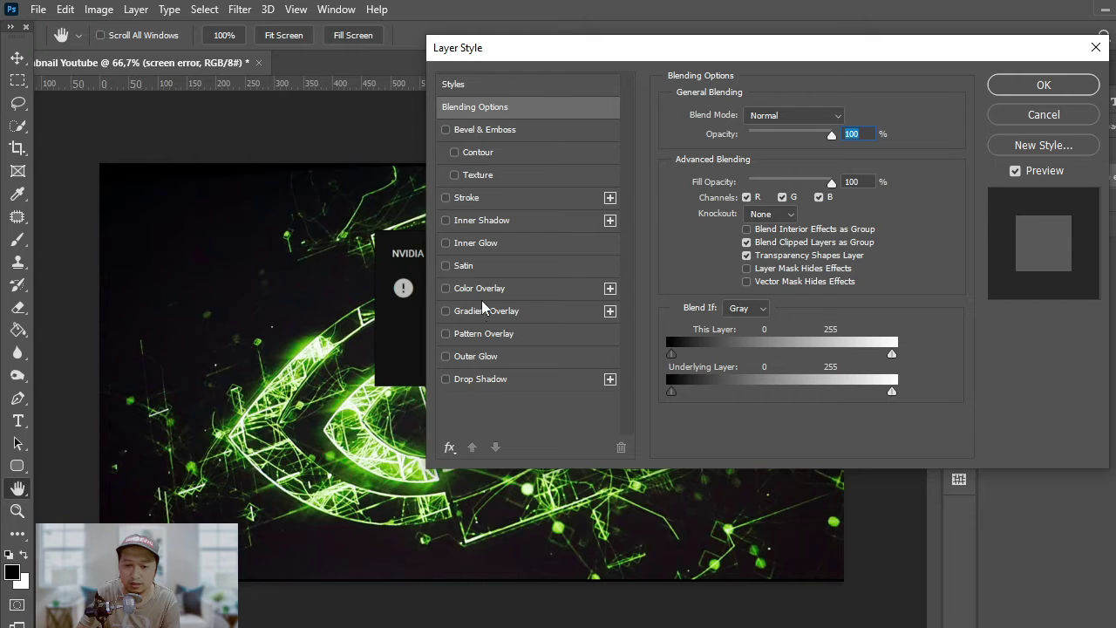
{"action": "left_click", "coordinate": [475, 356]}
{"action": "mouse_move", "coordinate": [619, 48]}
{"action": "left_mouse_down"}
{"action": "mouse_move", "coordinate": [1112, 35]}
{"action": "mouse_move", "coordinate": [123, 80]}
{"action": "mouse_move", "coordinate": [1015, 7]}
{"action": "mouse_move", "coordinate": [591, 30]}
{"action": "mouse_move", "coordinate": [768, 33]}
{"action": "left_mouse_up"}
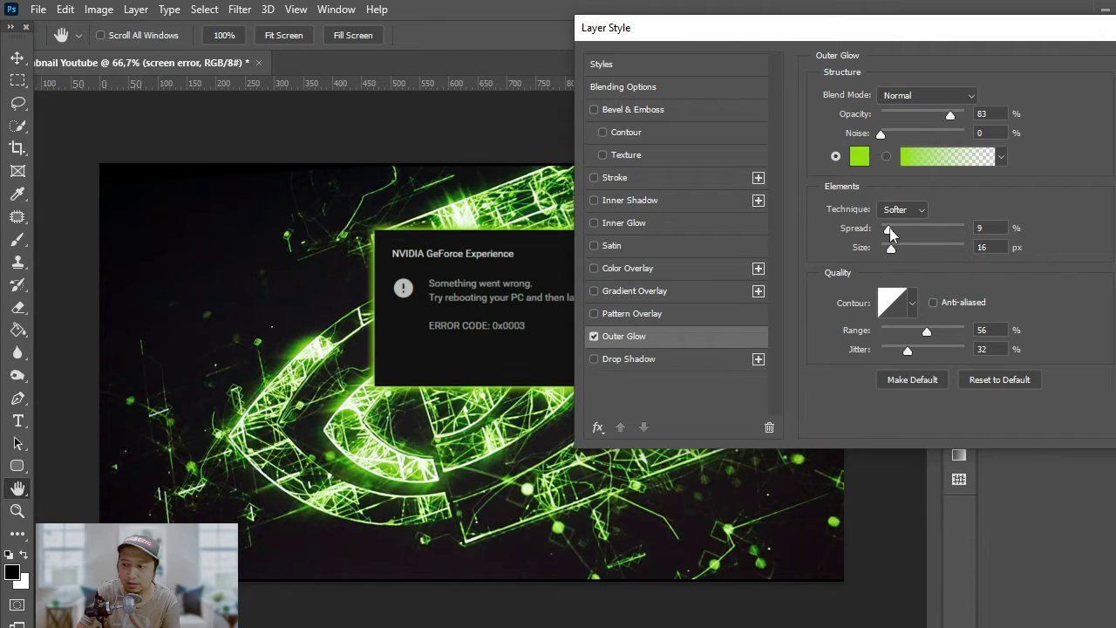
{"action": "left_click_drag", "start_coordinate": [893, 229], "coordinate": [903, 257]}
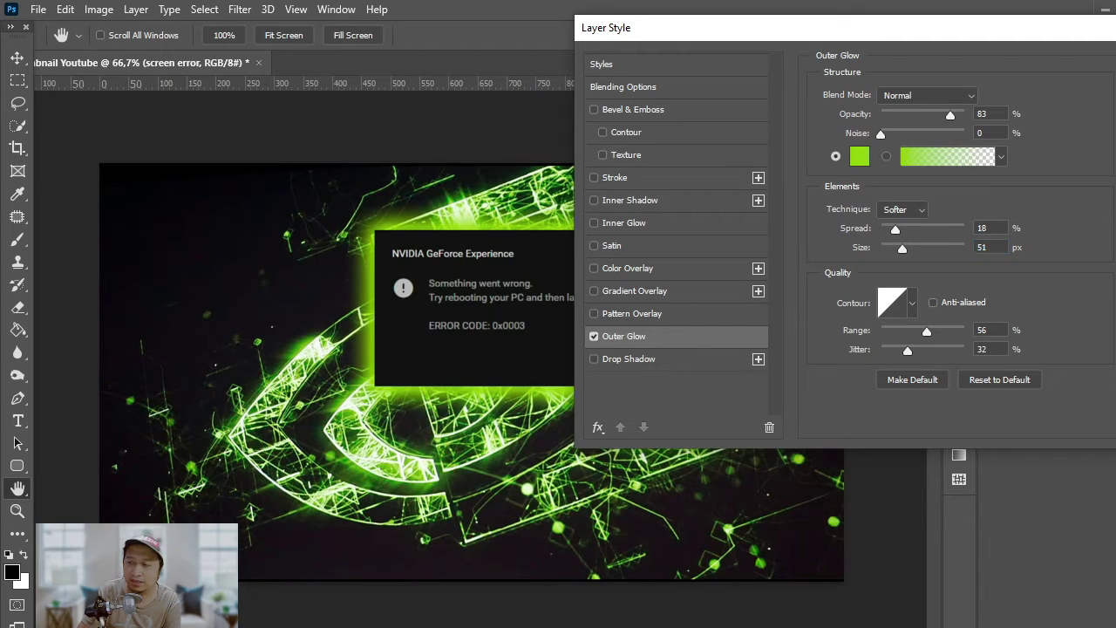
{"action": "key", "text": "Return"}
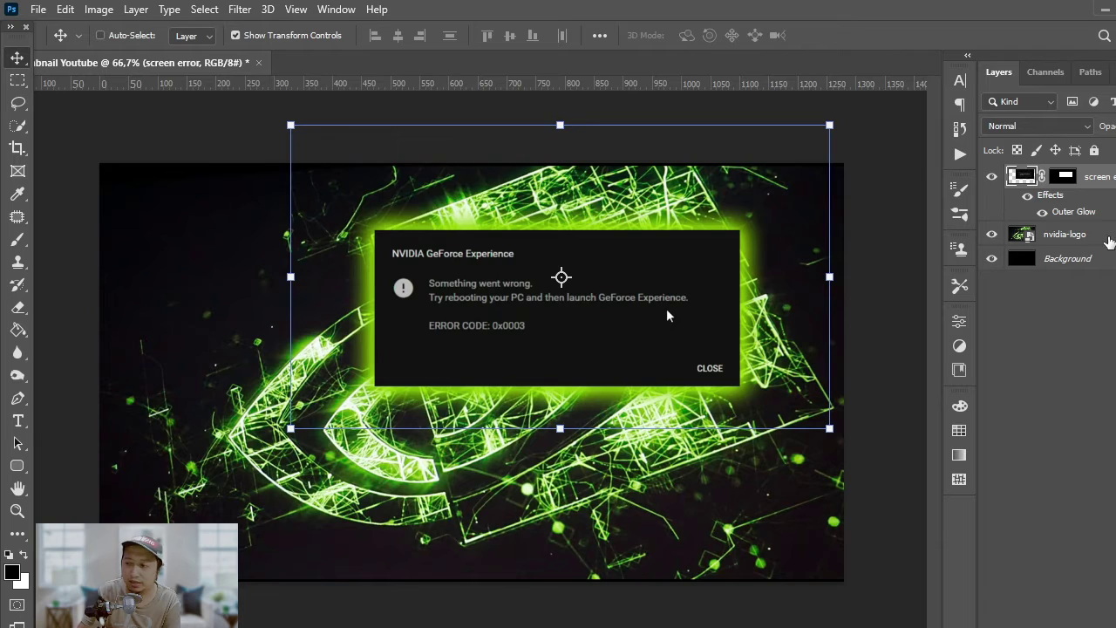
{"action": "left_click", "coordinate": [1108, 236]}
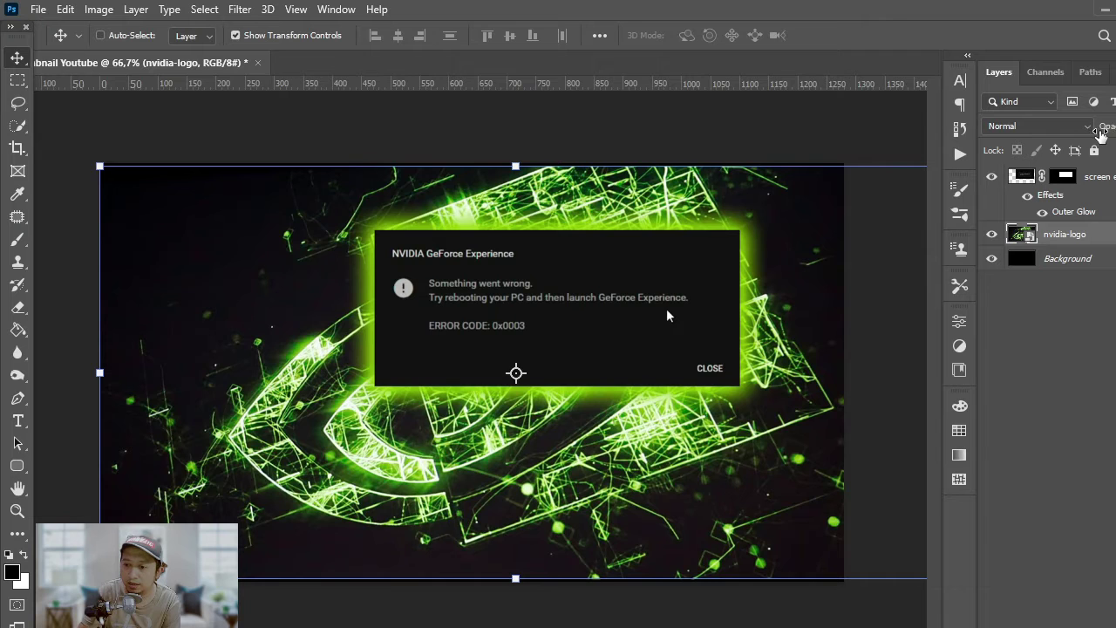
Lower the nvidia-logo layer's opacity and draw a text box near the lower left
{"action": "left_click_drag", "start_coordinate": [1100, 129], "coordinate": [1112, 131]}
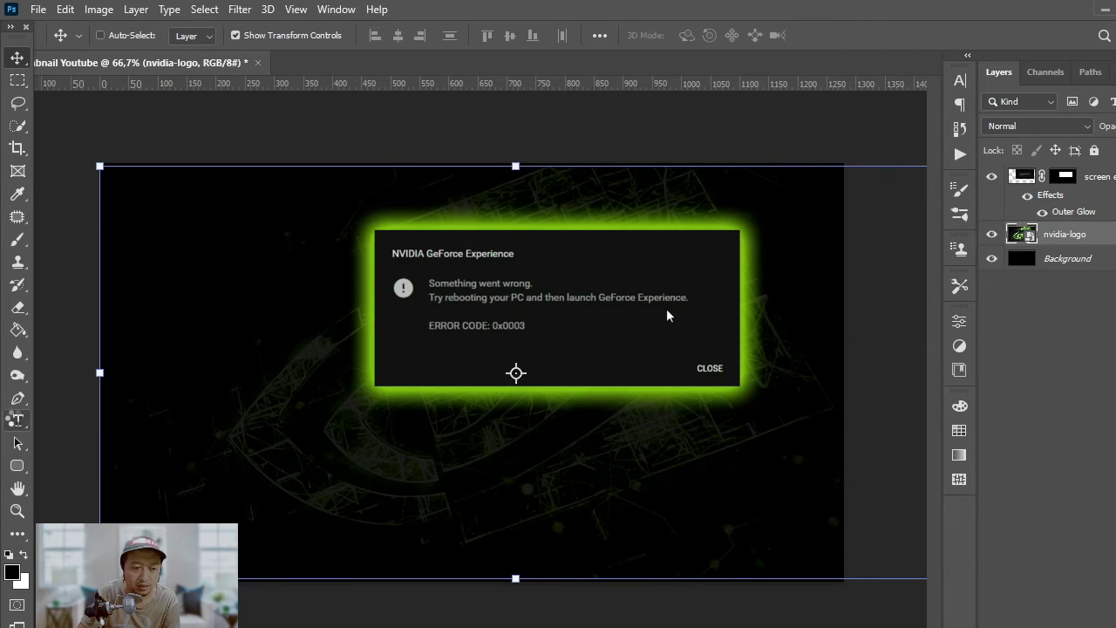
{"action": "left_click", "coordinate": [17, 421]}
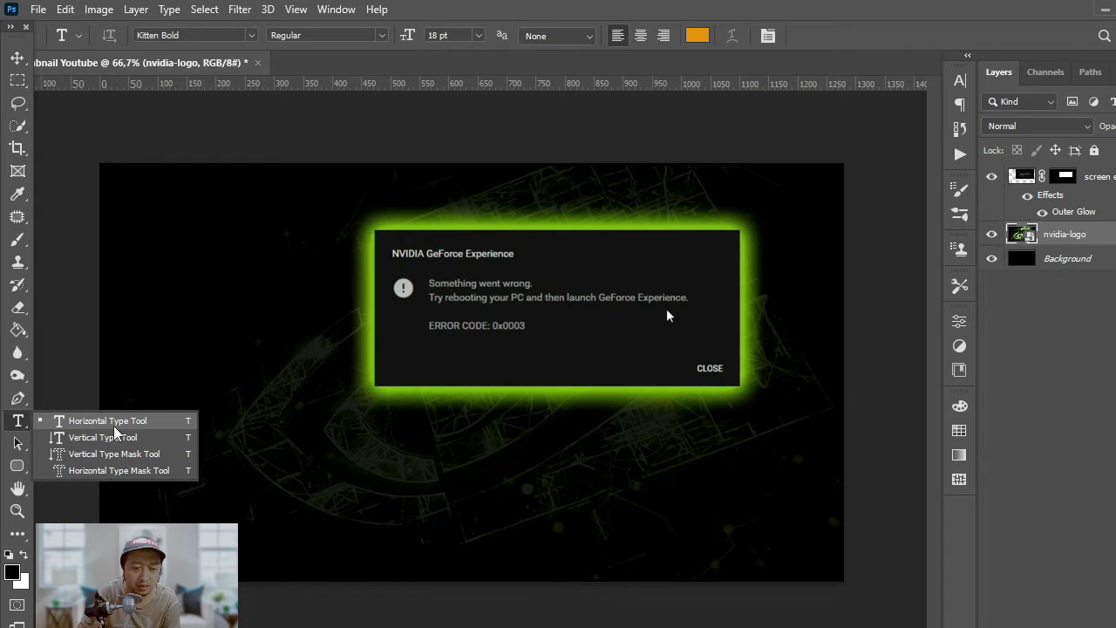
{"action": "mouse_move", "coordinate": [156, 478]}
{"action": "left_mouse_down"}
{"action": "mouse_move", "coordinate": [351, 503]}
{"action": "mouse_move", "coordinate": [259, 499]}
{"action": "mouse_move", "coordinate": [415, 543]}
{"action": "left_mouse_up"}
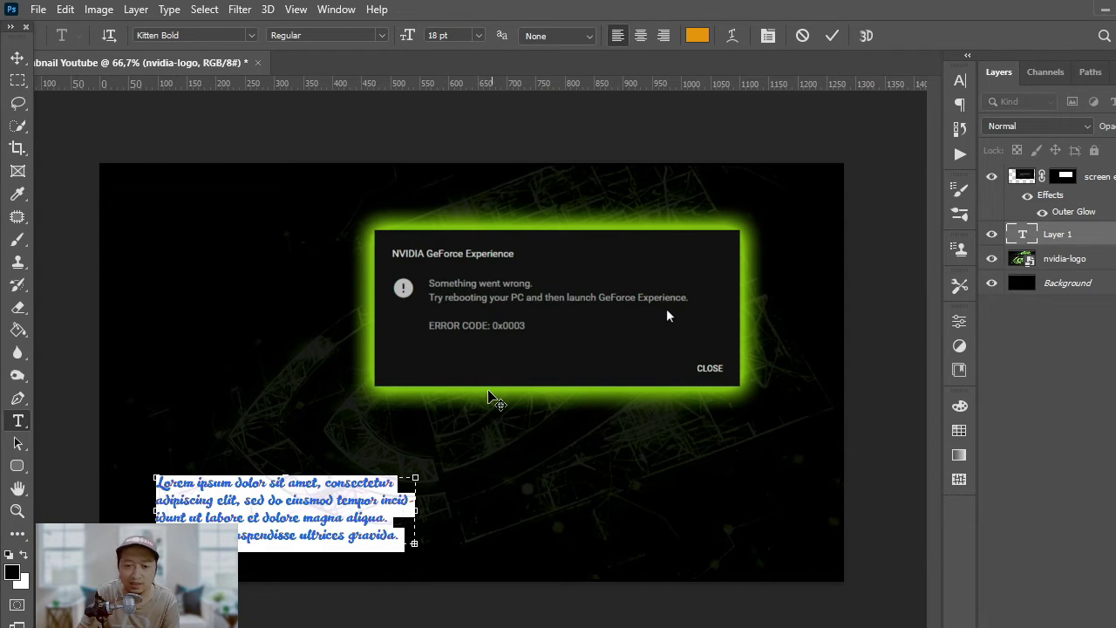
{"action": "key", "text": "alt+Tab"}
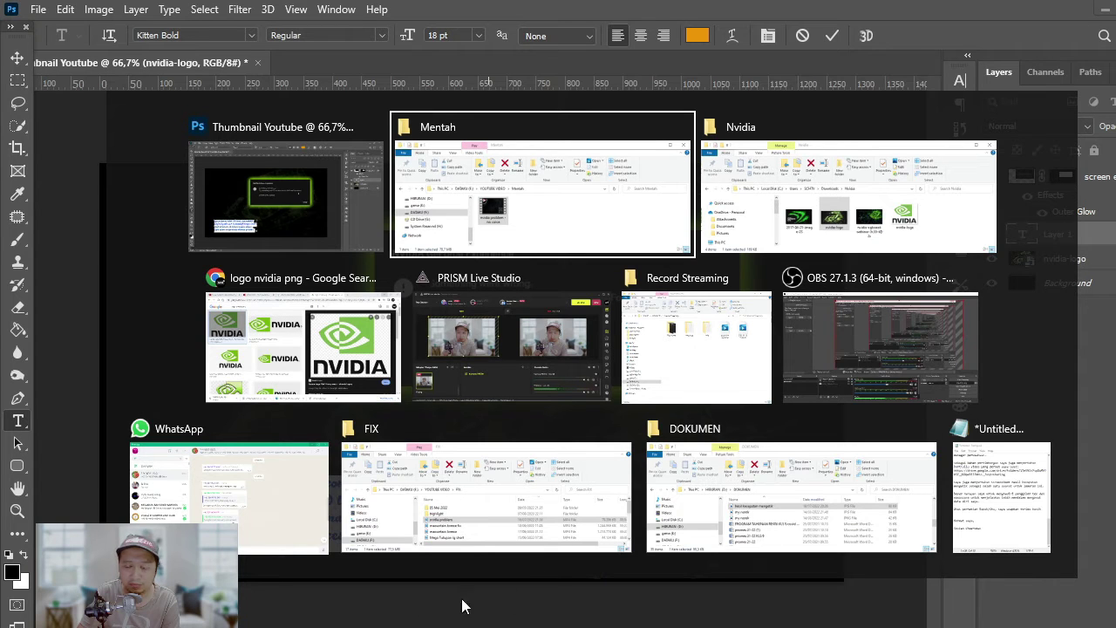
{"action": "mouse_move", "coordinate": [541, 184]}
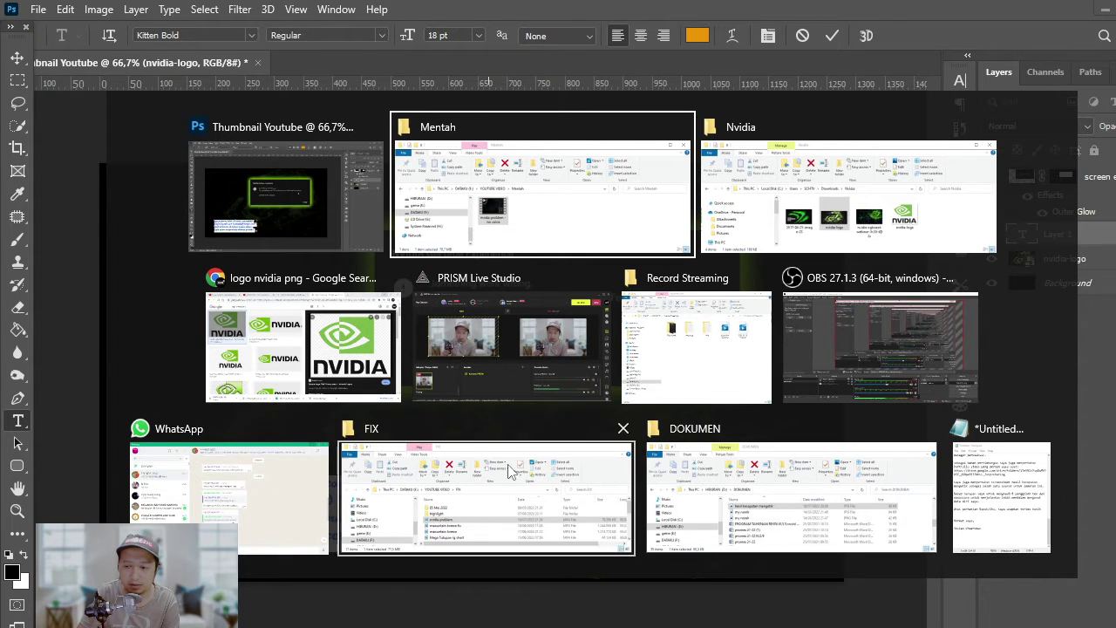
Copy the video title from YouTube Studio and paste it over the placeholder text
{"action": "left_click", "coordinate": [278, 366]}
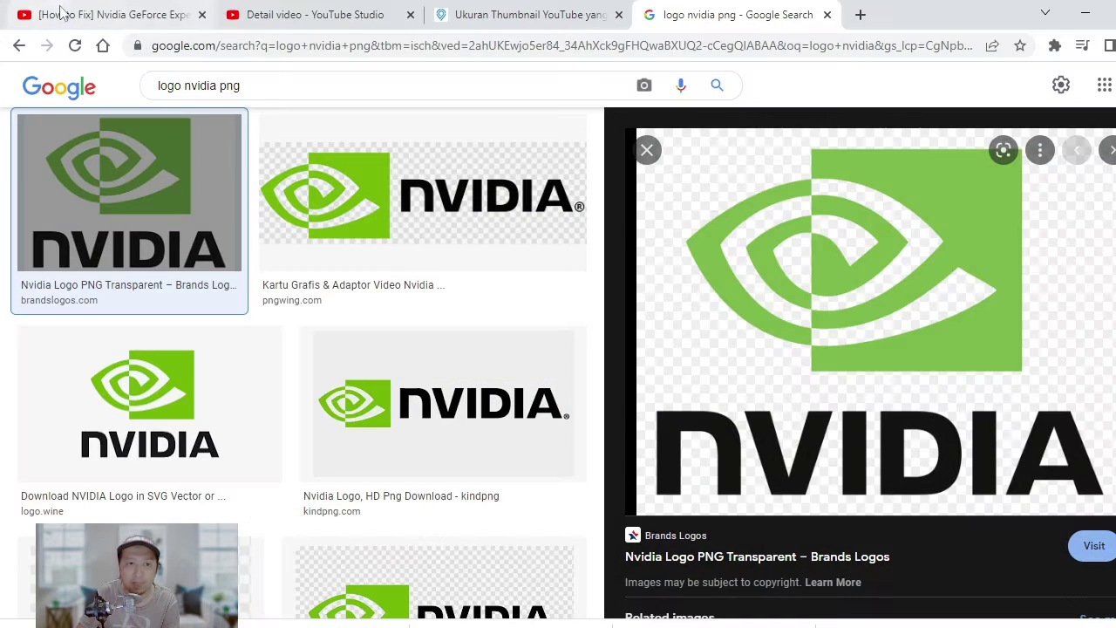
{"action": "left_click", "coordinate": [281, 12]}
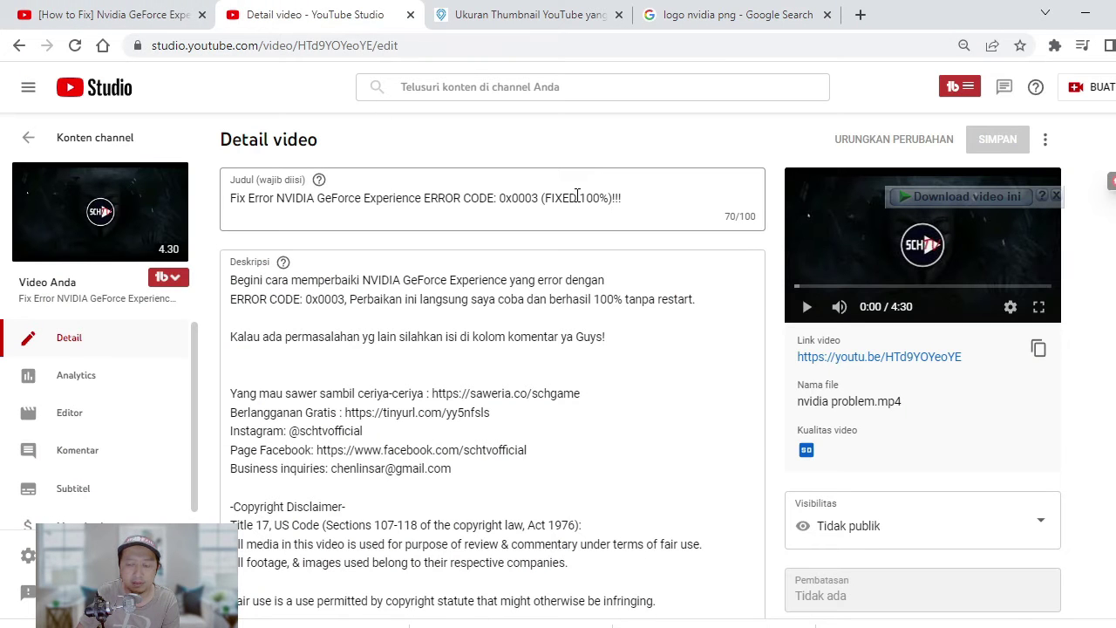
{"action": "mouse_move", "coordinate": [232, 202]}
{"action": "left_mouse_down"}
{"action": "mouse_move", "coordinate": [327, 191]}
{"action": "mouse_move", "coordinate": [608, 198]}
{"action": "left_mouse_up"}
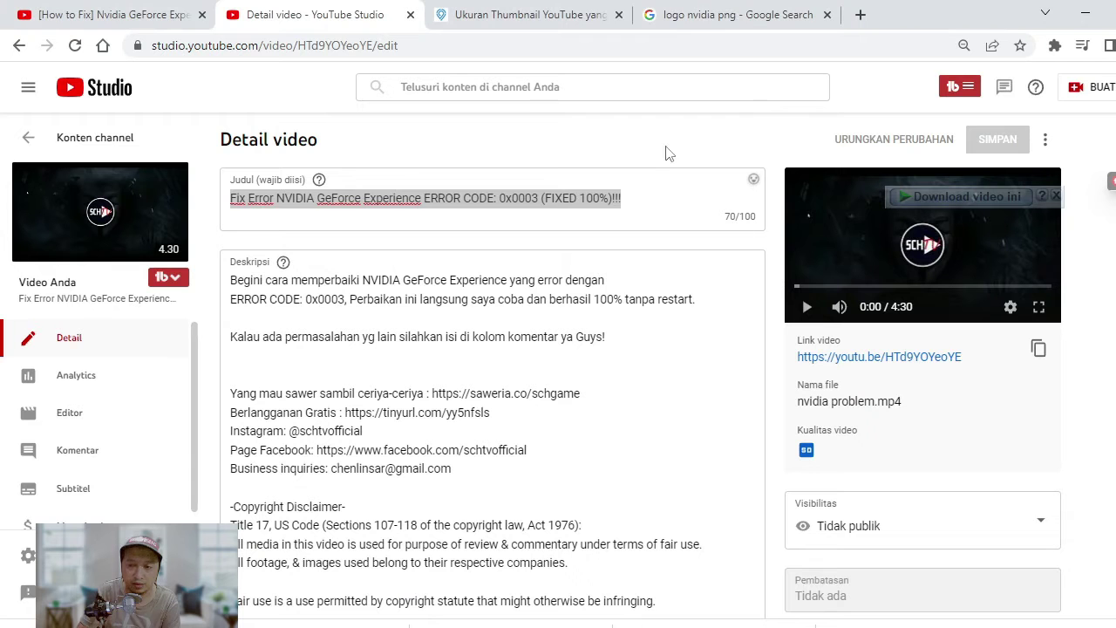
{"action": "type", "text": "Fix Error NVIDIA GeForce Experience ERROR CODE: 0x0003 (FIXED 100%)!!!"}
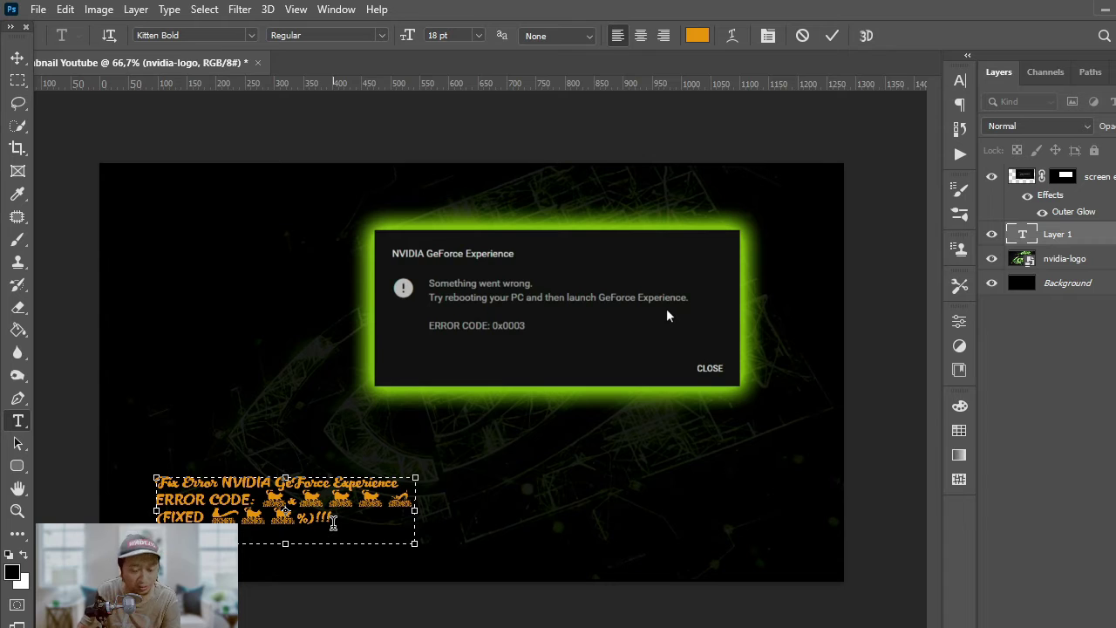
Set the title text to Alegreya Sans and enlarge it
{"action": "key", "text": "ctrl+a"}
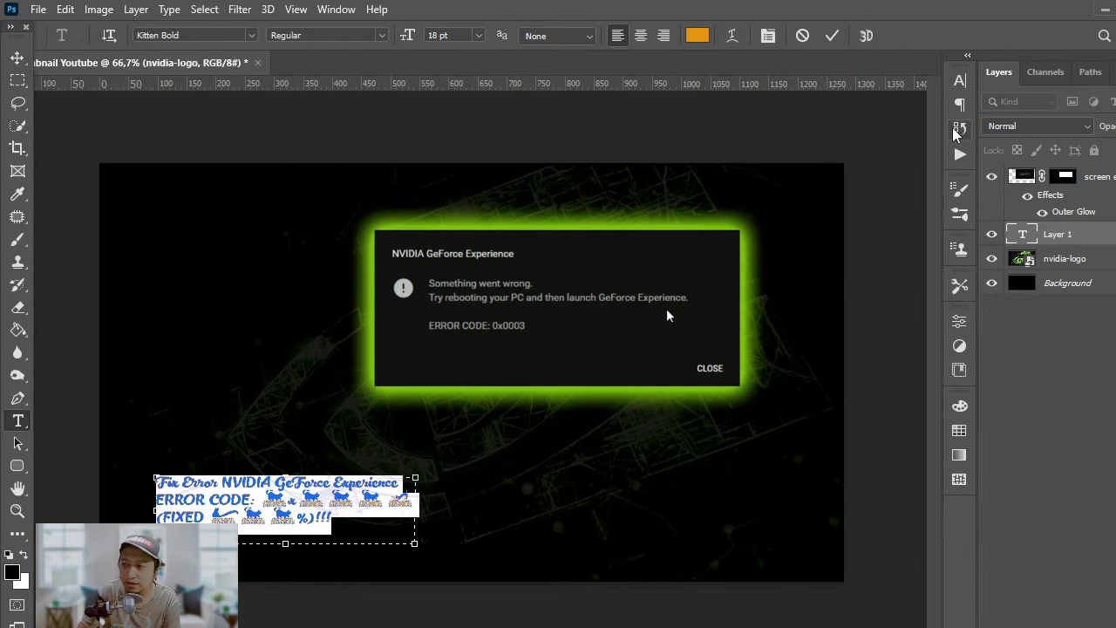
{"action": "left_click", "coordinate": [959, 81]}
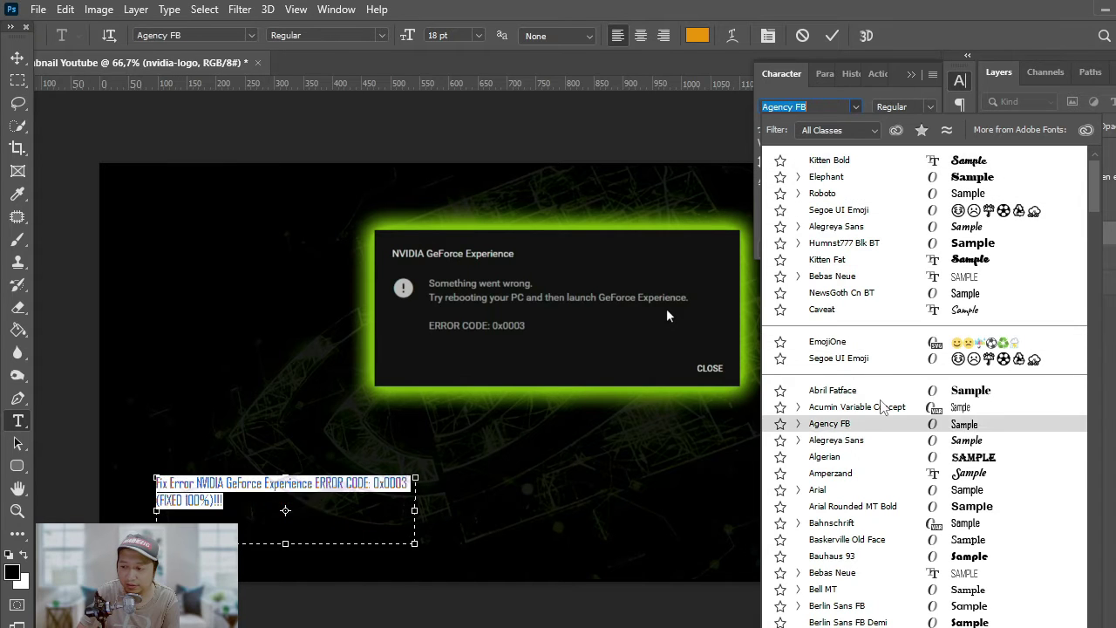
{"action": "left_click", "coordinate": [820, 439]}
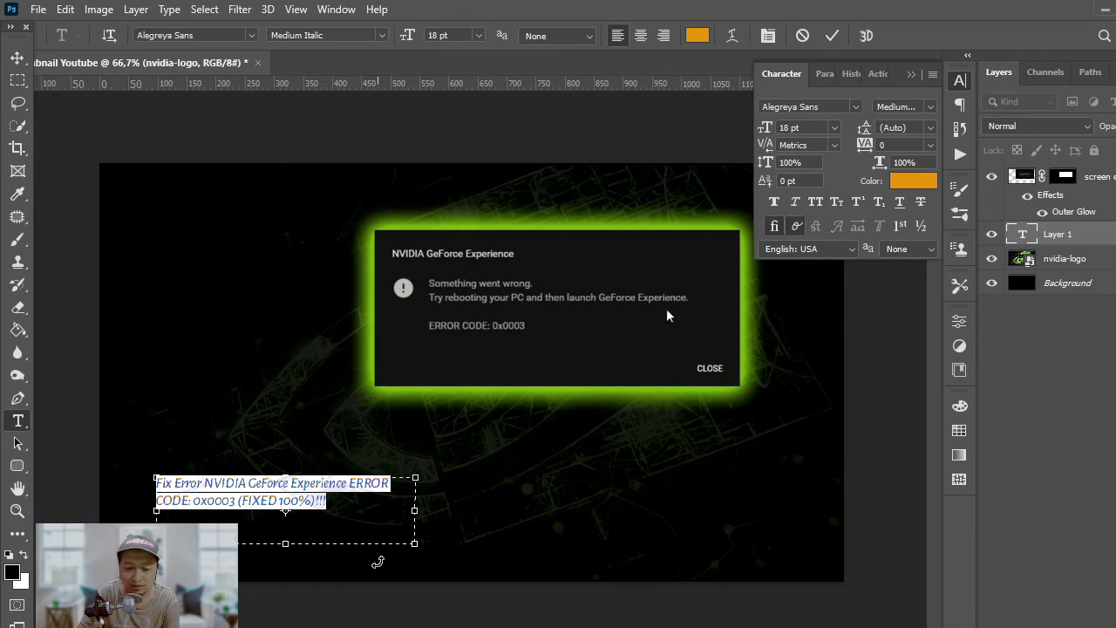
{"action": "left_click", "coordinate": [18, 57]}
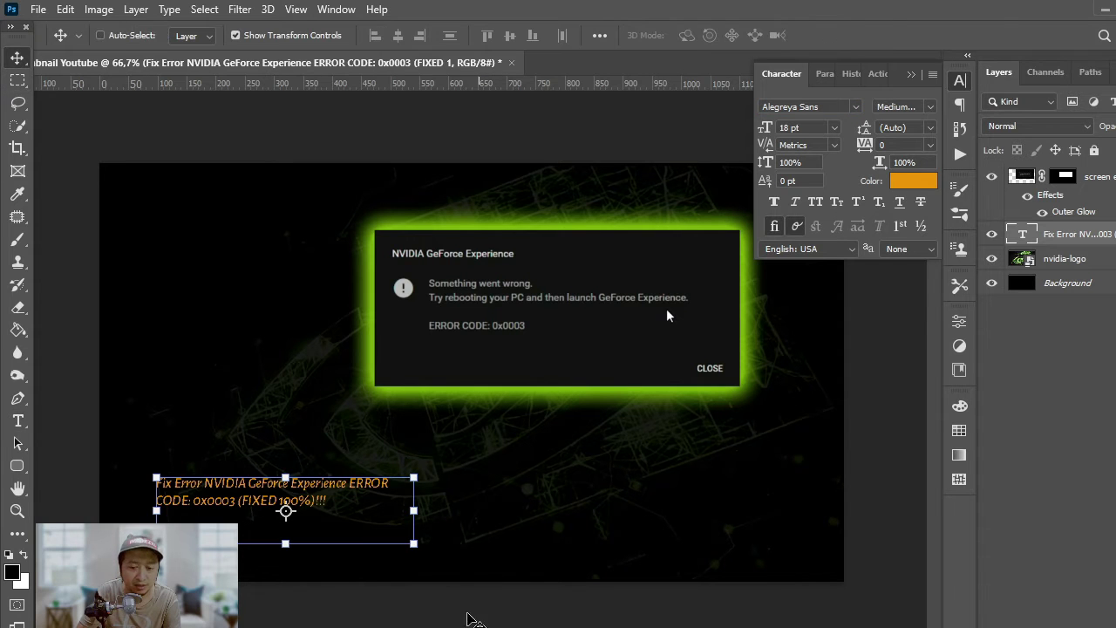
{"action": "mouse_move", "coordinate": [411, 478]}
{"action": "left_mouse_down"}
{"action": "mouse_move", "coordinate": [709, 400]}
{"action": "mouse_move", "coordinate": [650, 416]}
{"action": "left_mouse_up"}
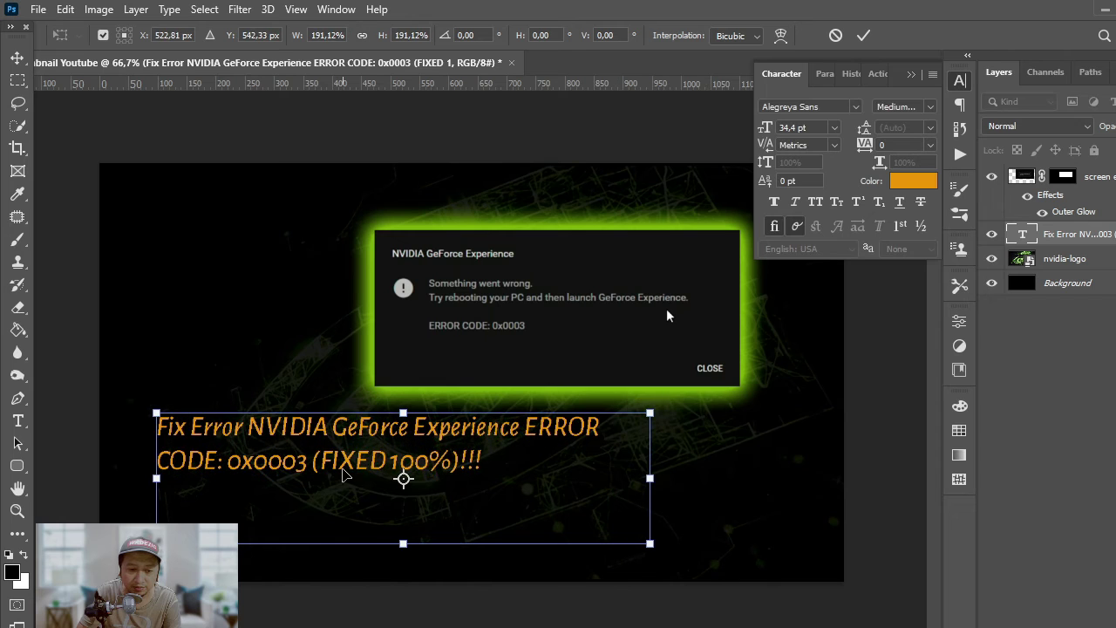
{"action": "key", "text": "Return"}
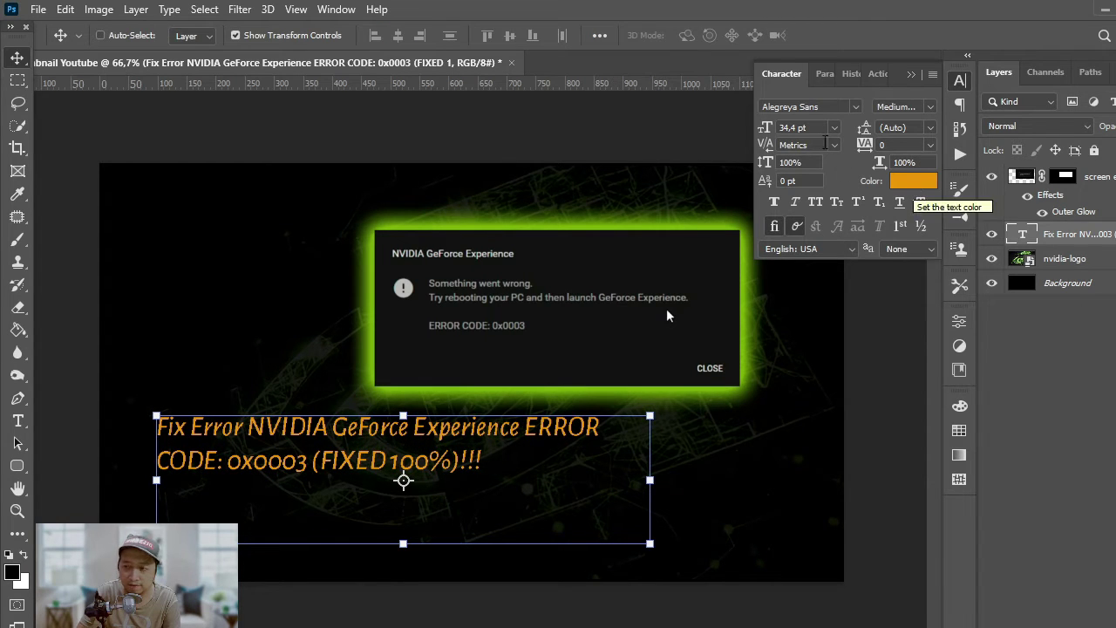
Switch the title font to Eras Bold ITC and move it toward the bottom-left
{"action": "left_click", "coordinate": [810, 107]}
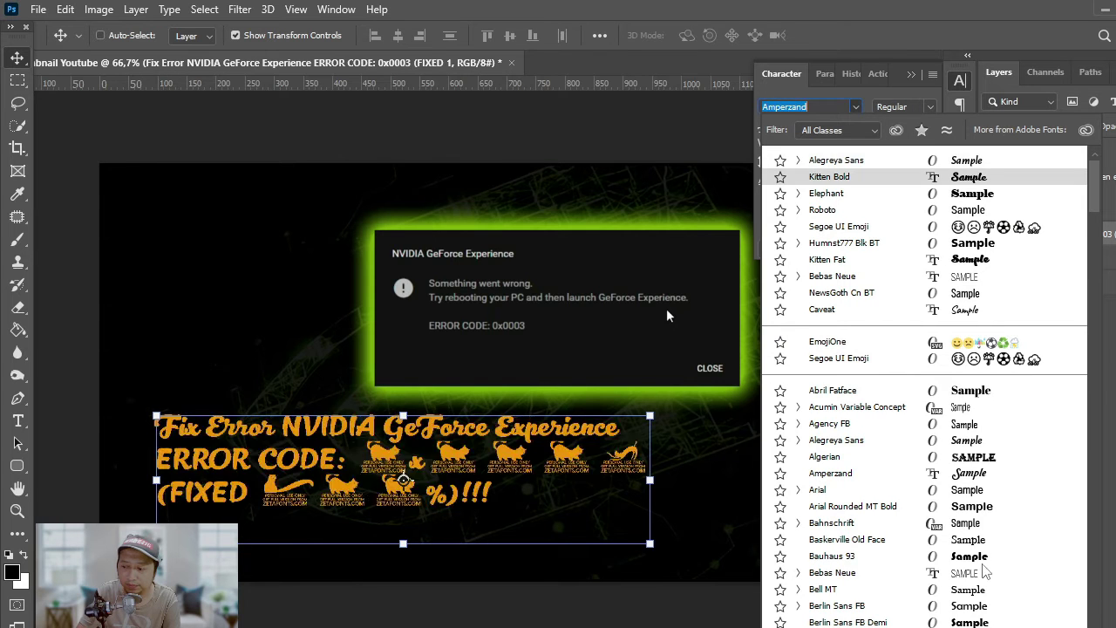
{"action": "scroll", "coordinate": [983, 576], "scroll_direction": "down", "scroll_amount": 3}
{"action": "scroll", "coordinate": [983, 577], "scroll_direction": "down", "scroll_amount": 3}
{"action": "scroll", "coordinate": [983, 578], "scroll_direction": "down", "scroll_amount": 3}
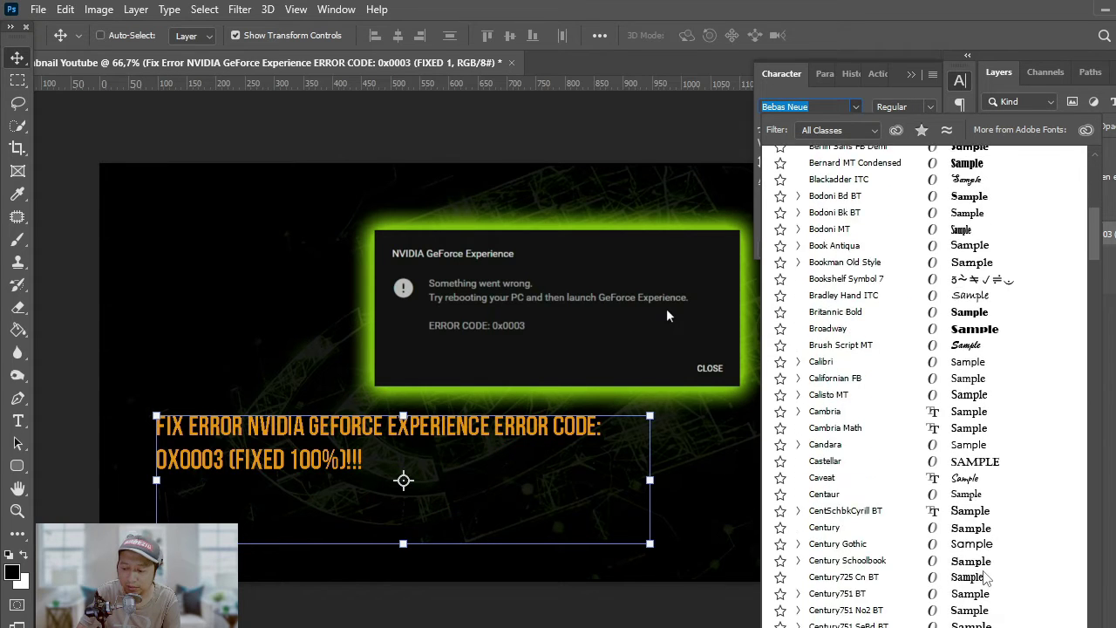
{"action": "scroll", "coordinate": [984, 577], "scroll_direction": "down", "scroll_amount": 3}
{"action": "scroll", "coordinate": [984, 578], "scroll_direction": "down", "scroll_amount": 3}
{"action": "scroll", "coordinate": [985, 575], "scroll_direction": "down", "scroll_amount": 3}
{"action": "scroll", "coordinate": [984, 578], "scroll_direction": "down", "scroll_amount": 3}
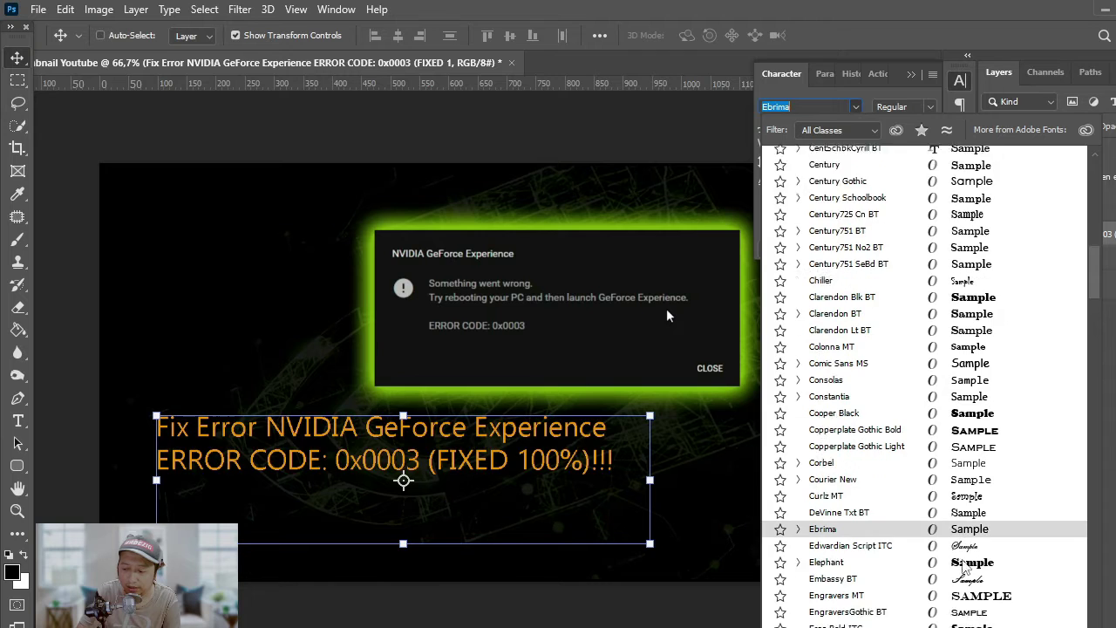
{"action": "scroll", "coordinate": [984, 577], "scroll_direction": "down", "scroll_amount": 3}
{"action": "scroll", "coordinate": [959, 523], "scroll_direction": "down", "scroll_amount": 3}
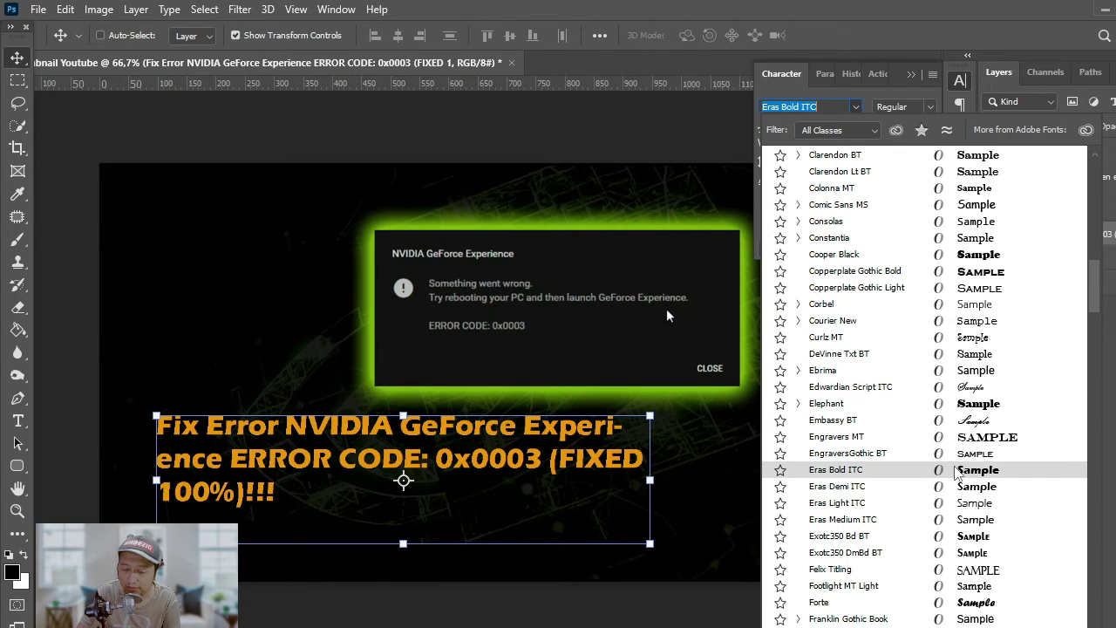
{"action": "left_click", "coordinate": [957, 472]}
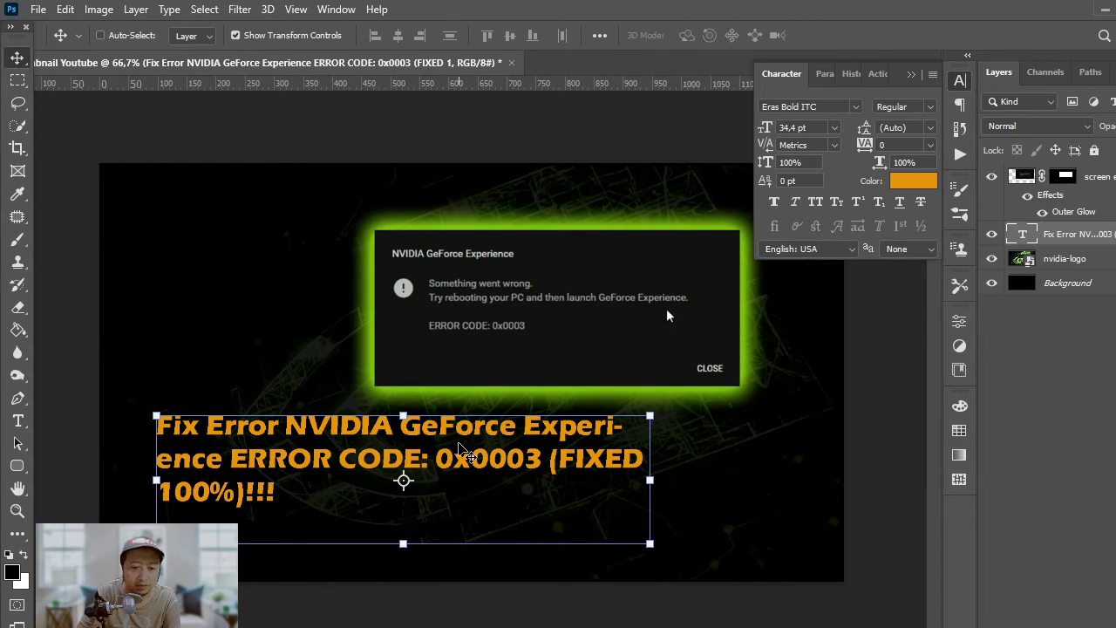
{"action": "mouse_move", "coordinate": [462, 448]}
{"action": "left_mouse_down"}
{"action": "mouse_move", "coordinate": [692, 434]}
{"action": "mouse_move", "coordinate": [427, 494]}
{"action": "left_mouse_up"}
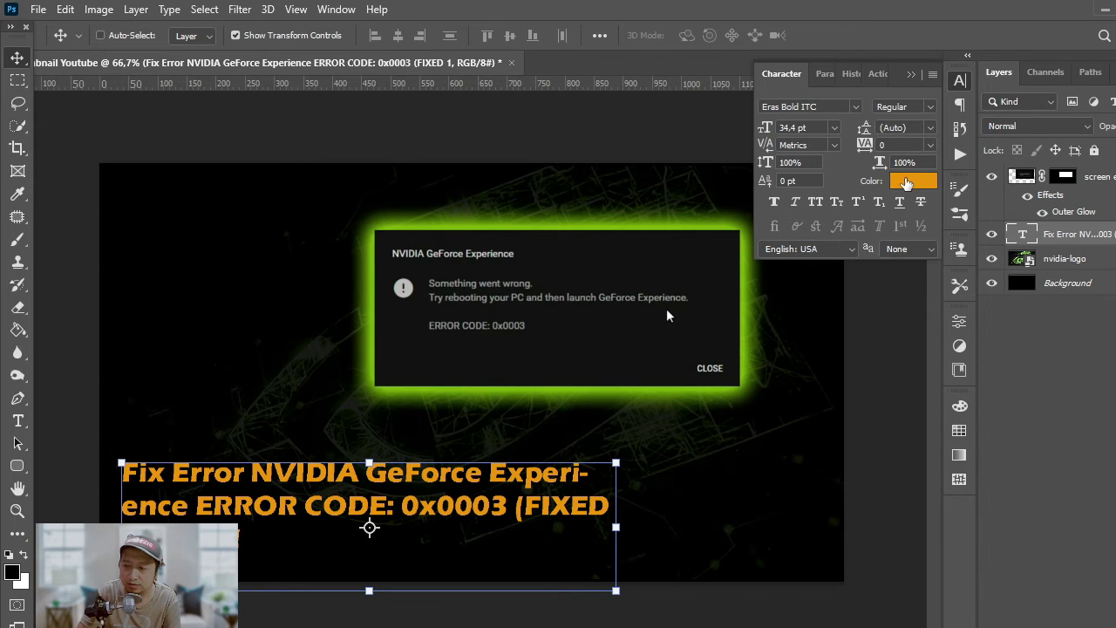
Change the title text colour to the deep red-orange #cb4800
{"action": "left_click", "coordinate": [911, 181]}
{"action": "type", "text": "ffffff"}
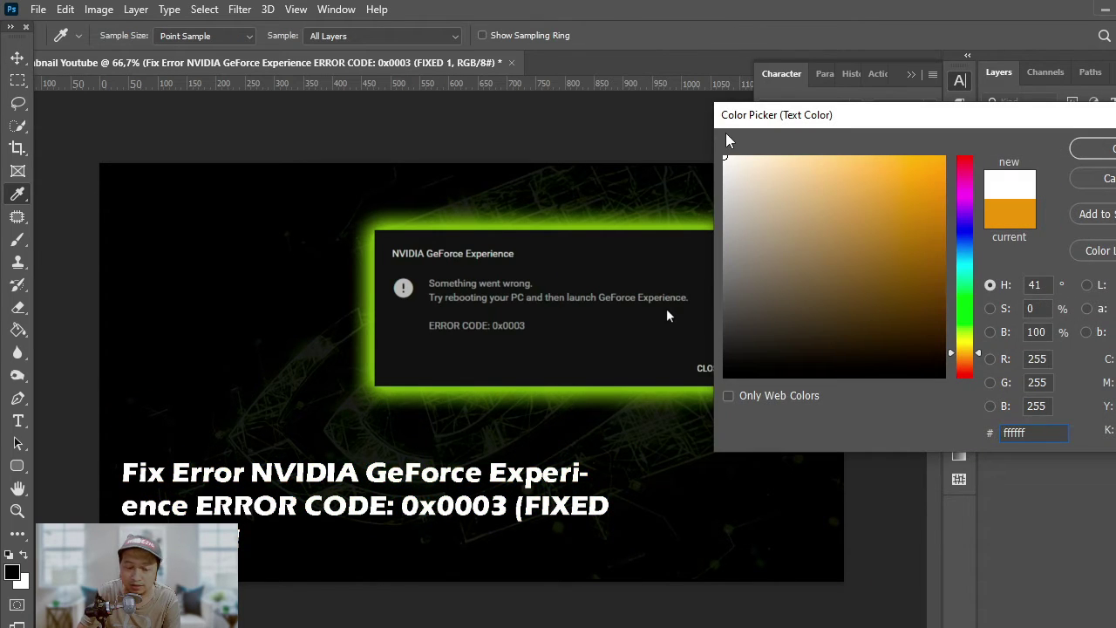
{"action": "left_click", "coordinate": [730, 470]}
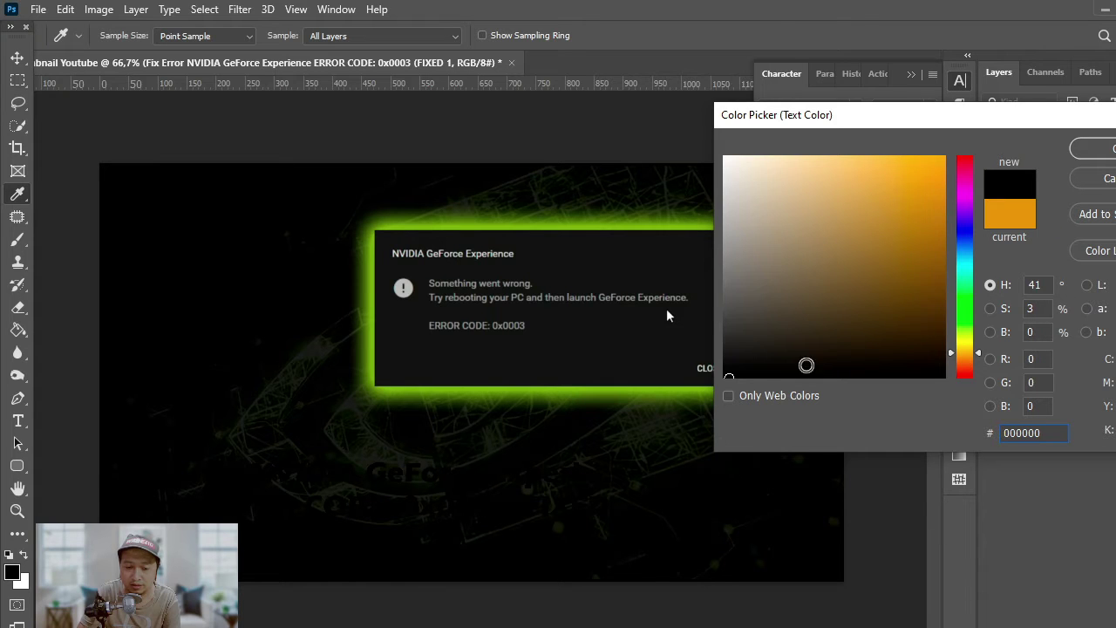
{"action": "left_click", "coordinate": [938, 210]}
{"action": "left_click_drag", "start_coordinate": [939, 209], "coordinate": [944, 157]}
{"action": "left_click", "coordinate": [965, 377]}
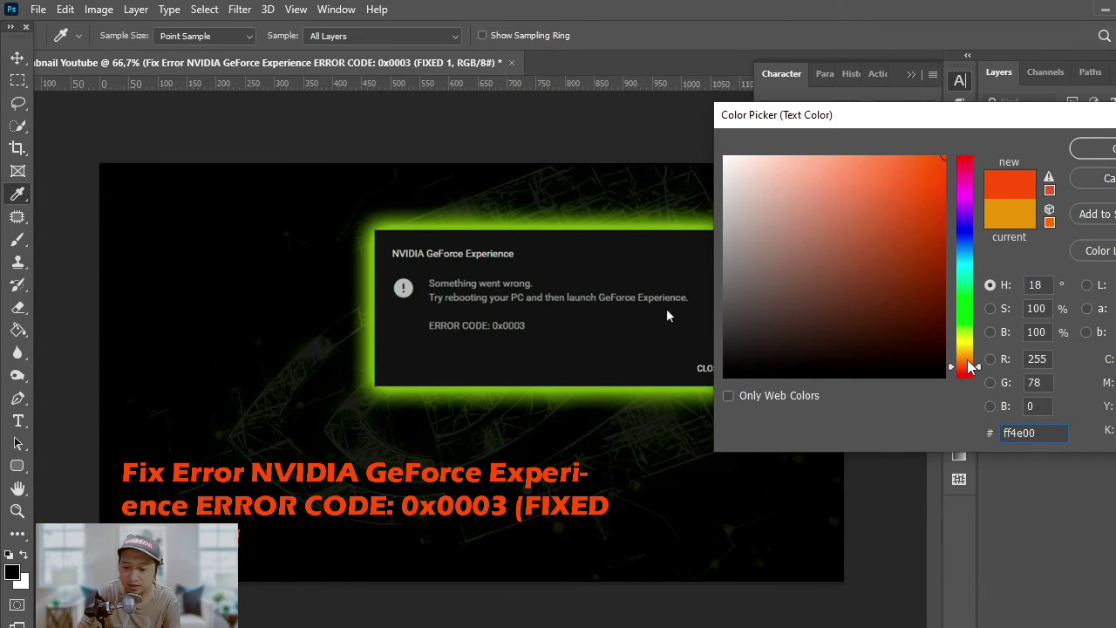
{"action": "mouse_move", "coordinate": [965, 377]}
{"action": "left_mouse_down"}
{"action": "mouse_move", "coordinate": [969, 357]}
{"action": "mouse_move", "coordinate": [940, 334]}
{"action": "mouse_move", "coordinate": [927, 273]}
{"action": "mouse_move", "coordinate": [926, 217]}
{"action": "mouse_move", "coordinate": [944, 202]}
{"action": "left_mouse_up"}
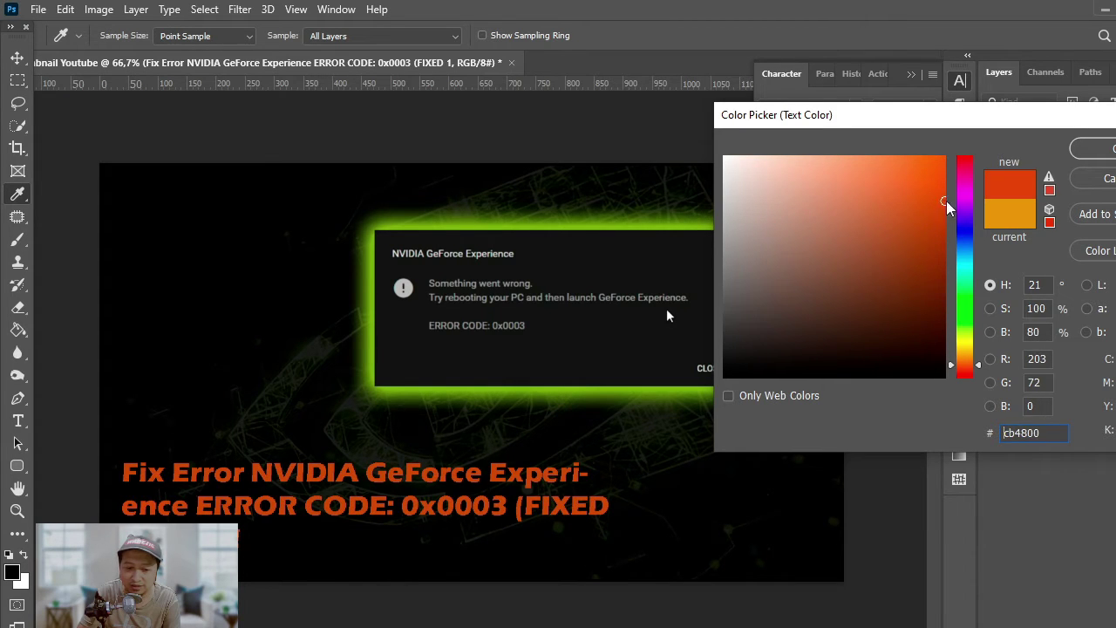
{"action": "left_click", "coordinate": [1104, 150]}
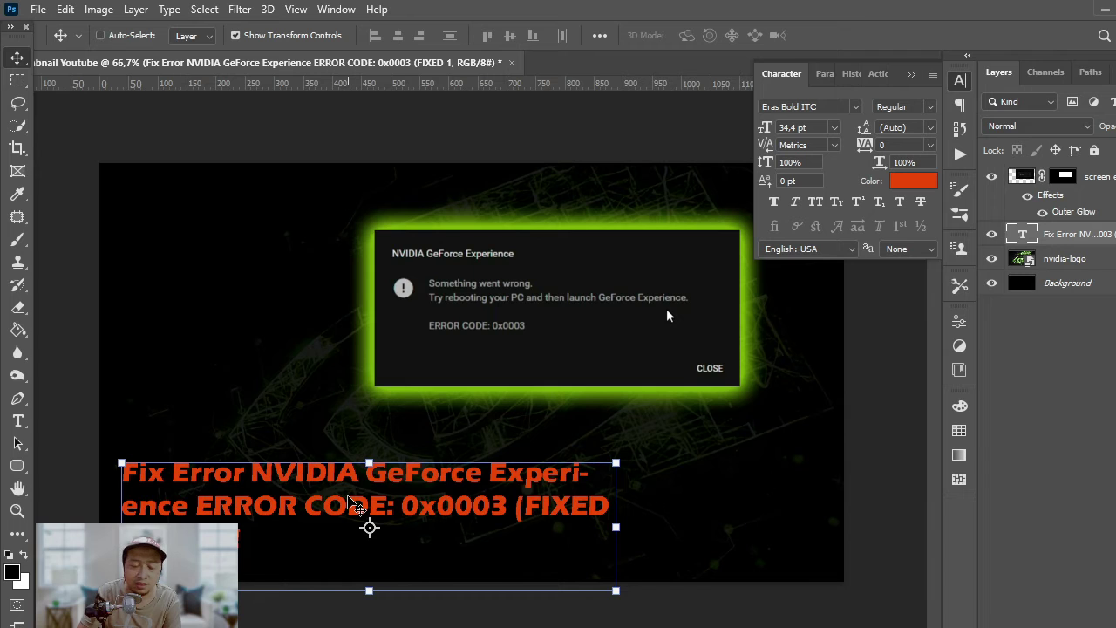
Shrink the error dialog image slightly and move it further right
{"action": "left_click", "coordinate": [558, 296], "text": "ctrl"}
{"action": "left_click_drag", "start_coordinate": [291, 428], "coordinate": [372, 383]}
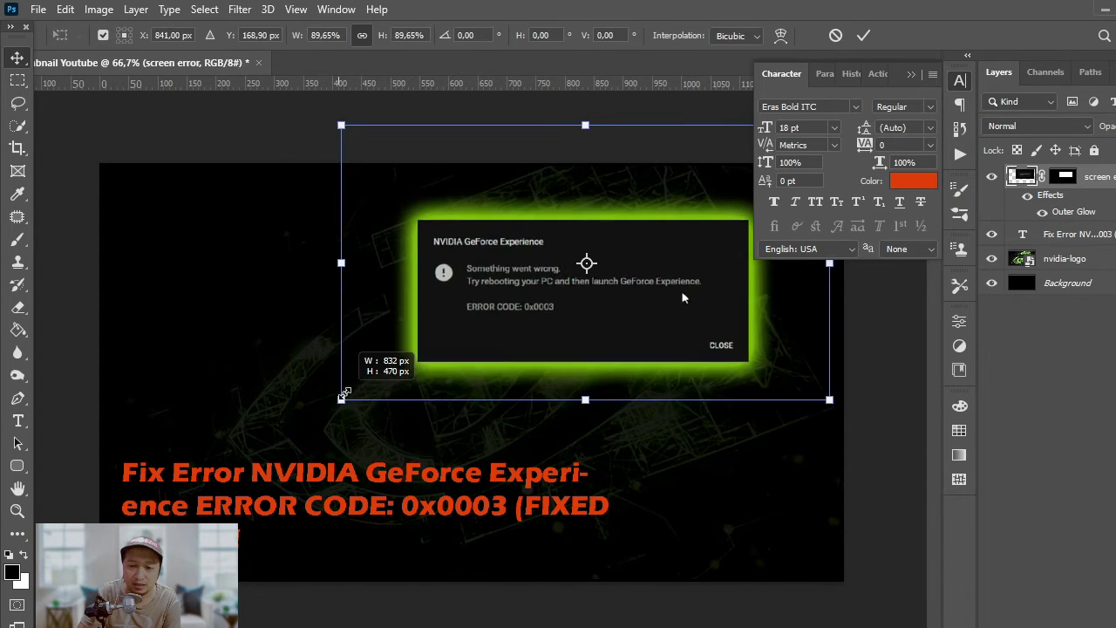
{"action": "key", "text": "Return"}
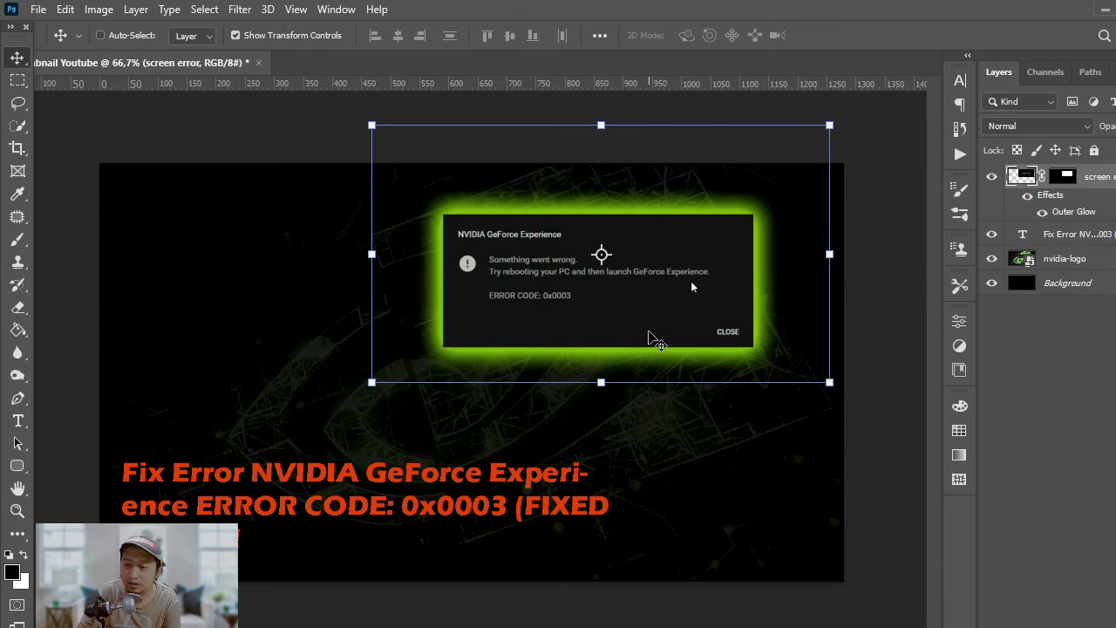
{"action": "mouse_move", "coordinate": [692, 287]}
{"action": "left_mouse_down"}
{"action": "mouse_move", "coordinate": [727, 294]}
{"action": "mouse_move", "coordinate": [726, 284]}
{"action": "left_mouse_up"}
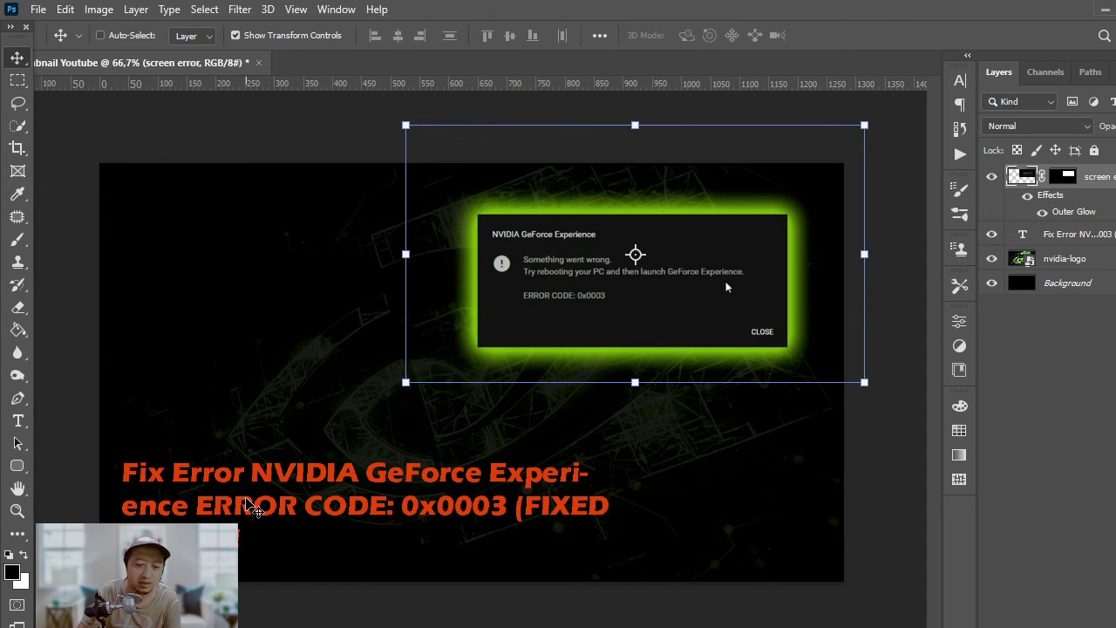
Reselect the title text and reopen its colour picker in the Character panel
{"action": "left_click", "coordinate": [262, 488], "text": "ctrl"}
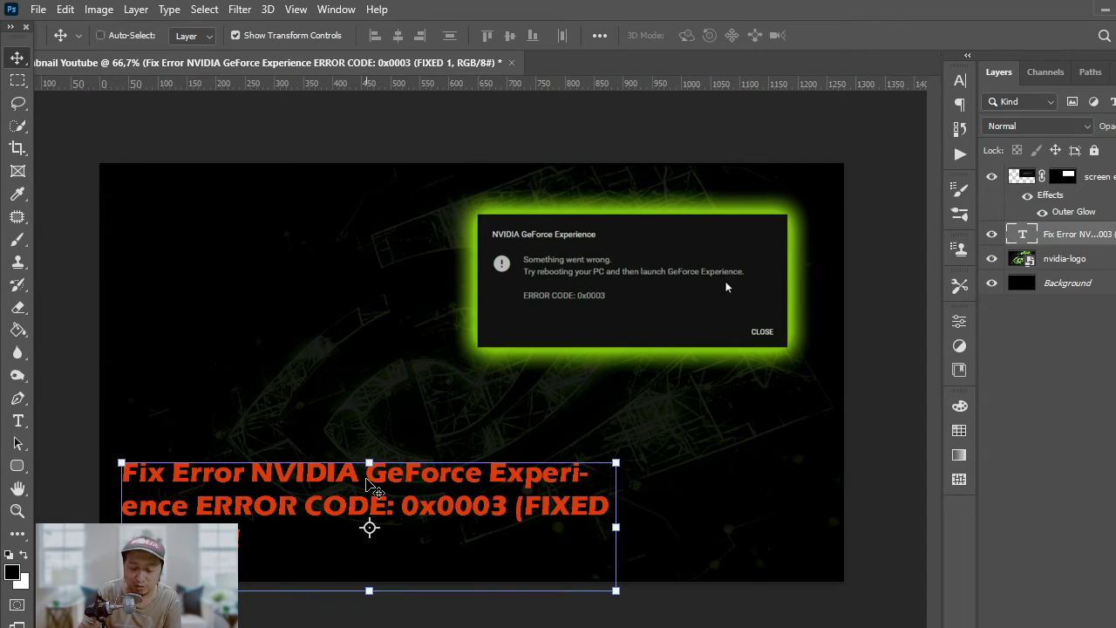
{"action": "key", "text": "ctrl+BackSpace"}
{"action": "key", "text": "z"}
{"action": "key", "text": "ctrl+z"}
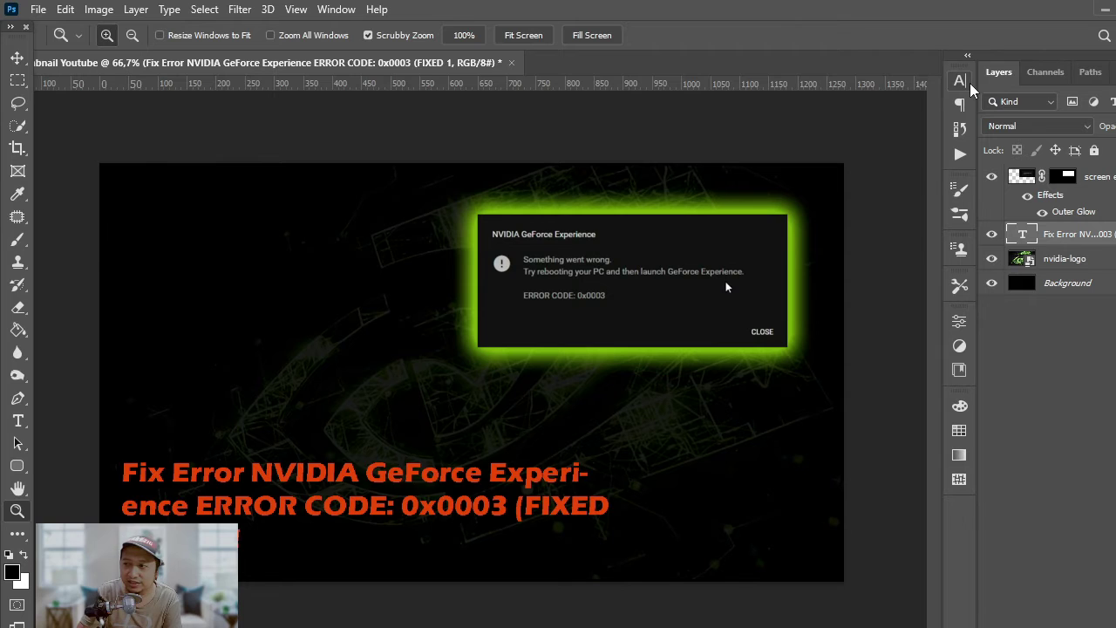
{"action": "left_click", "coordinate": [959, 80]}
{"action": "left_click", "coordinate": [924, 181]}
{"action": "mouse_move", "coordinate": [922, 175]}
{"action": "left_mouse_down"}
{"action": "mouse_move", "coordinate": [944, 249]}
{"action": "mouse_move", "coordinate": [938, 190]}
{"action": "left_mouse_up"}
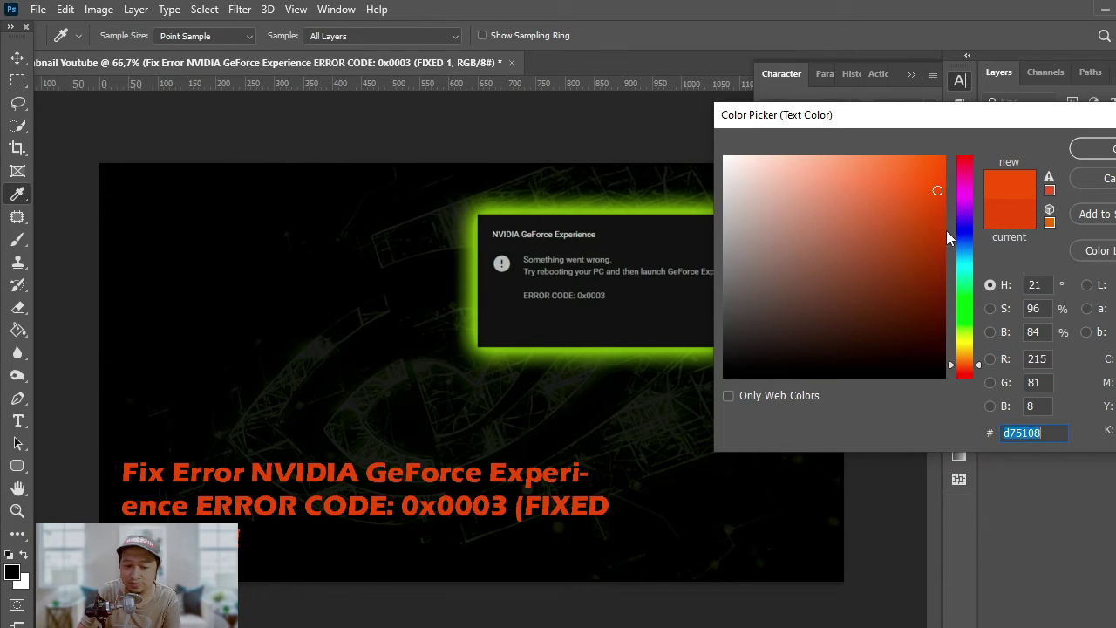
{"action": "left_click_drag", "start_coordinate": [970, 258], "coordinate": [968, 253]}
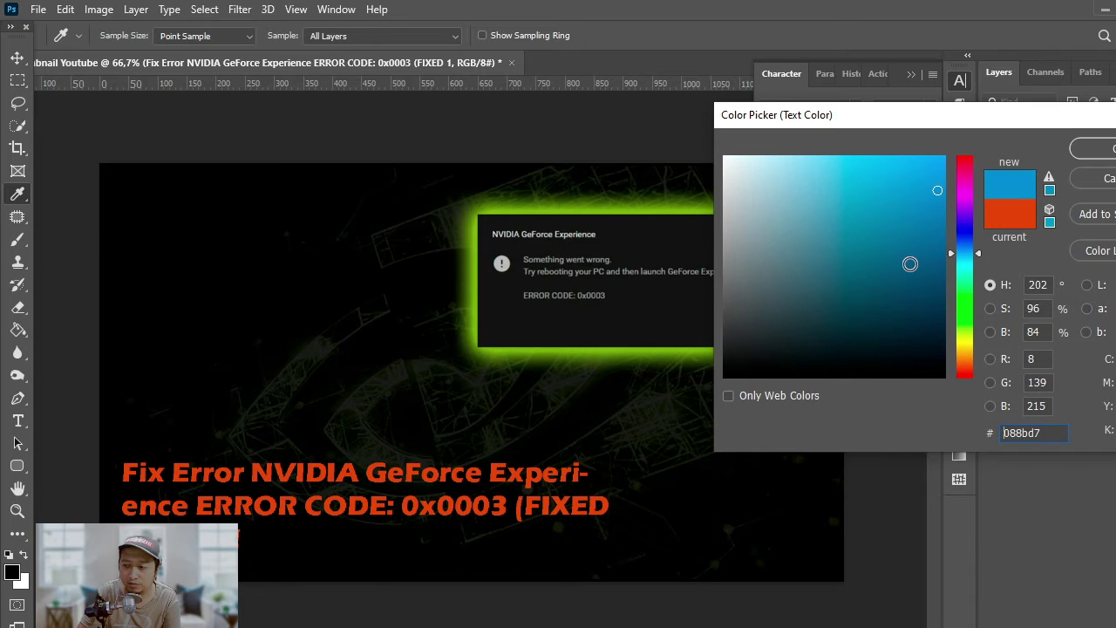
{"action": "left_click", "coordinate": [909, 263]}
{"action": "left_click", "coordinate": [1101, 178]}
{"action": "key", "text": "z"}
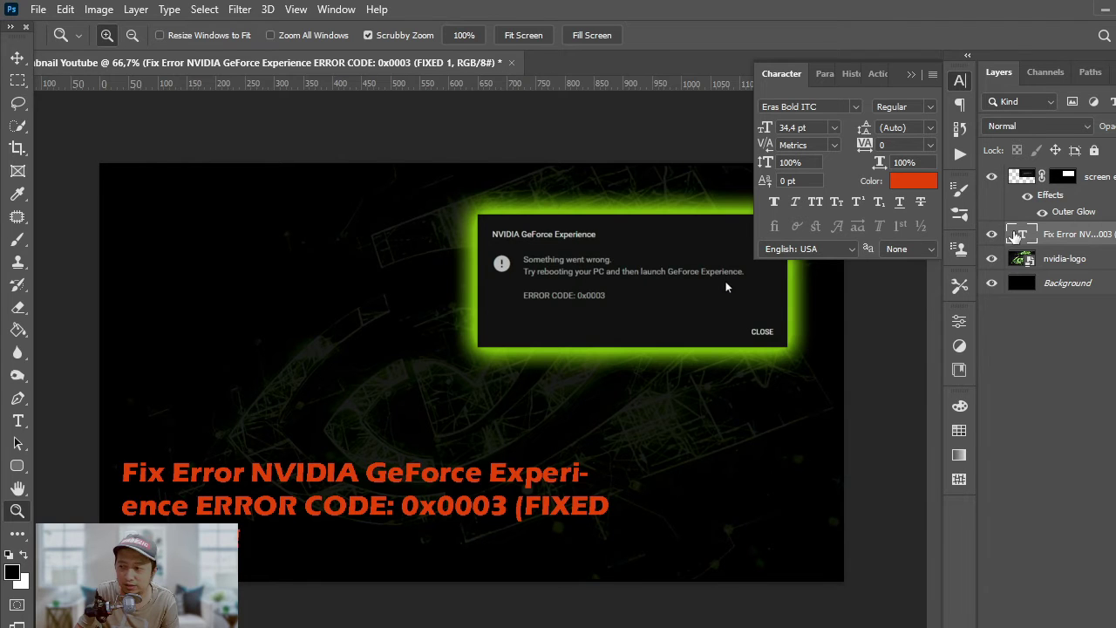
Move NVIDIA GeForce Experience onto its own line in the title text
{"action": "double_click", "coordinate": [384, 462]}
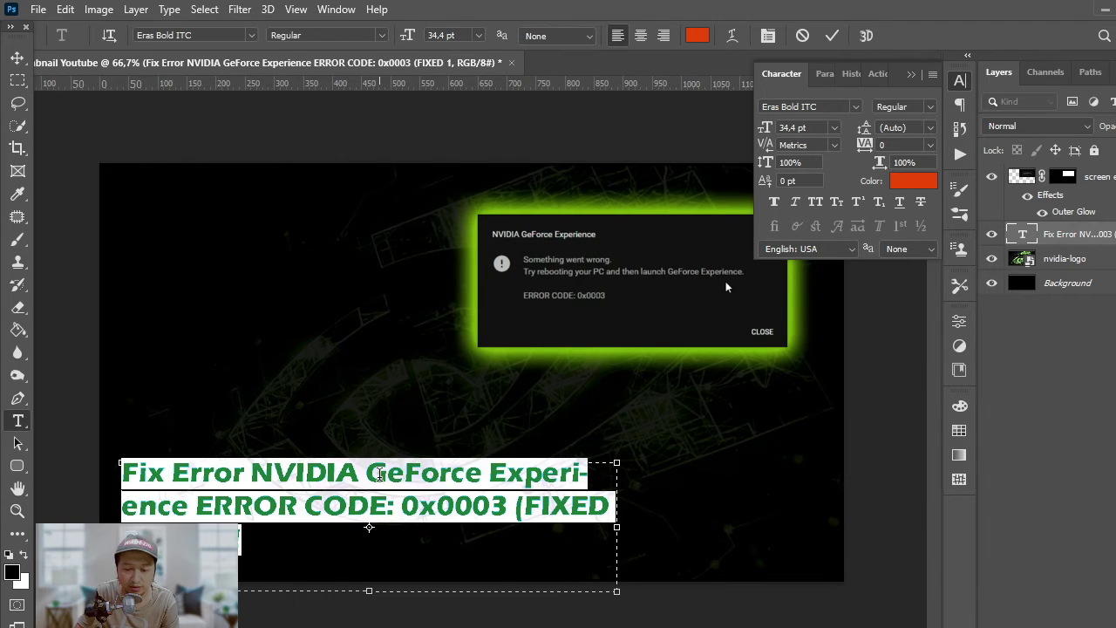
{"action": "left_click", "coordinate": [253, 472]}
{"action": "key", "text": "Return"}
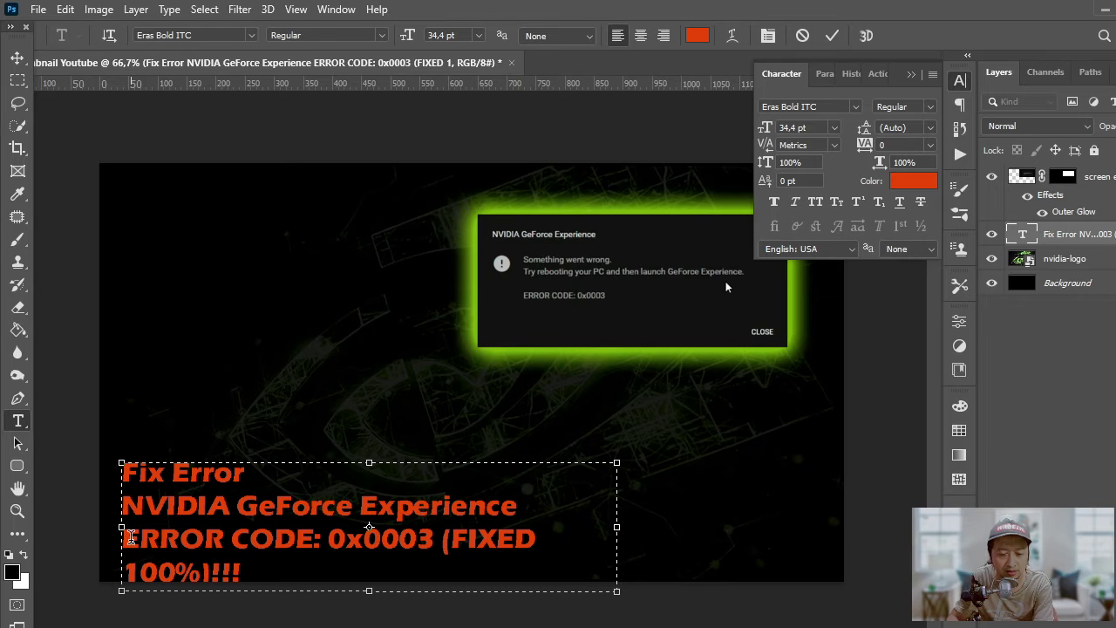
Cut the ERROR CODE: 0x0003 (FIXED 100%)!!! lines out of the title and commit
{"action": "left_click_drag", "start_coordinate": [131, 538], "coordinate": [225, 538]}
{"action": "left_click", "coordinate": [133, 534]}
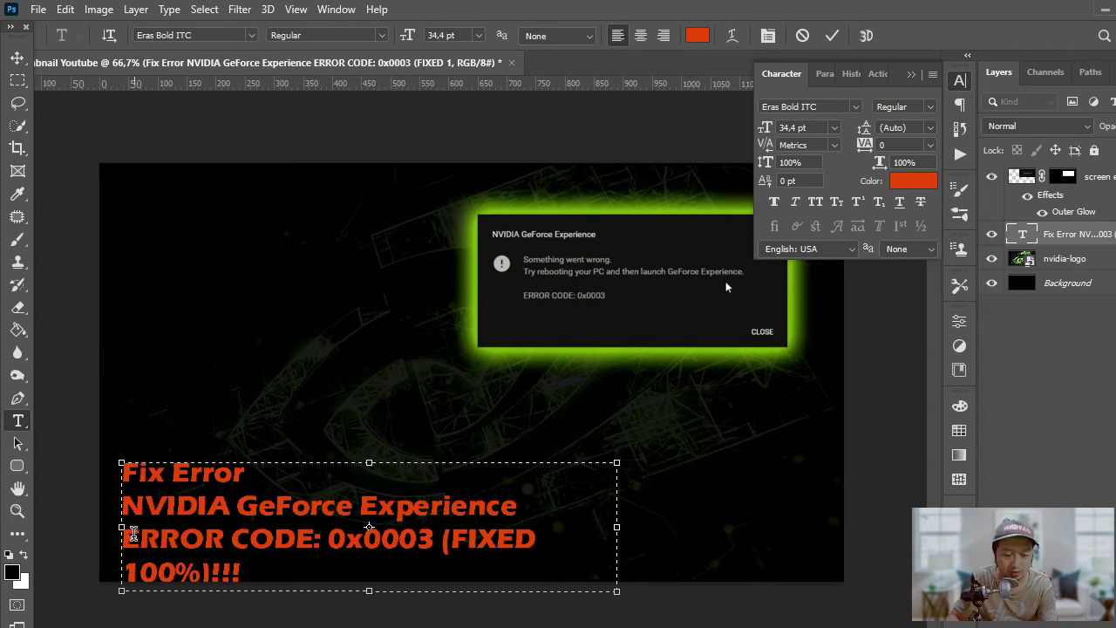
{"action": "left_click_drag", "start_coordinate": [128, 538], "coordinate": [244, 576]}
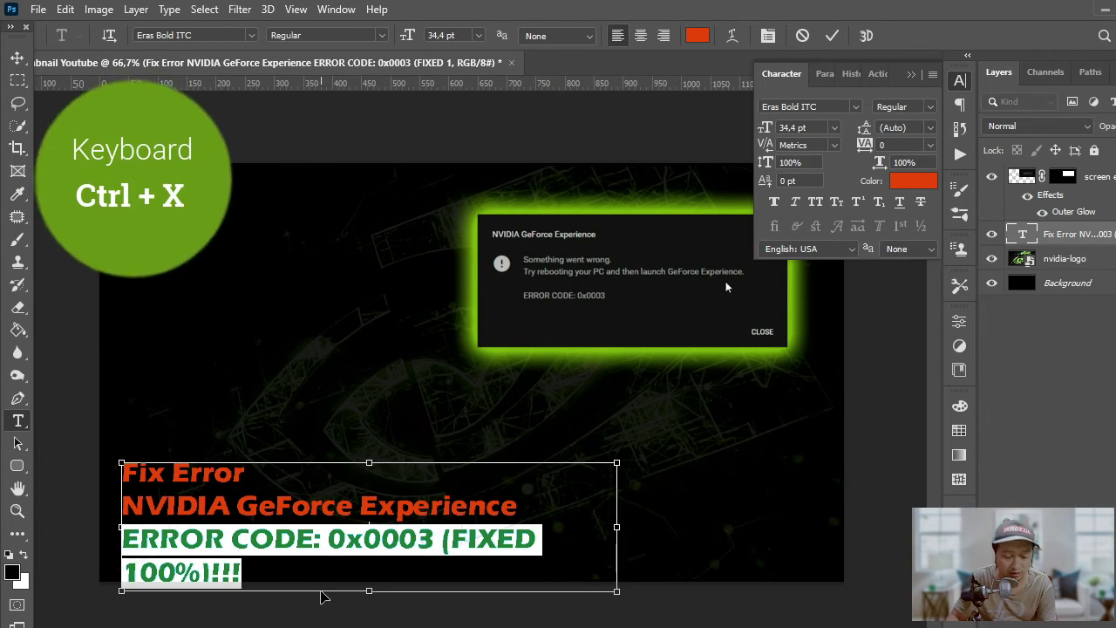
{"action": "key", "text": "ctrl+x"}
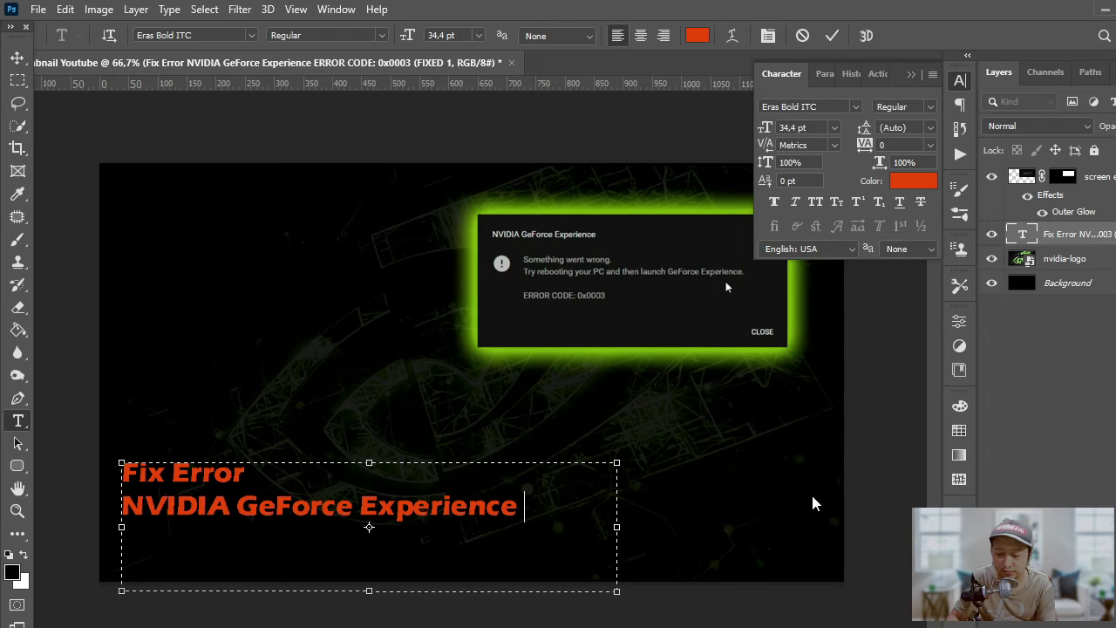
{"action": "key", "text": "ctrl+Return"}
Paste the ERROR CODE: 0x0003 (FIXED 100%)!!! text into a new single-line text box
{"action": "key", "text": "z"}
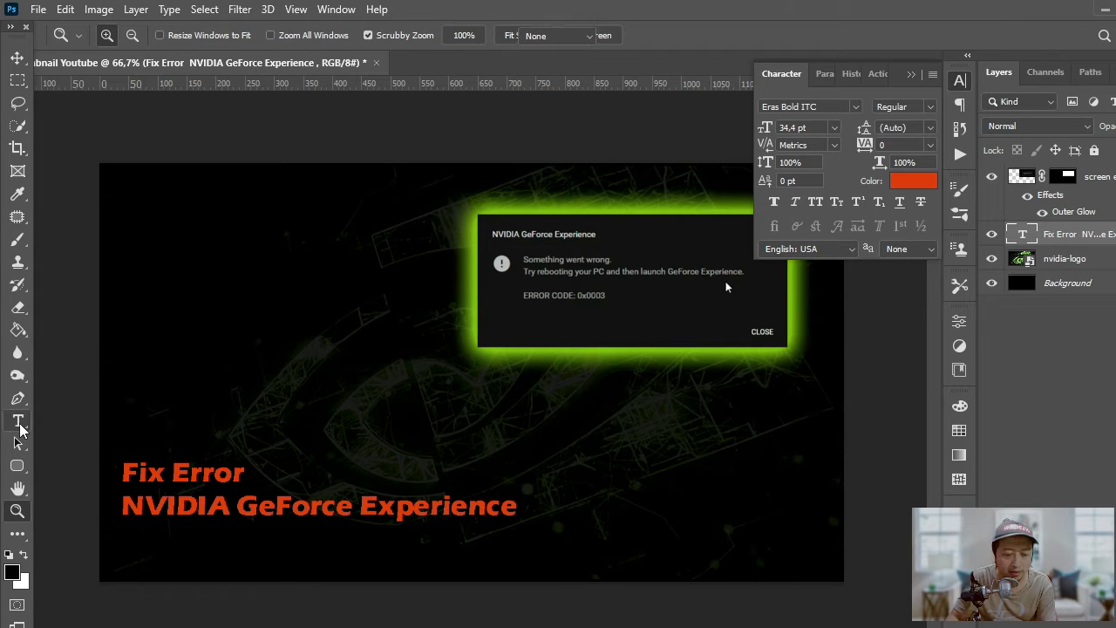
{"action": "left_click", "coordinate": [18, 420]}
{"action": "mouse_move", "coordinate": [488, 420]}
{"action": "left_mouse_down"}
{"action": "mouse_move", "coordinate": [587, 443]}
{"action": "mouse_move", "coordinate": [769, 515]}
{"action": "left_mouse_up"}
{"action": "key", "text": "ctrl+v"}
{"action": "left_click_drag", "start_coordinate": [783, 455], "coordinate": [814, 455]}
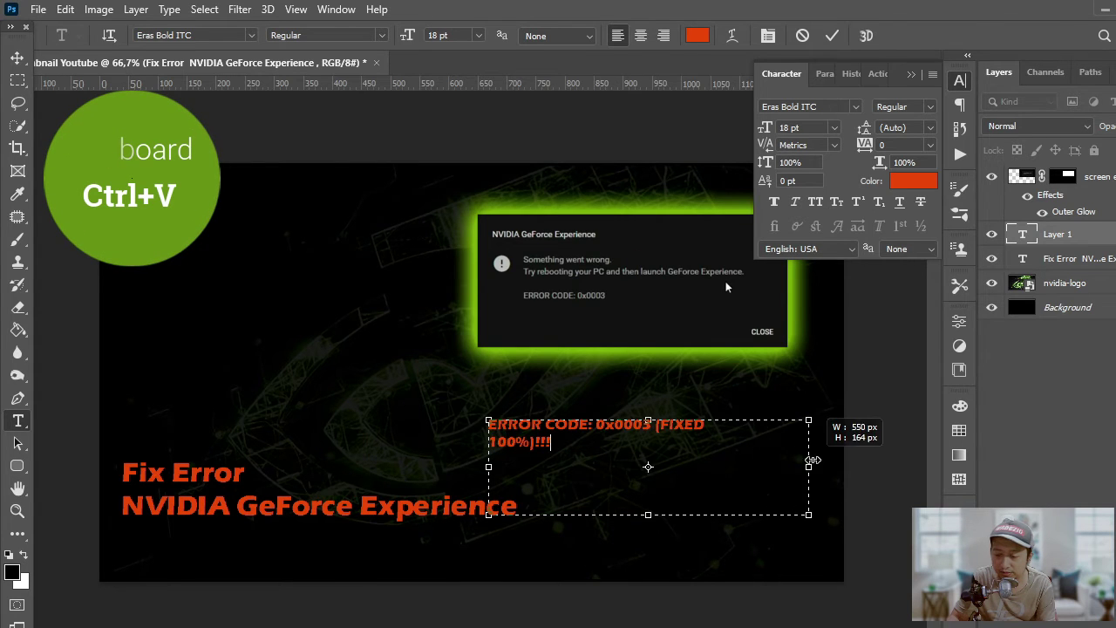
{"action": "left_click_drag", "start_coordinate": [648, 518], "coordinate": [644, 444]}
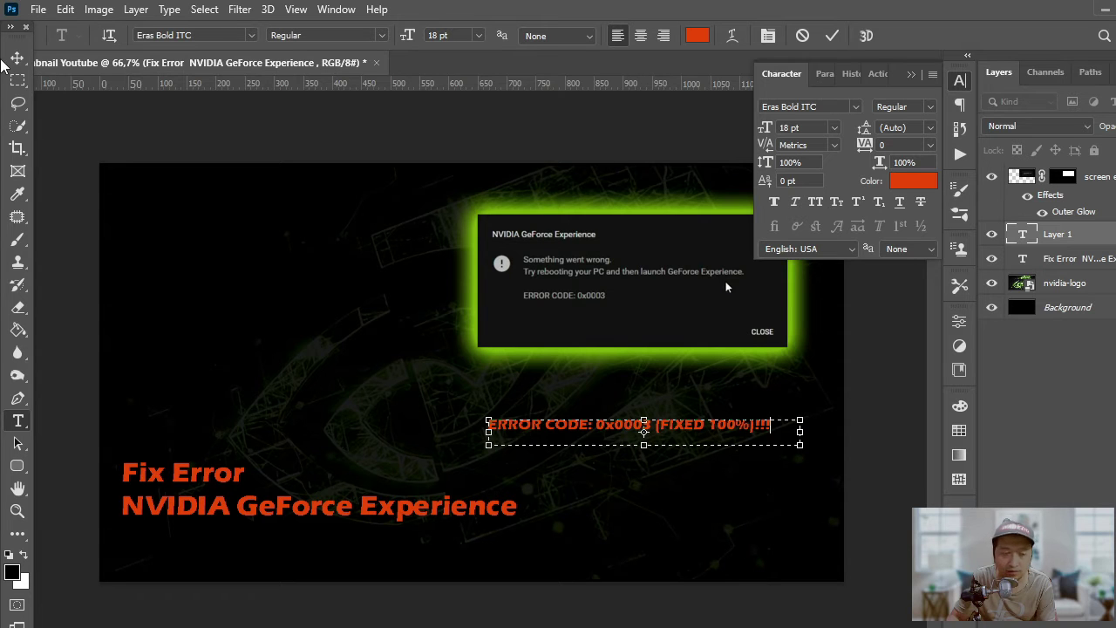
Scale the ERROR CODE text layer wider, to about 25.69 pt
{"action": "left_click", "coordinate": [16, 59]}
{"action": "mouse_move", "coordinate": [489, 418]}
{"action": "left_mouse_down"}
{"action": "mouse_move", "coordinate": [404, 384]}
{"action": "mouse_move", "coordinate": [352, 403]}
{"action": "left_mouse_up"}
{"action": "key", "text": "Return"}
Place the ERROR CODE line under the title, left-aligned and enlarged to 26.31 pt
{"action": "left_click_drag", "start_coordinate": [670, 445], "coordinate": [443, 543]}
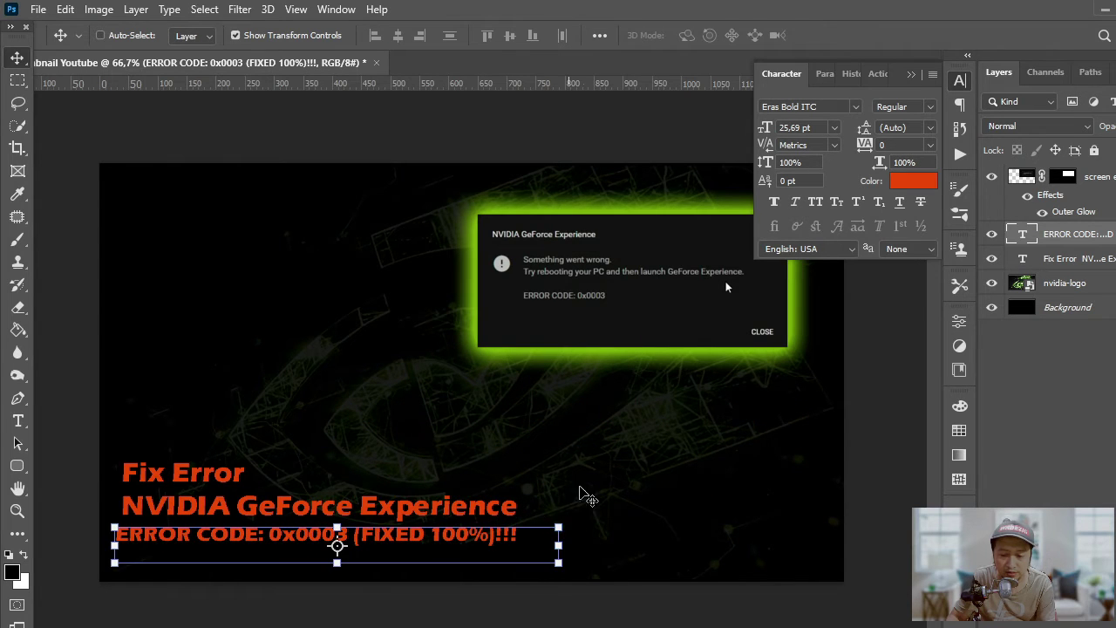
{"action": "left_click_drag", "start_coordinate": [557, 527], "coordinate": [569, 526]}
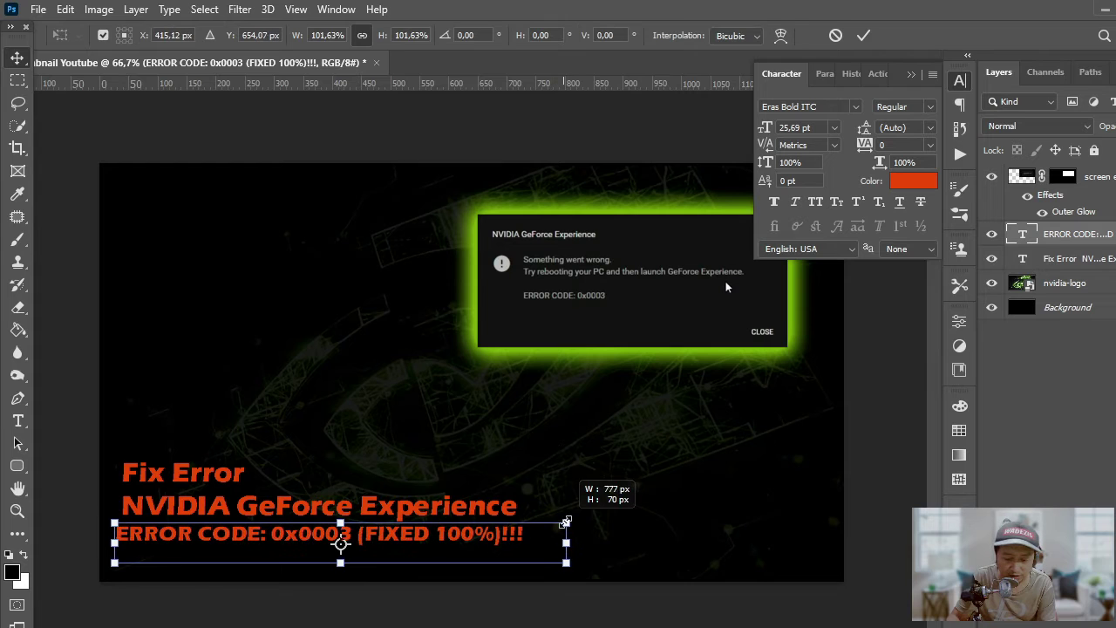
{"action": "left_click_drag", "start_coordinate": [466, 548], "coordinate": [471, 552]}
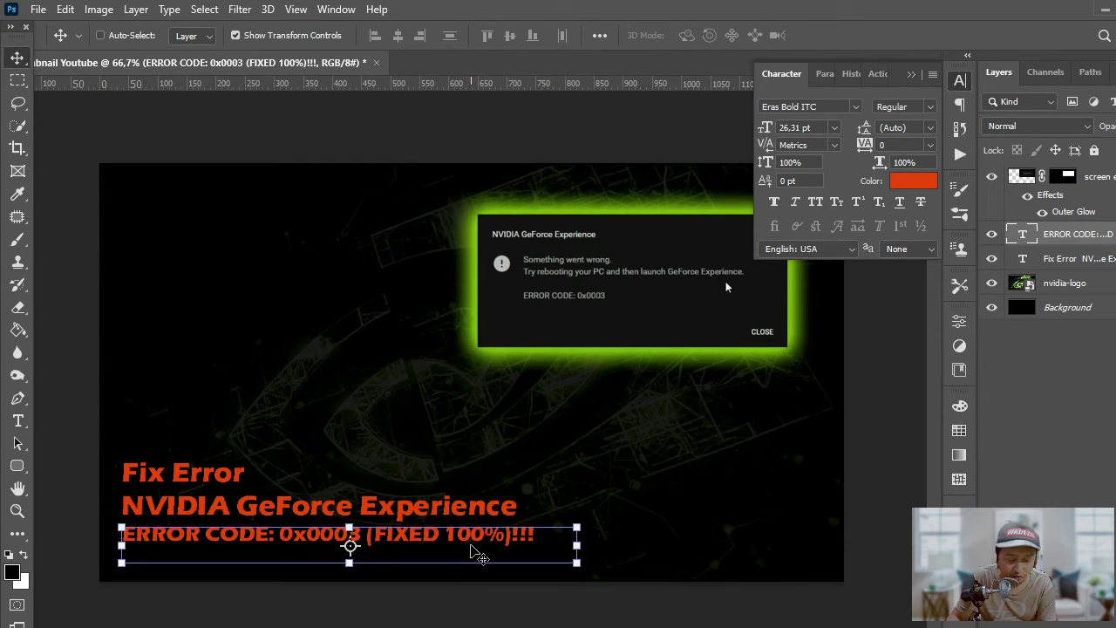
{"action": "key", "text": "b"}
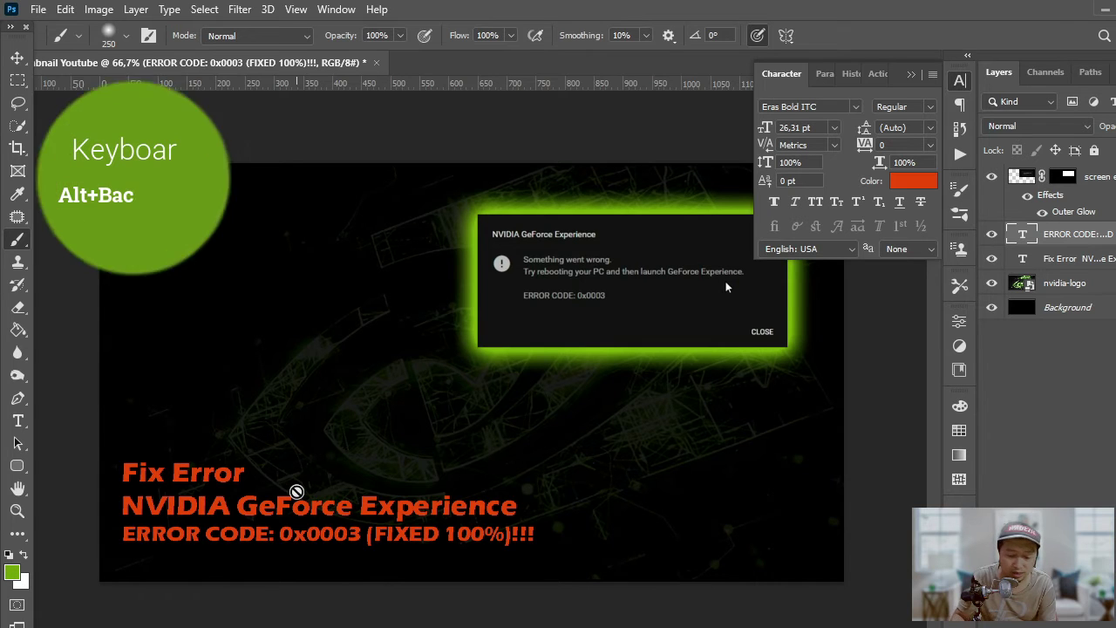
Fill the ERROR CODE line green and scale both text layers together to about 154%
{"action": "key", "text": "alt+BackSpace"}
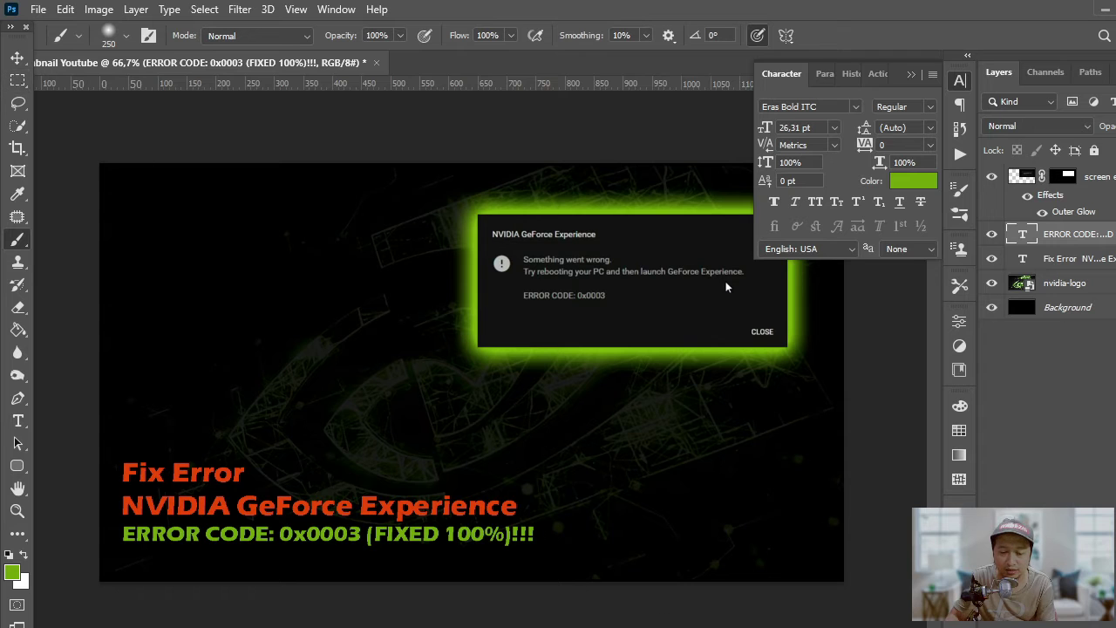
{"action": "left_click", "coordinate": [1085, 259], "text": "shift"}
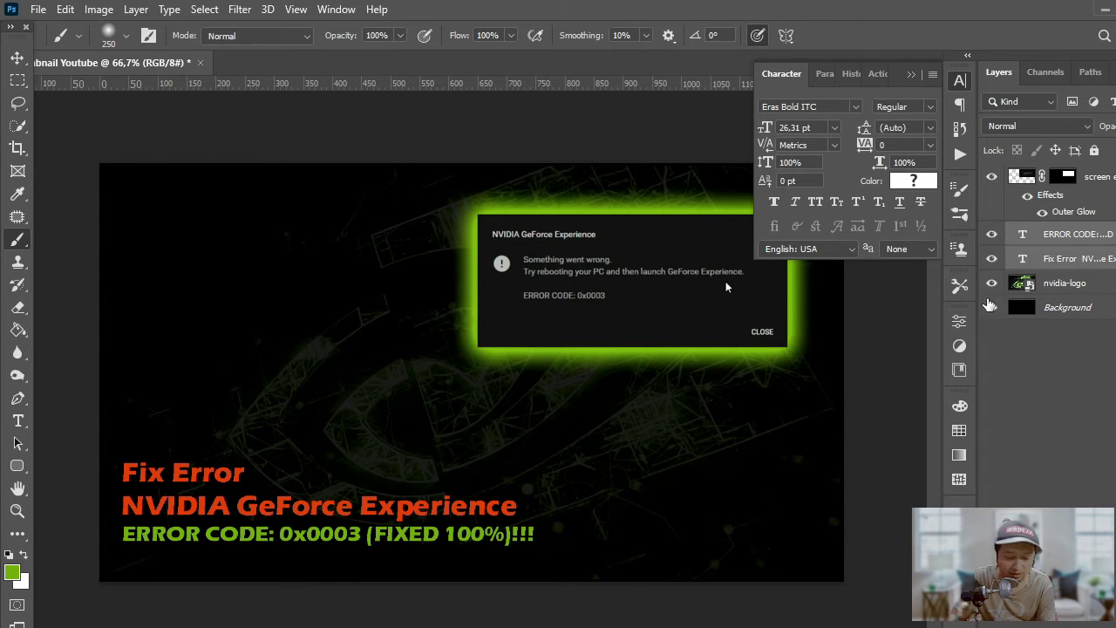
{"action": "key", "text": "v"}
{"action": "mouse_move", "coordinate": [618, 462]}
{"action": "left_mouse_down"}
{"action": "mouse_move", "coordinate": [703, 415]}
{"action": "mouse_move", "coordinate": [876, 370]}
{"action": "left_mouse_up"}
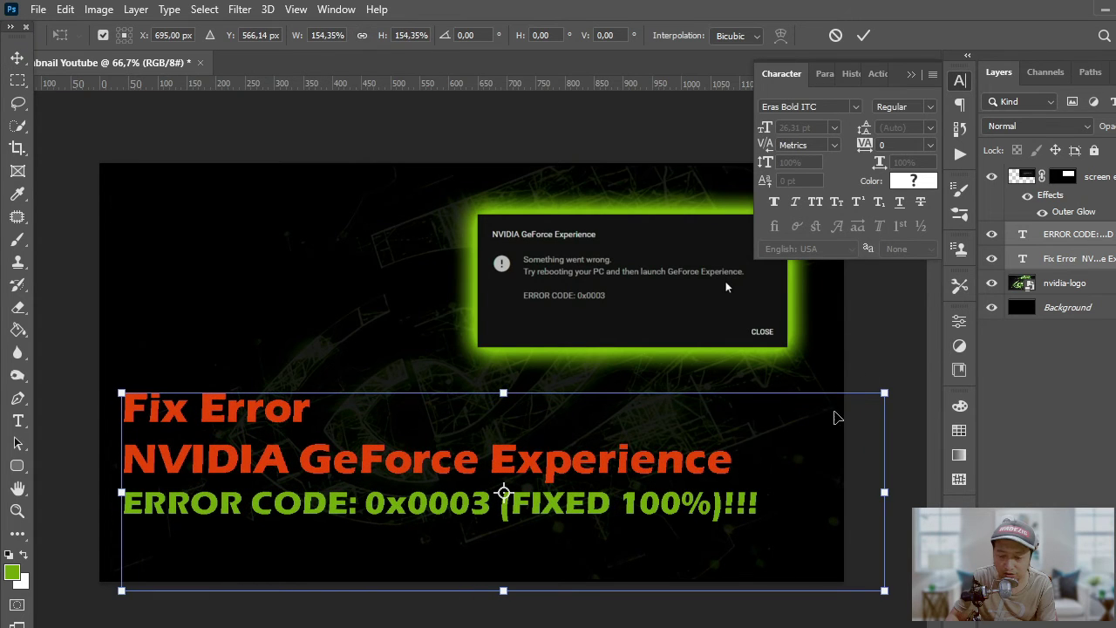
{"action": "key", "text": "Return"}
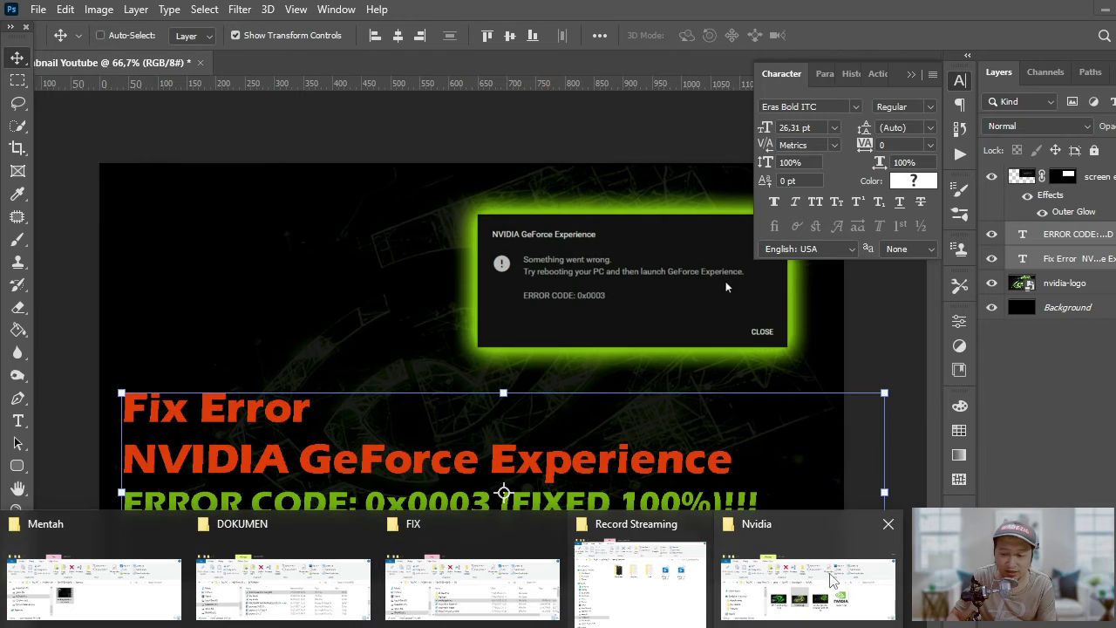
Place the nvidia-logo image in the top-left corner, scaled down to about 38%
{"action": "left_click", "coordinate": [837, 580]}
{"action": "left_click_drag", "start_coordinate": [954, 252], "coordinate": [319, 236]}
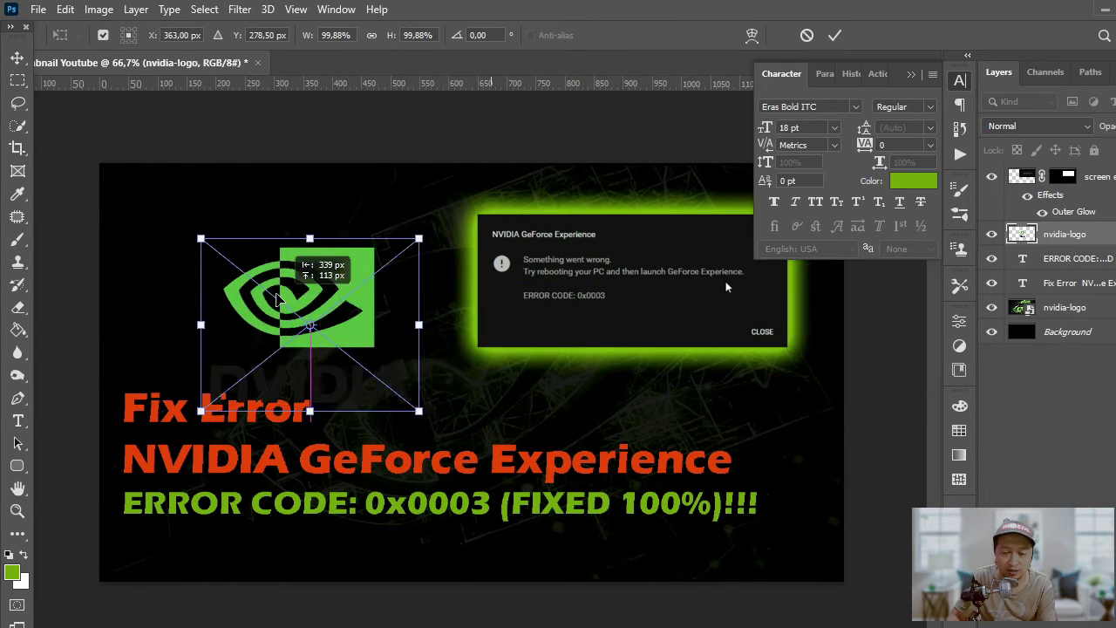
{"action": "left_click_drag", "start_coordinate": [493, 370], "coordinate": [242, 270]}
{"action": "left_click_drag", "start_coordinate": [335, 366], "coordinate": [189, 247]}
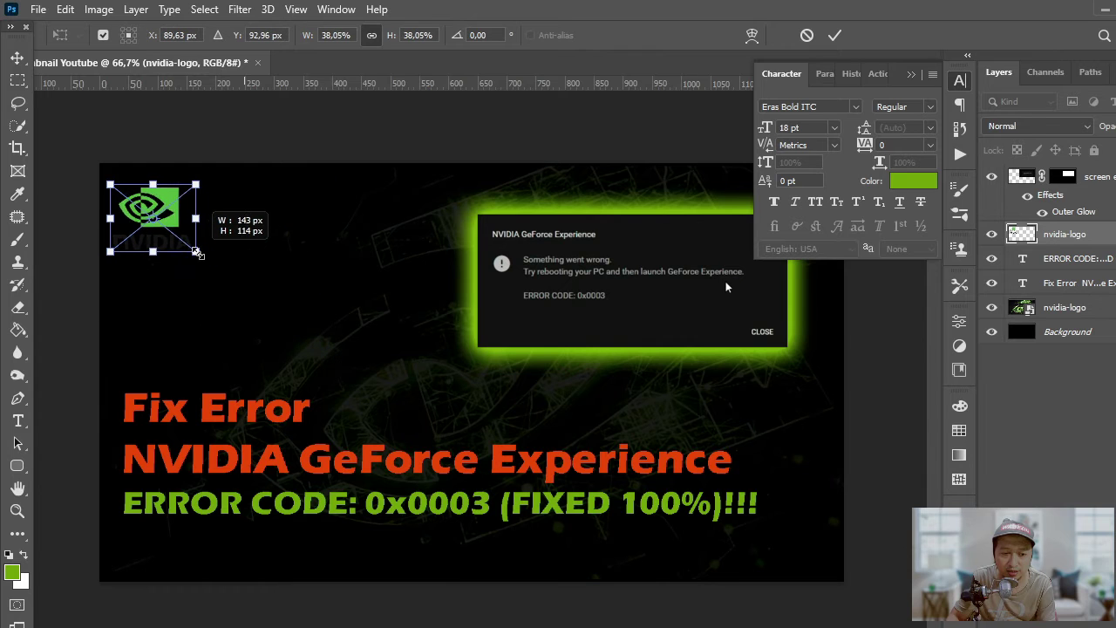
{"action": "key", "text": "Return"}
Zoom in on the logo and rasterize the nvidia-logo layer
{"action": "scroll", "coordinate": [168, 232], "scroll_direction": "up", "scroll_amount": 3}
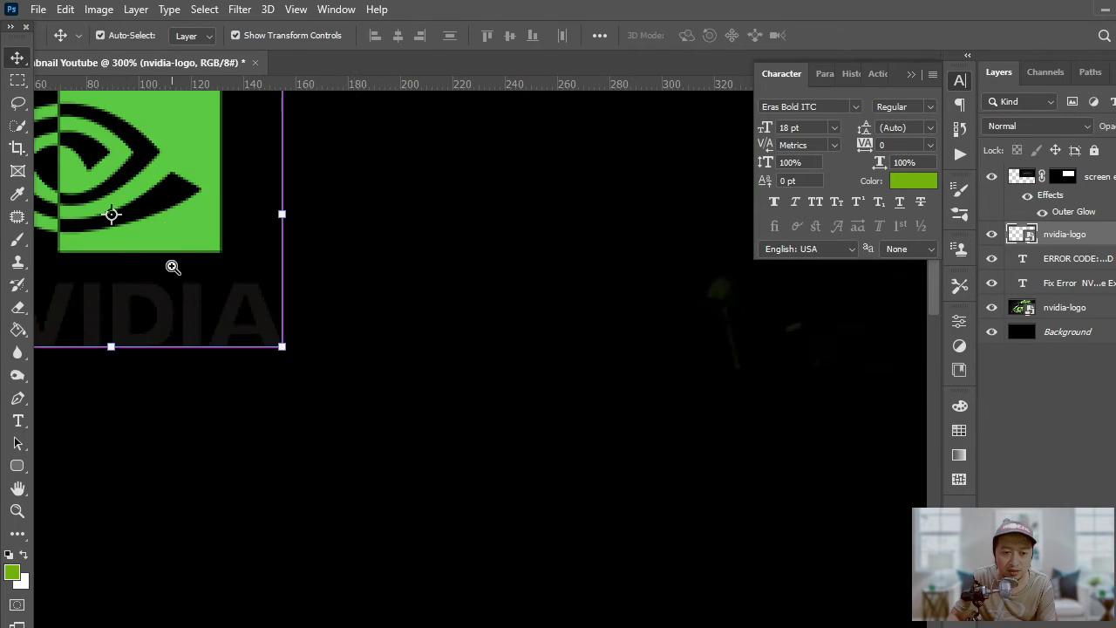
{"action": "left_click_drag", "start_coordinate": [172, 267], "coordinate": [553, 316]}
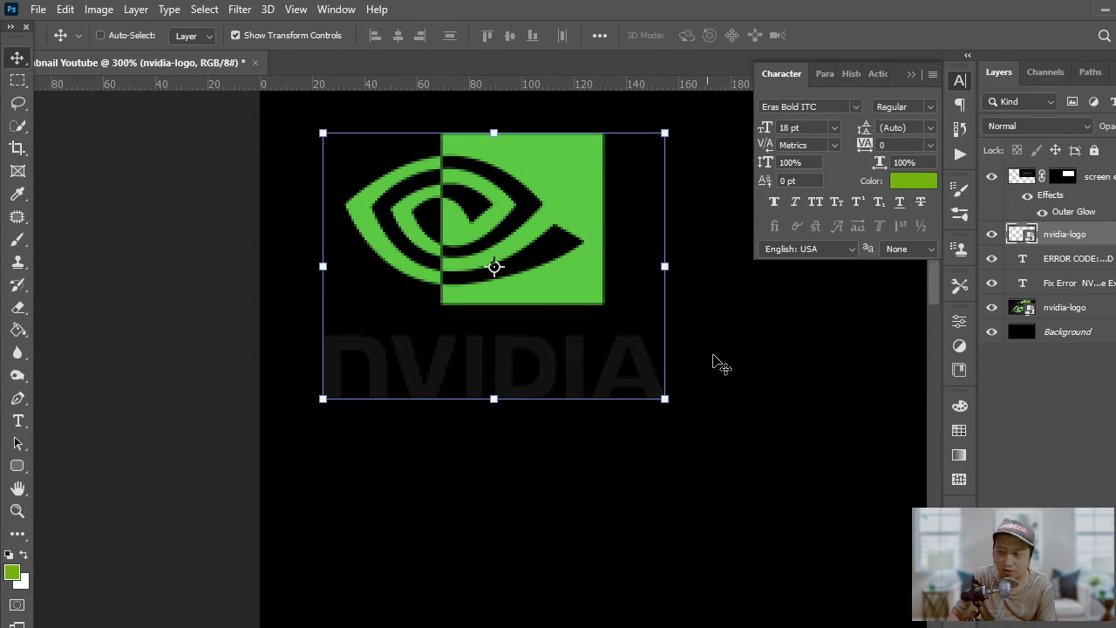
{"action": "right_click", "coordinate": [1113, 248]}
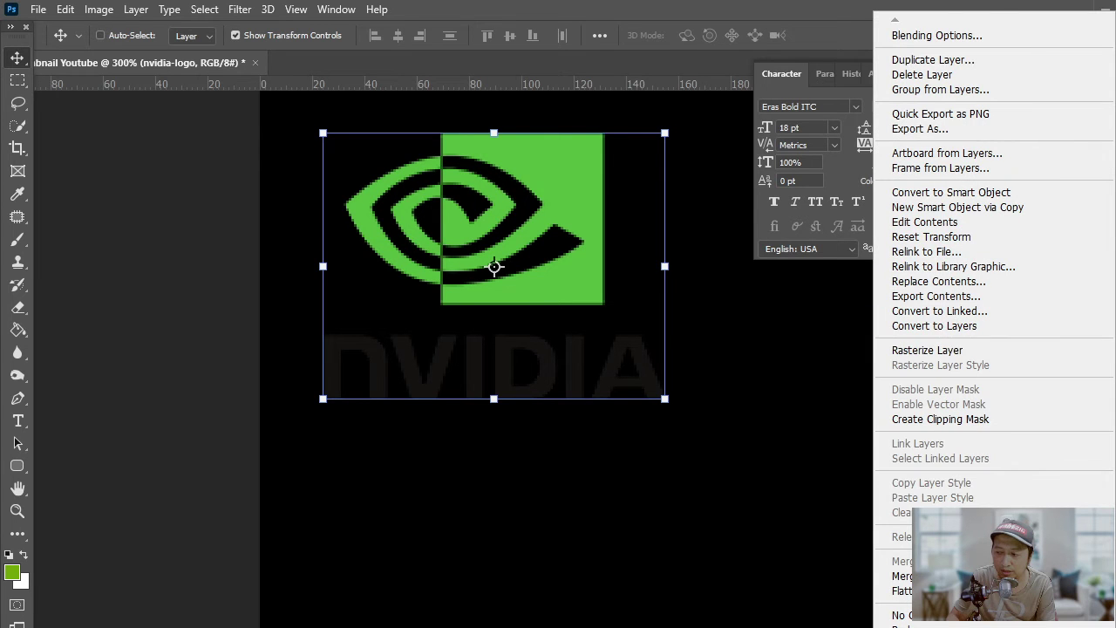
{"action": "key", "text": "Escape"}
{"action": "right_click", "coordinate": [1082, 249]}
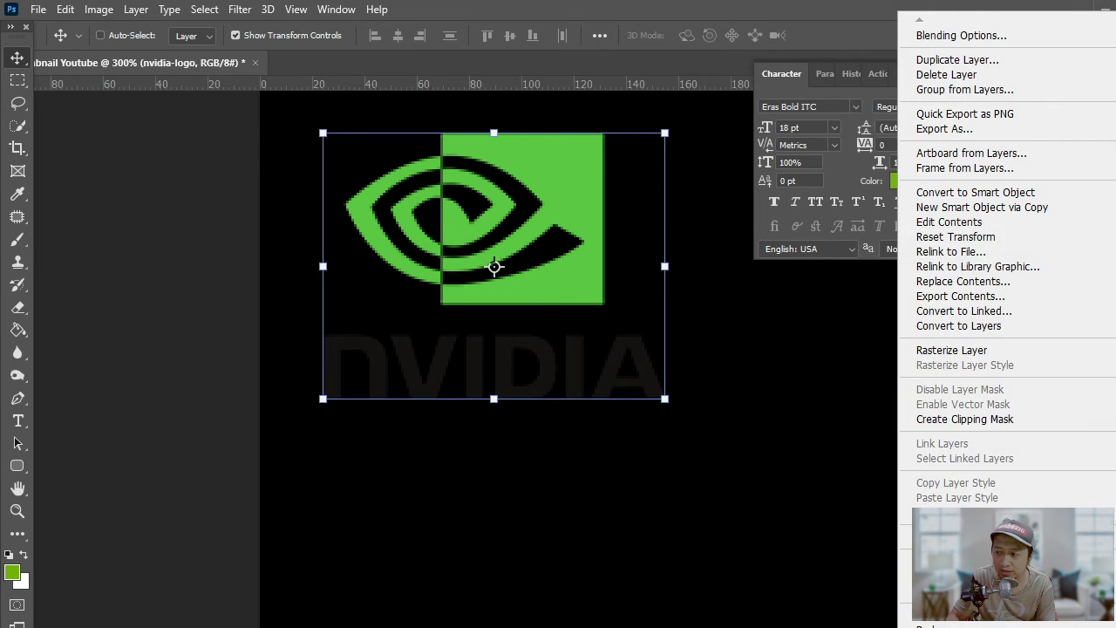
{"action": "left_click", "coordinate": [1025, 352]}
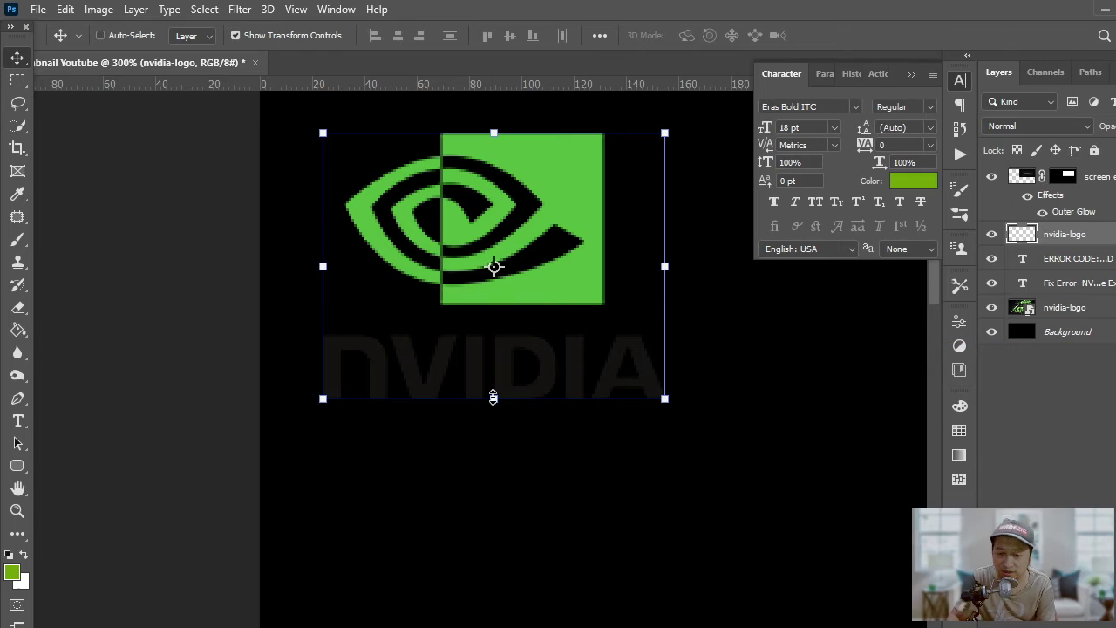
Fill a rectangular selection over the NVIDIA wordmark with white
{"action": "left_click", "coordinate": [16, 80]}
{"action": "key", "text": "m"}
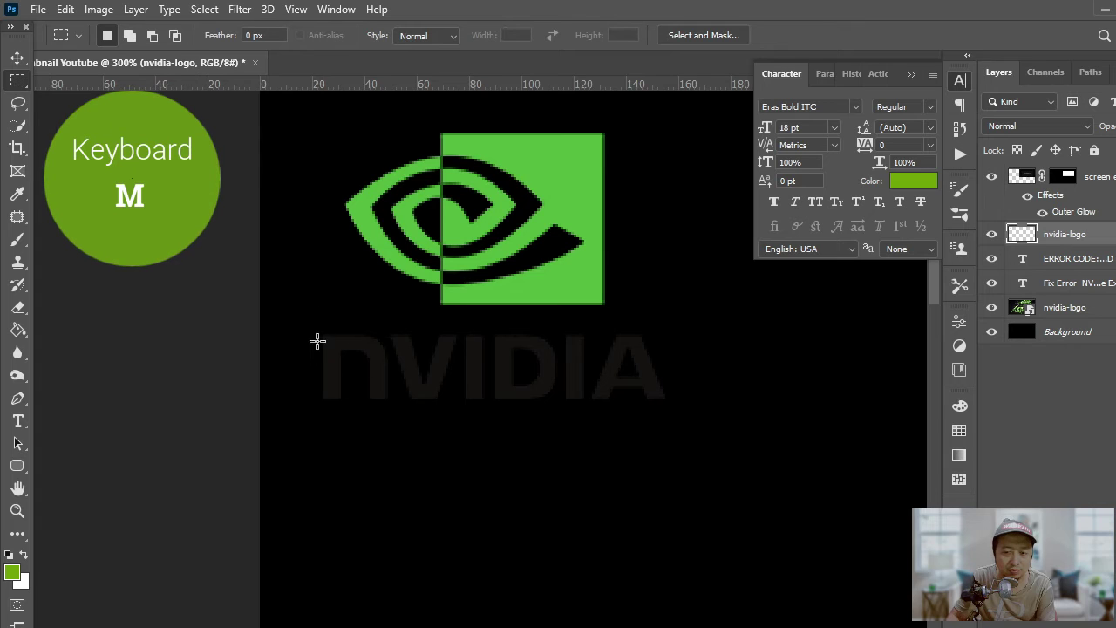
{"action": "left_click_drag", "start_coordinate": [298, 327], "coordinate": [711, 425]}
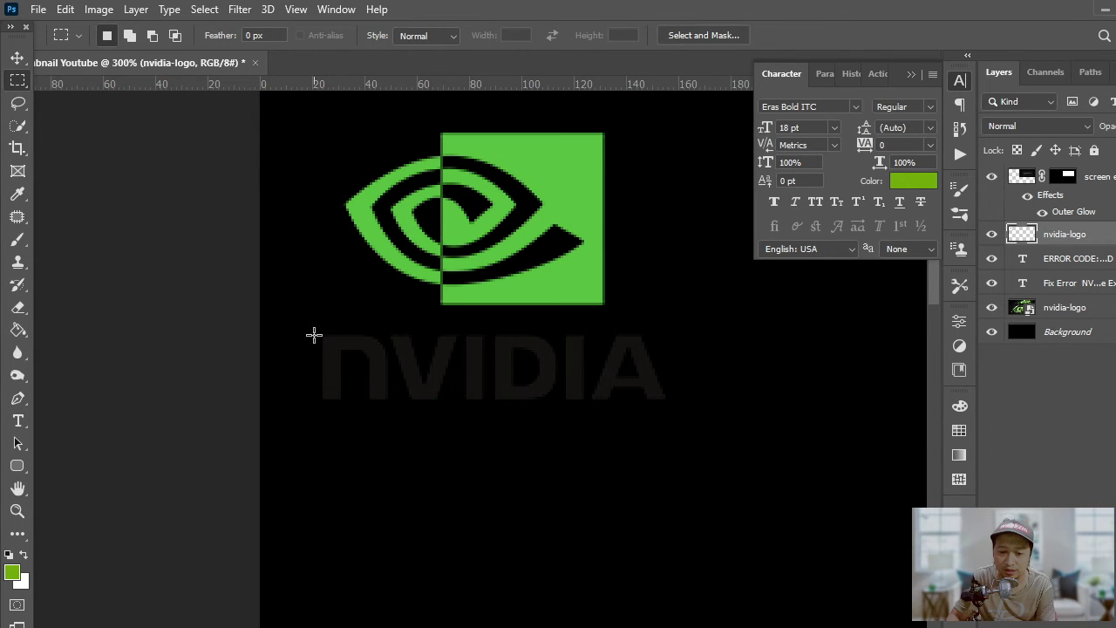
{"action": "left_click_drag", "start_coordinate": [305, 322], "coordinate": [711, 415]}
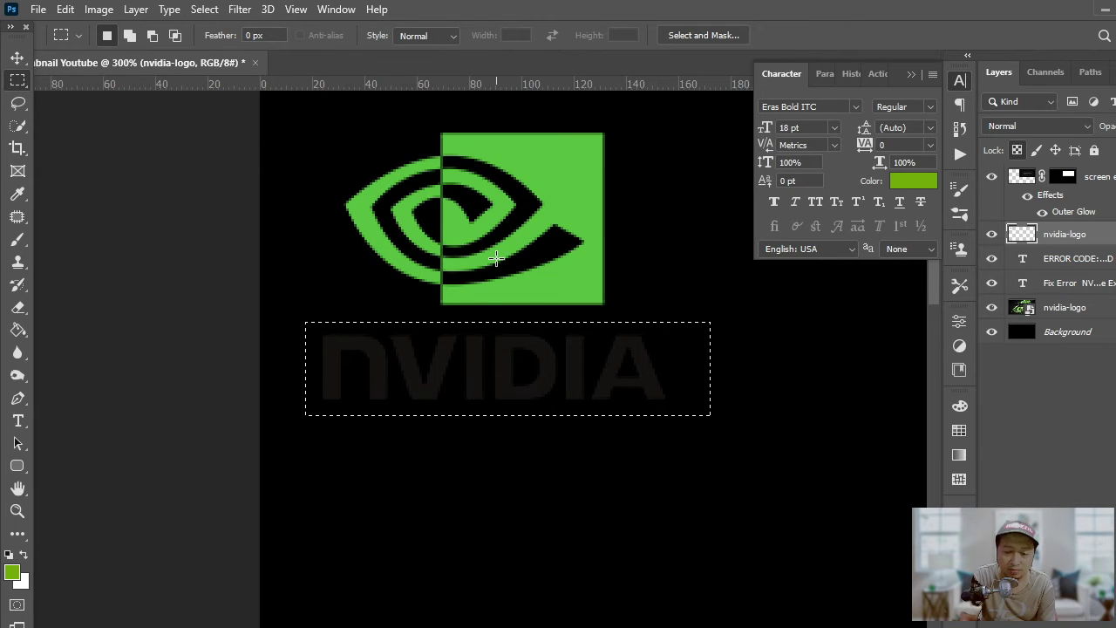
{"action": "key", "text": "ctrl+BackSpace"}
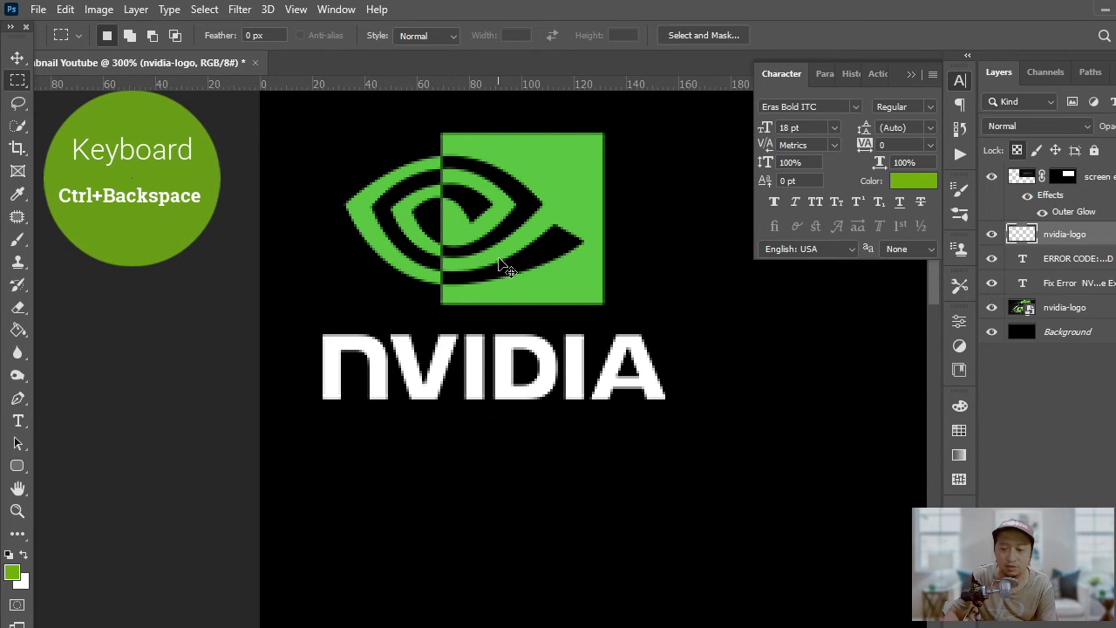
{"action": "scroll", "coordinate": [503, 266], "scroll_direction": "down", "scroll_amount": 6}
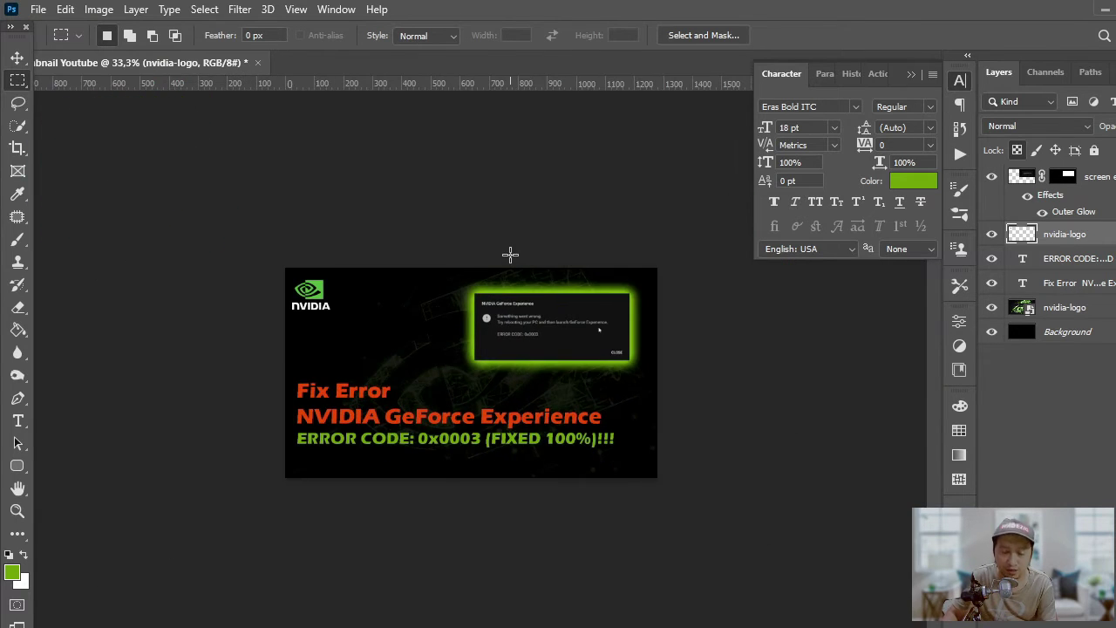
{"action": "scroll", "coordinate": [427, 399], "scroll_direction": "up", "scroll_amount": 1}
Nudge the NVIDIA logo slightly down and to the right
{"action": "key", "text": "v"}
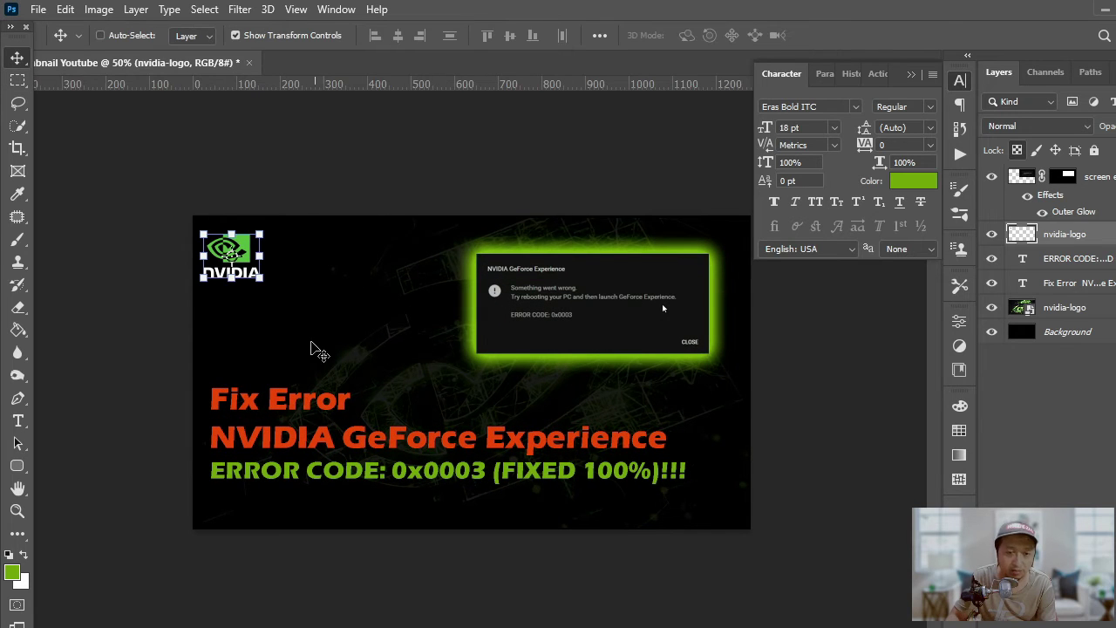
{"action": "mouse_move", "coordinate": [269, 318]}
{"action": "left_mouse_down"}
{"action": "mouse_move", "coordinate": [275, 305]}
{"action": "mouse_move", "coordinate": [417, 373]}
{"action": "mouse_move", "coordinate": [723, 453]}
{"action": "mouse_move", "coordinate": [287, 322]}
{"action": "mouse_move", "coordinate": [295, 329]}
{"action": "left_mouse_up"}
{"action": "left_click", "coordinate": [628, 360], "text": "ctrl"}
Shift the error screenshot up and right toward the top-right corner
{"action": "left_click_drag", "start_coordinate": [628, 359], "coordinate": [642, 325]}
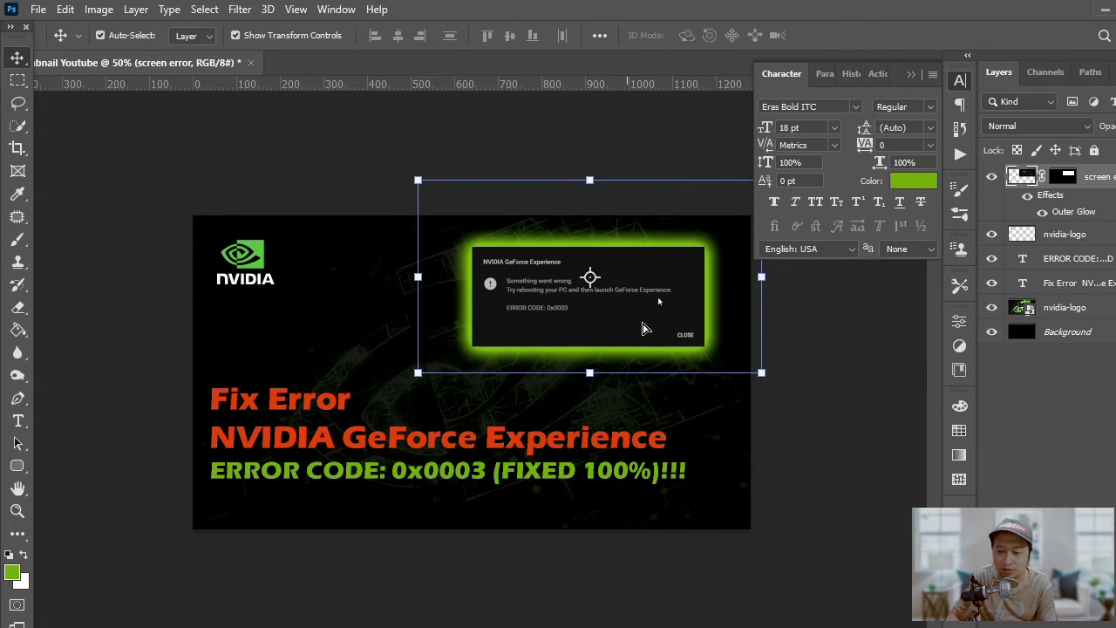
{"action": "left_click", "coordinate": [511, 113], "text": "ctrl"}
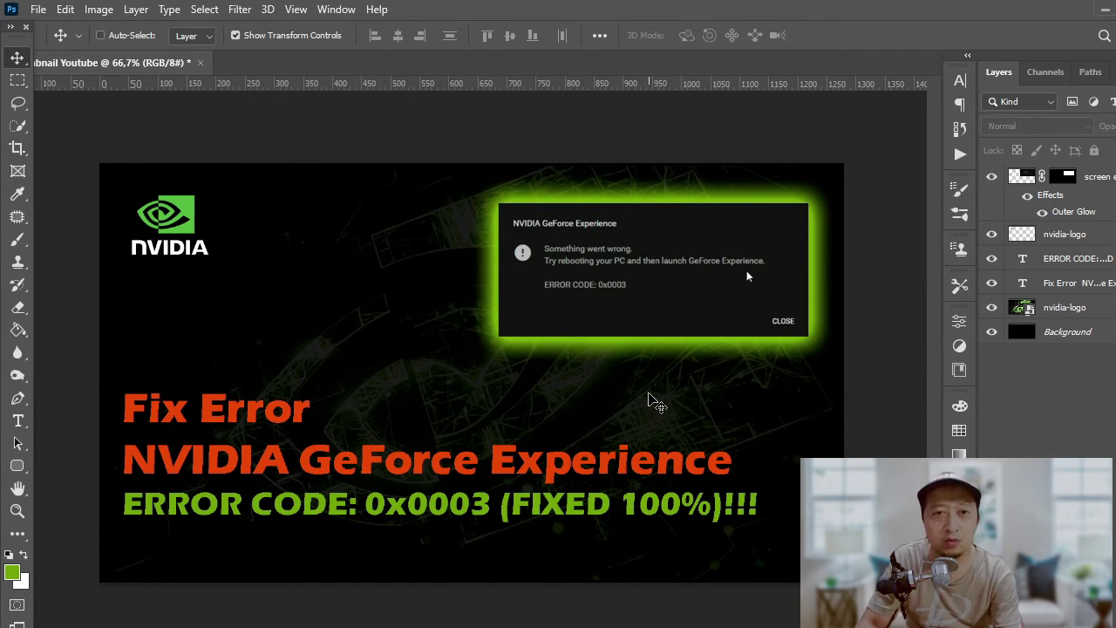
{"action": "key", "text": "ctrl"}
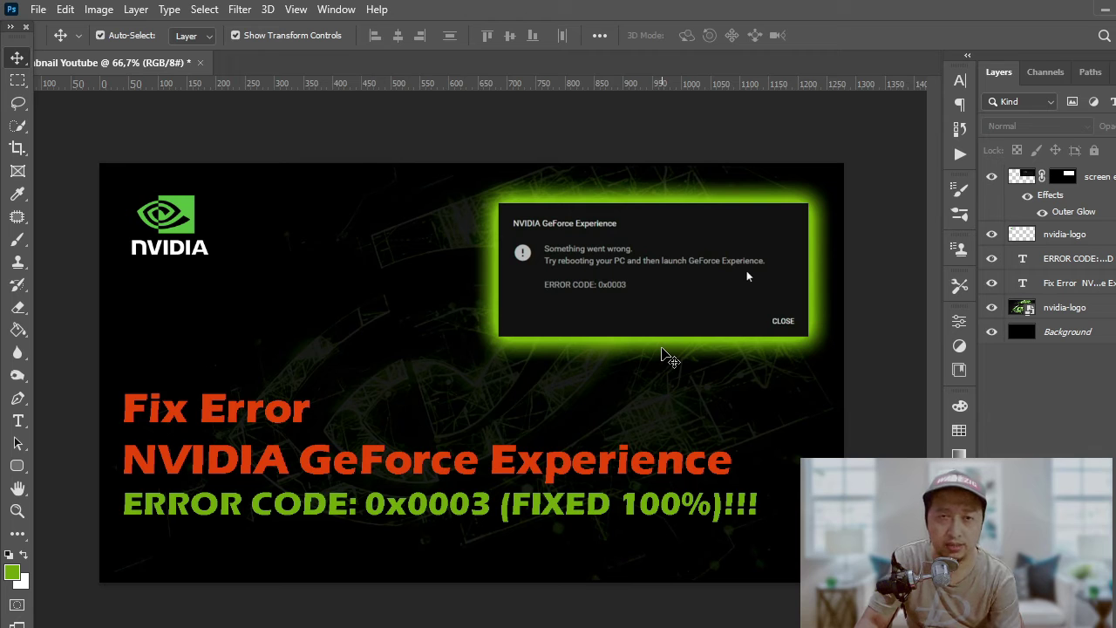
{"action": "key", "text": "ctrl+shift+s"}
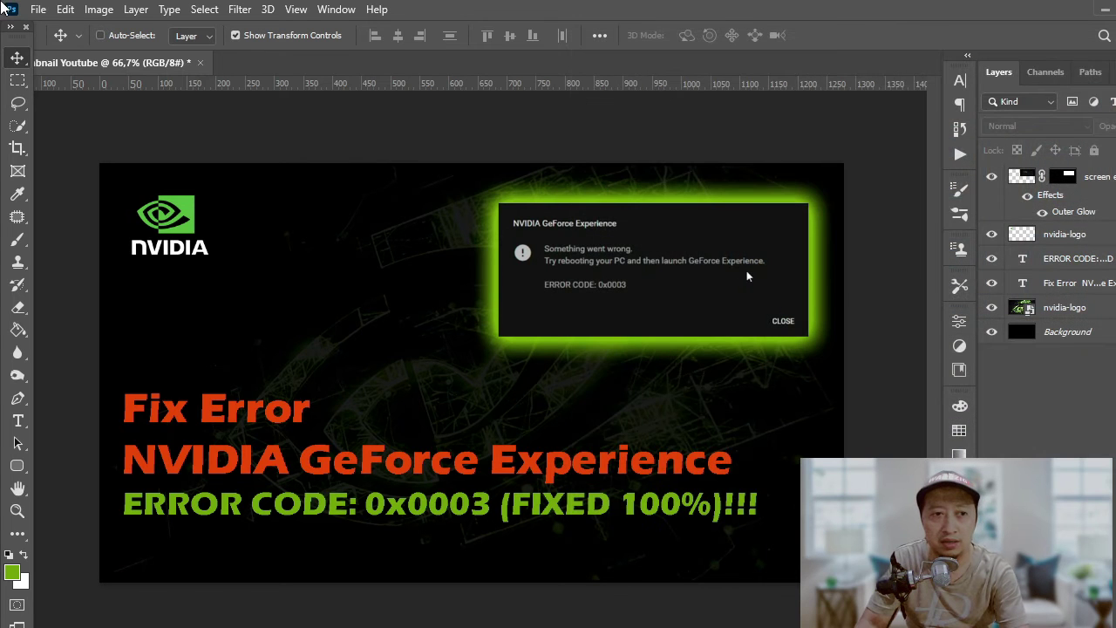
Save the design as the PSD file 'Nvidia Fix Error' in the Thumb folder
{"action": "left_click", "coordinate": [38, 9]}
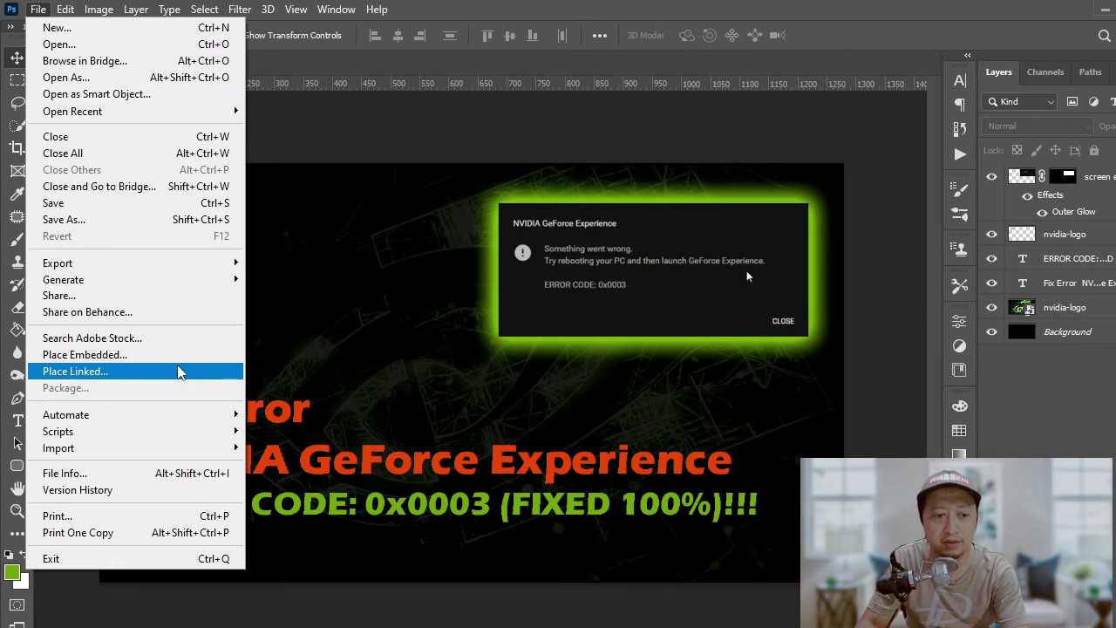
{"action": "left_click", "coordinate": [127, 204]}
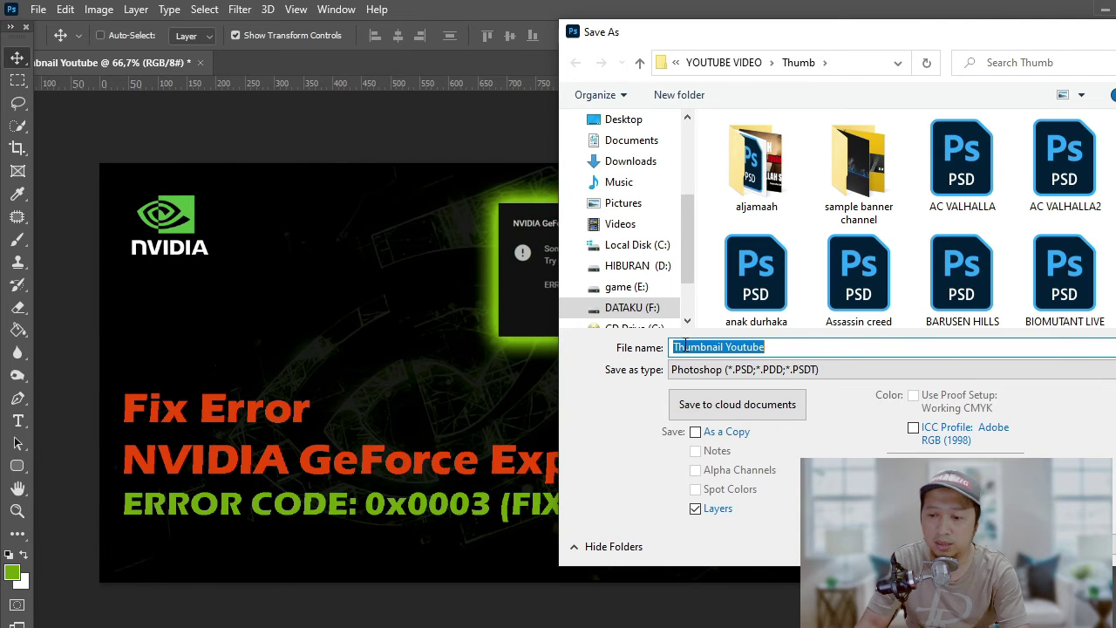
{"action": "left_click", "coordinate": [784, 347]}
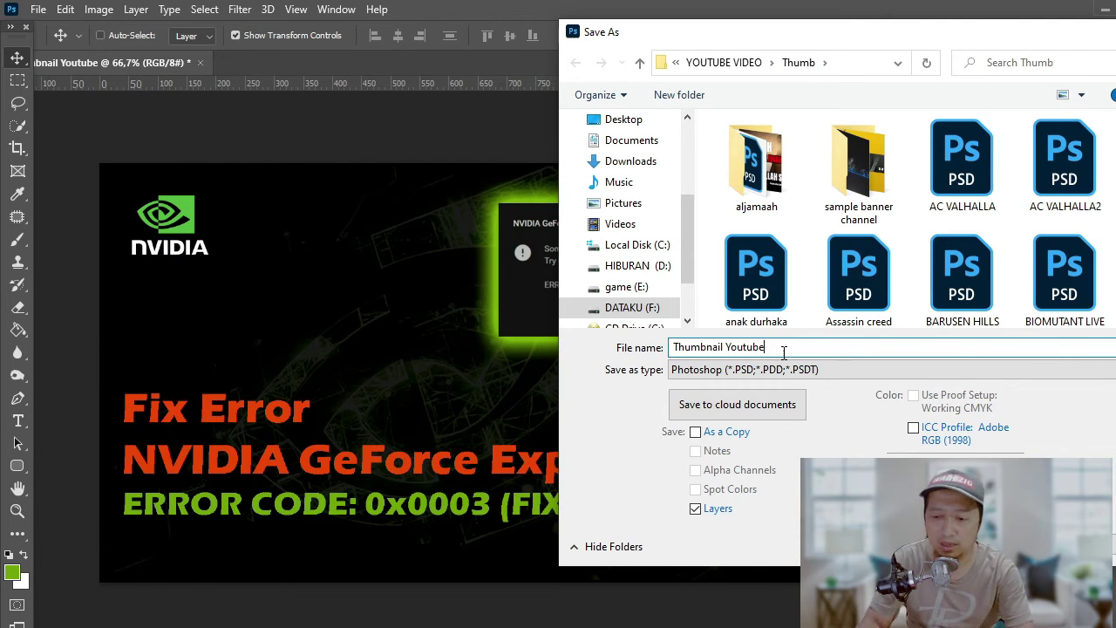
{"action": "double_click", "coordinate": [784, 346]}
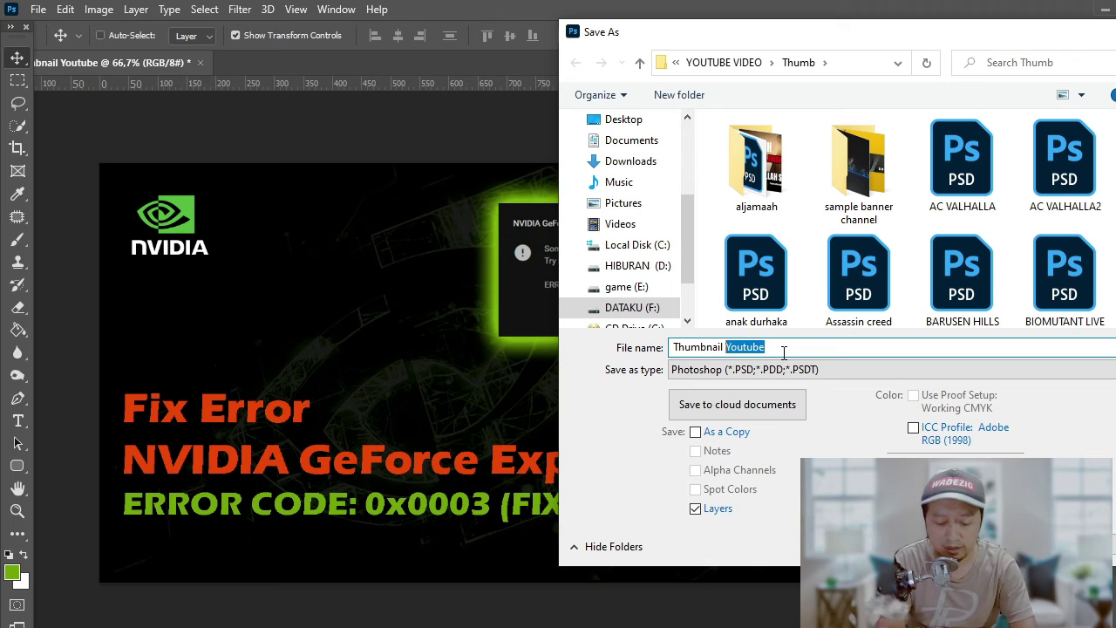
{"action": "key", "text": "ctrl+a"}
{"action": "type", "text": "Nv"}
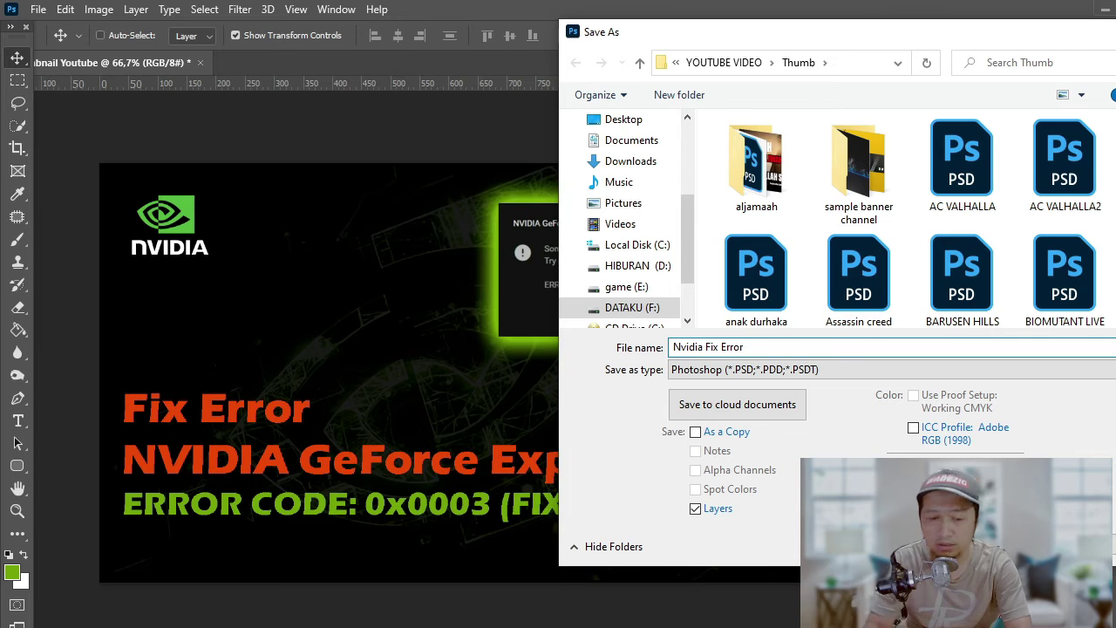
{"action": "key", "text": "Return"}
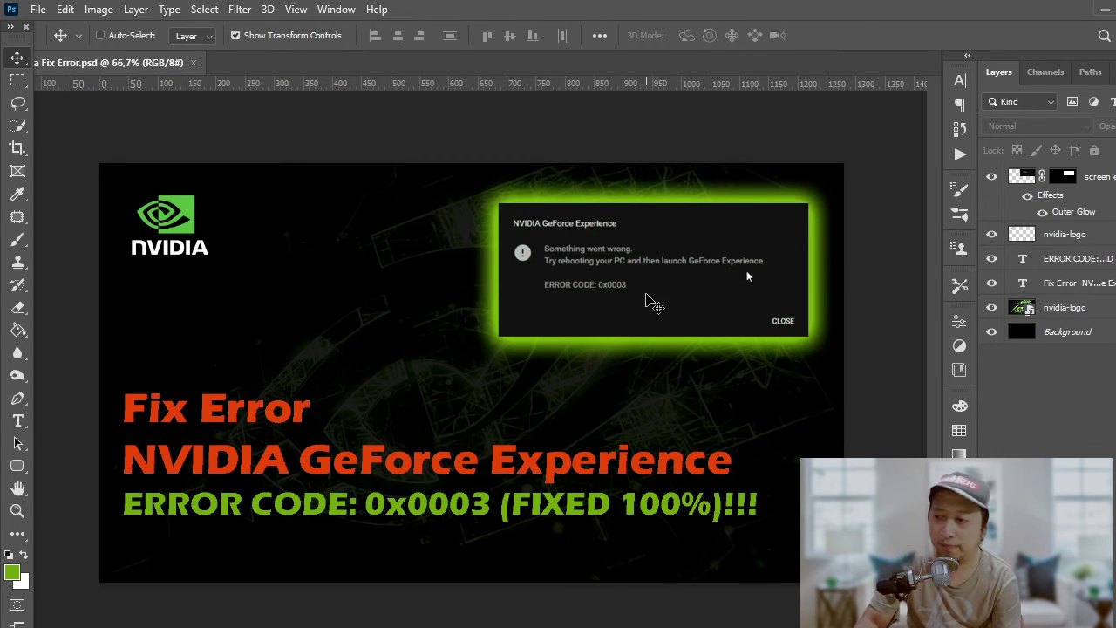
Save a JPEG copy named 'Nvidia Fix Error' at Maximum quality 12
{"action": "left_click", "coordinate": [35, 10]}
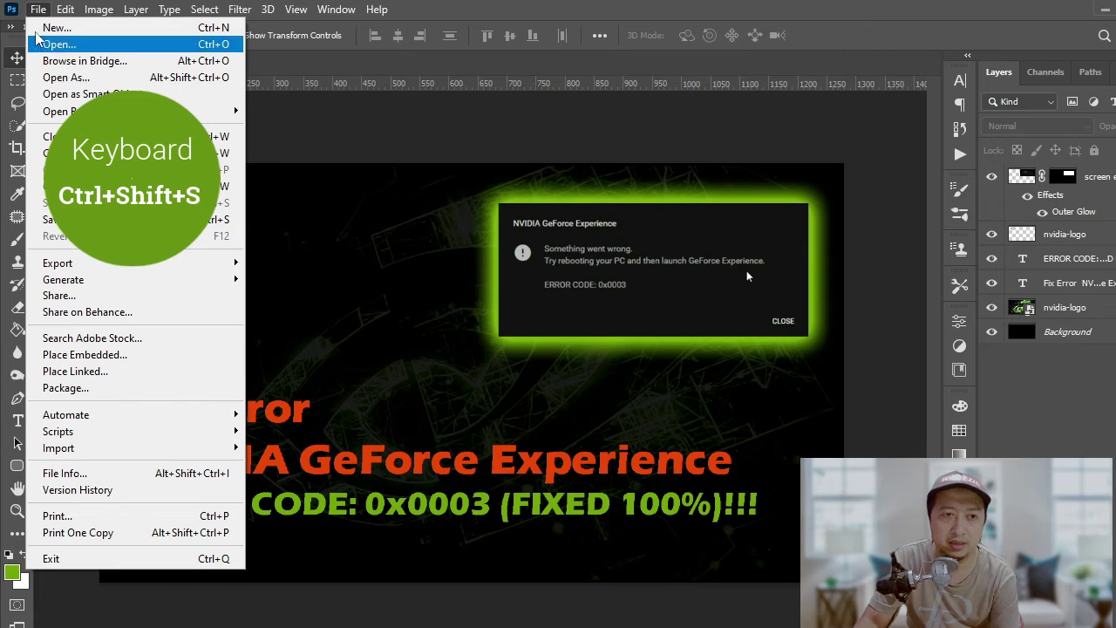
{"action": "left_click", "coordinate": [104, 226]}
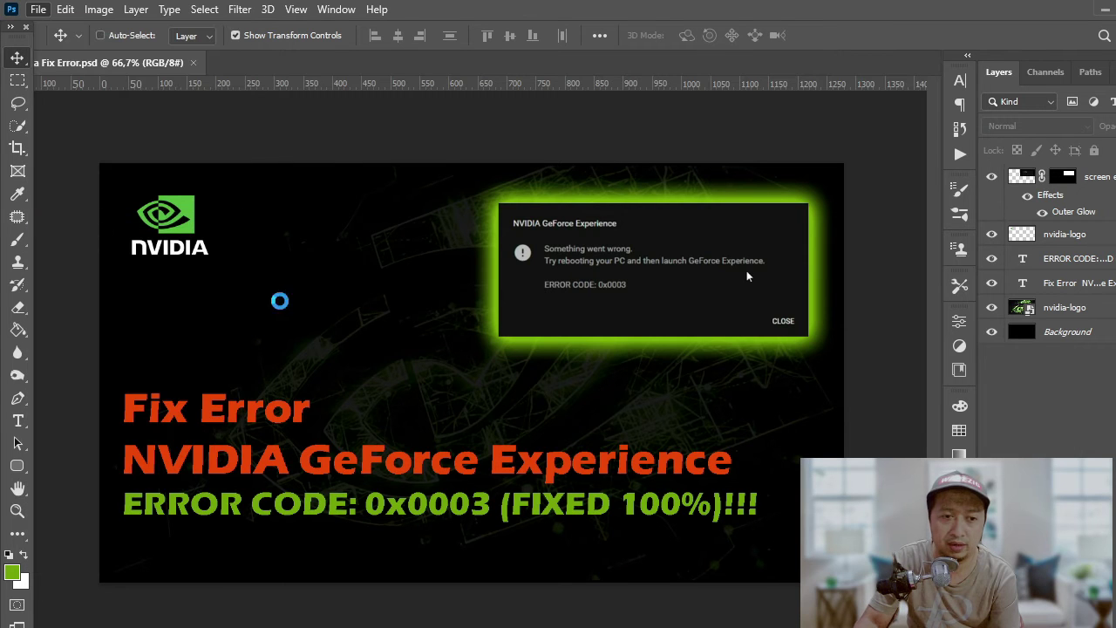
{"action": "left_click", "coordinate": [818, 377]}
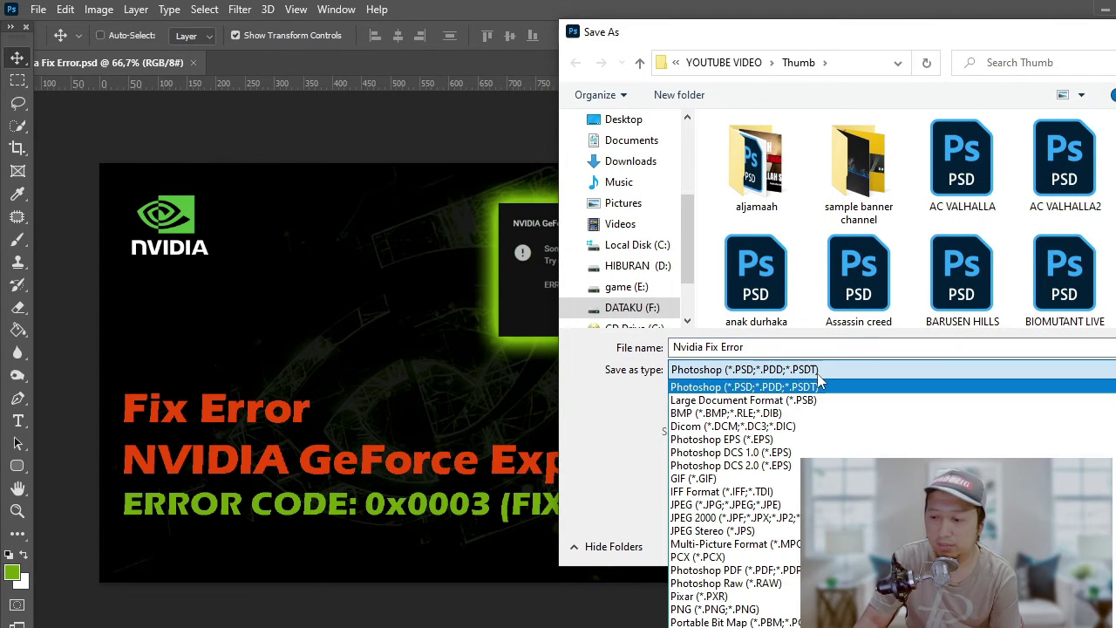
{"action": "left_click", "coordinate": [782, 506]}
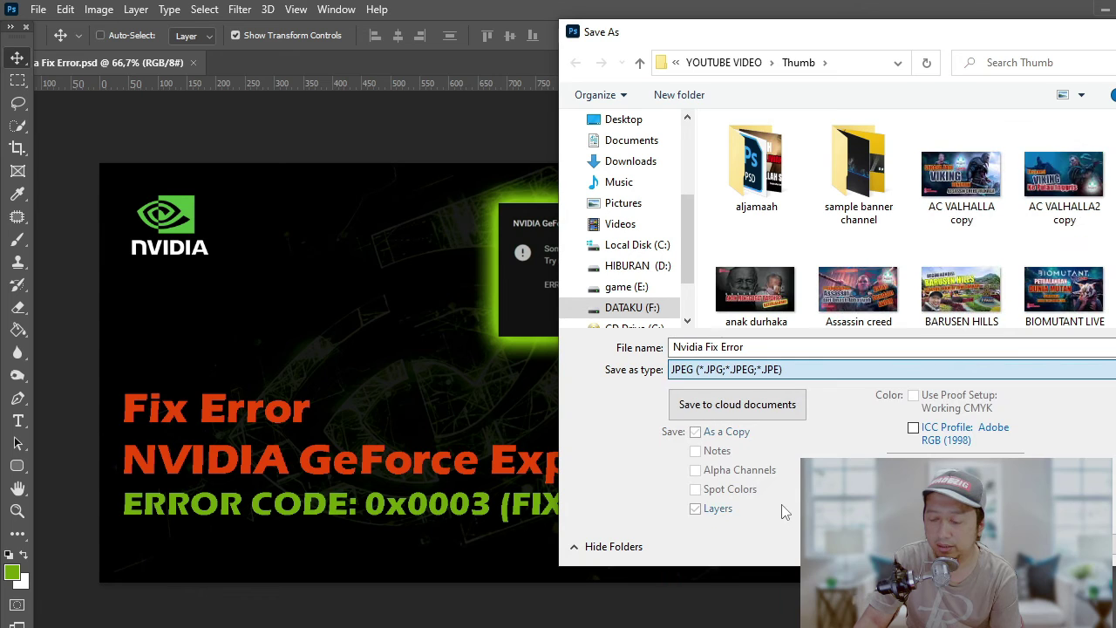
{"action": "left_click", "coordinate": [768, 348]}
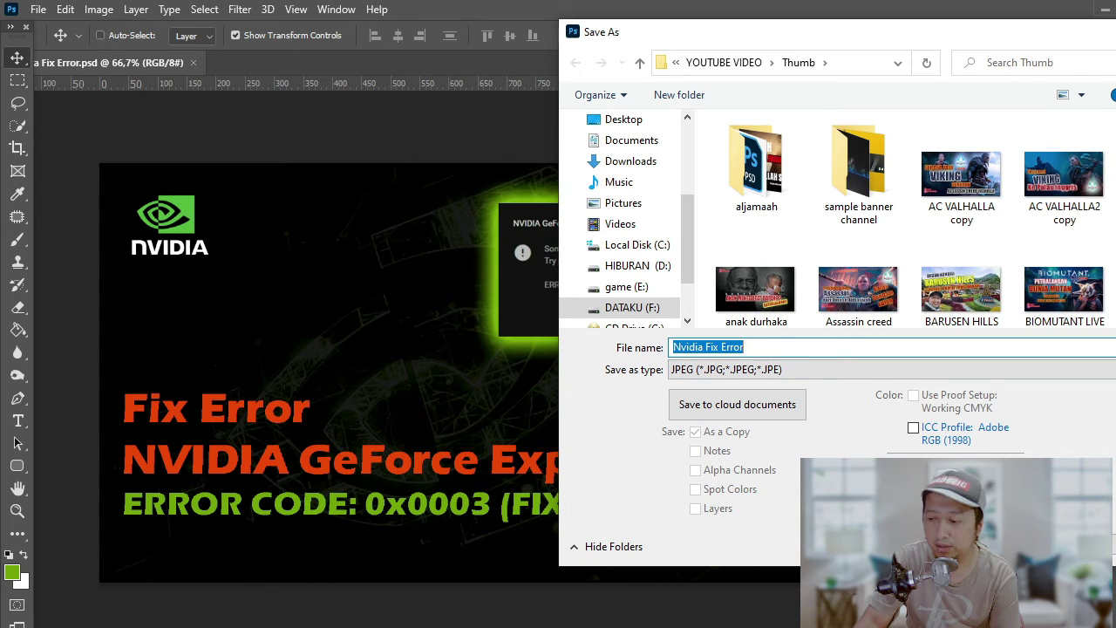
{"action": "key", "text": "Return"}
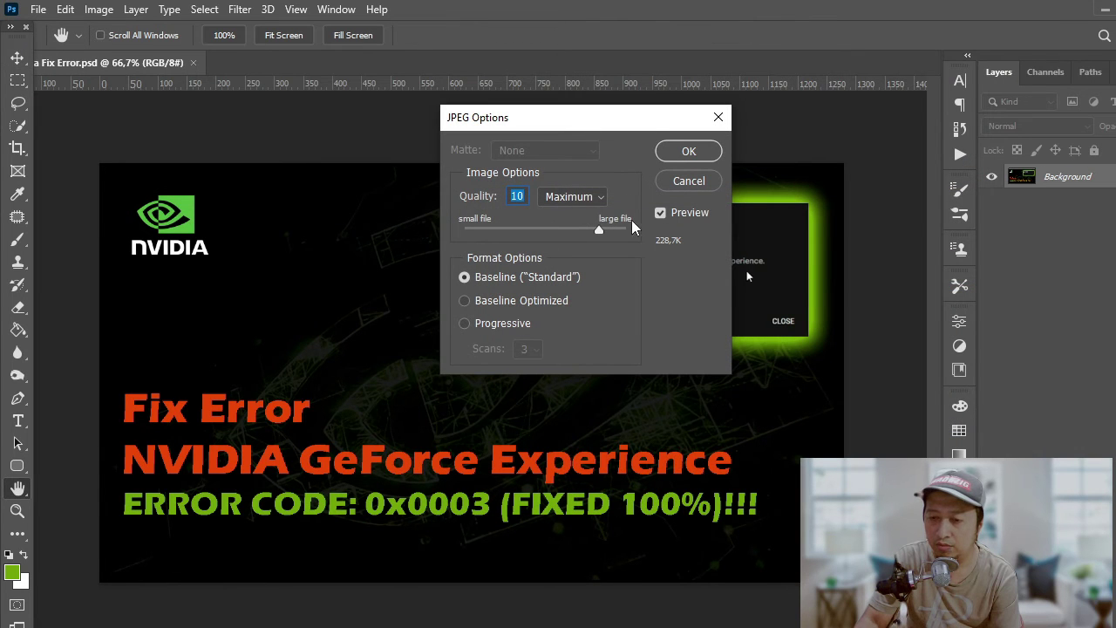
{"action": "left_click_drag", "start_coordinate": [599, 230], "coordinate": [626, 230]}
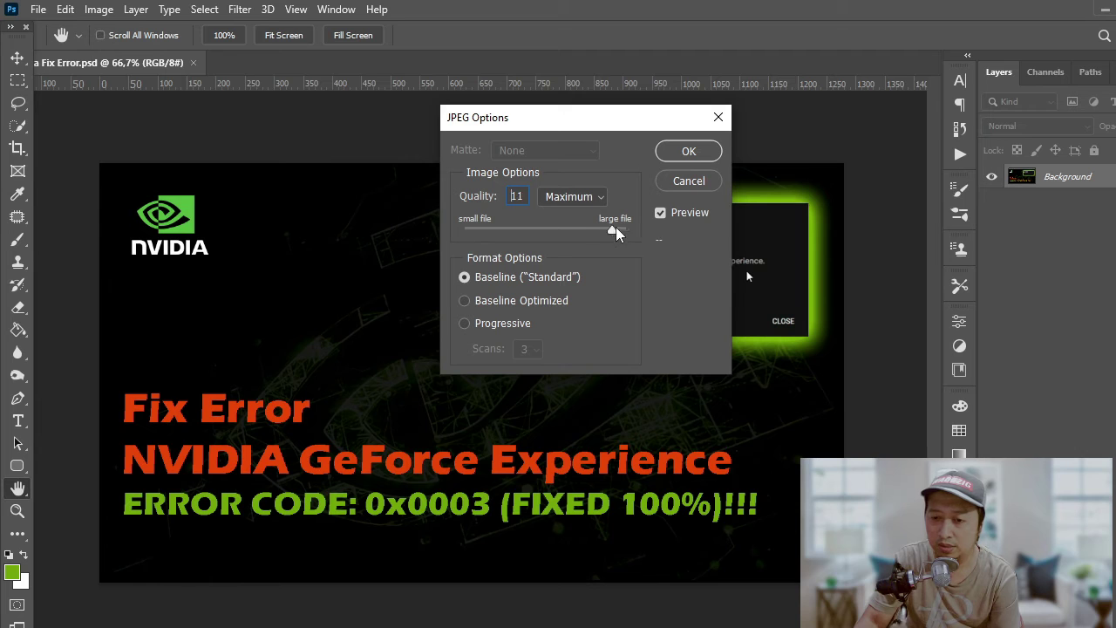
{"action": "left_click", "coordinate": [689, 152]}
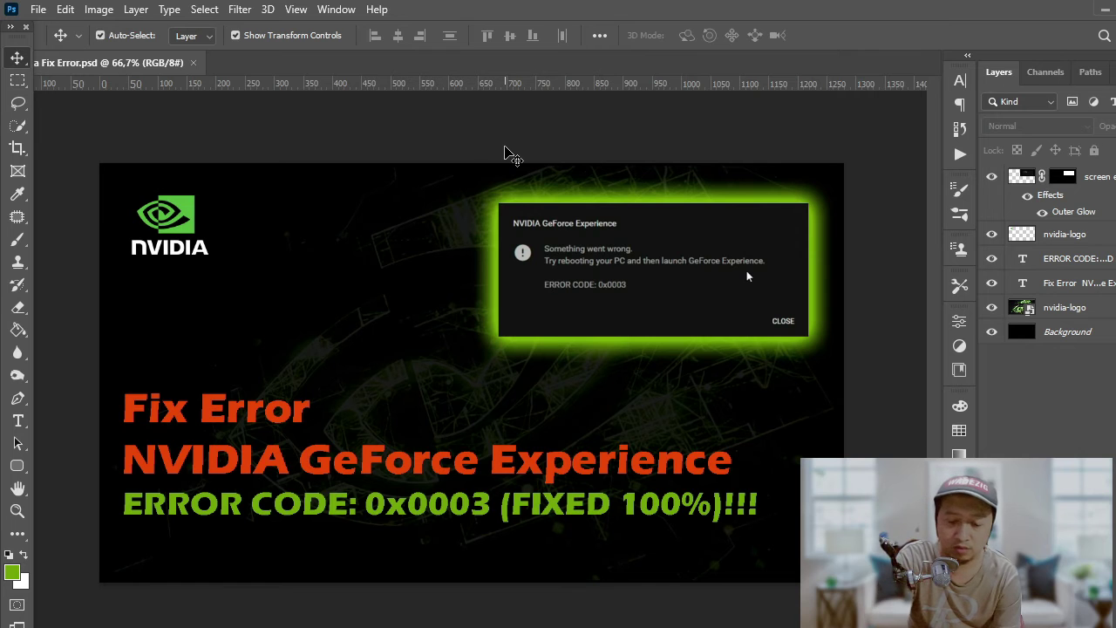
{"action": "key", "text": "ctrl+o"}
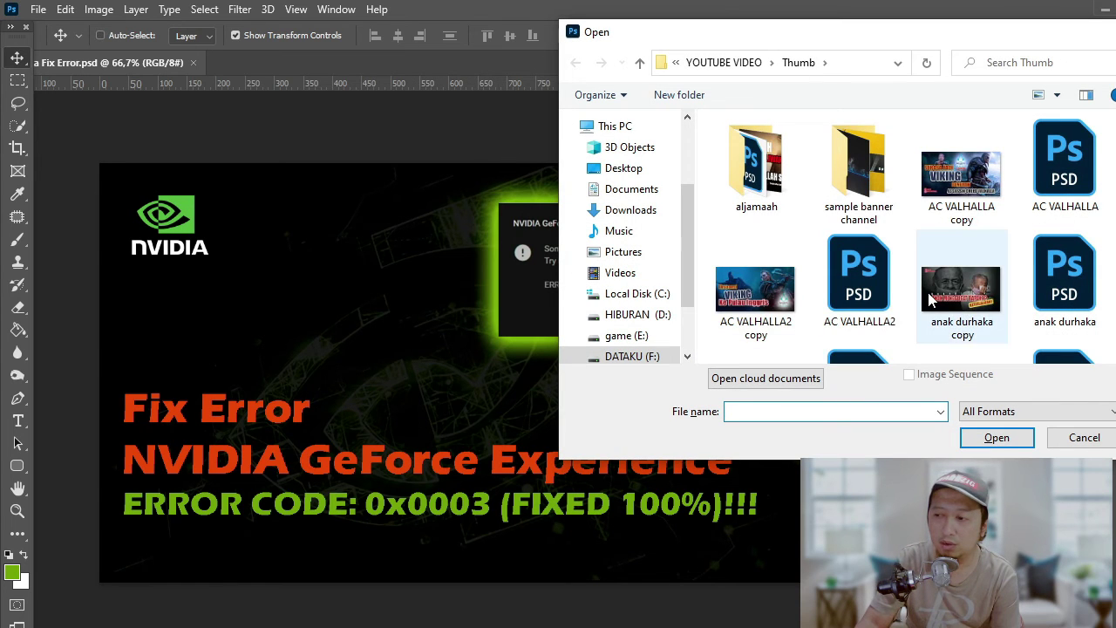
{"action": "scroll", "coordinate": [930, 299], "scroll_direction": "down", "scroll_amount": 3}
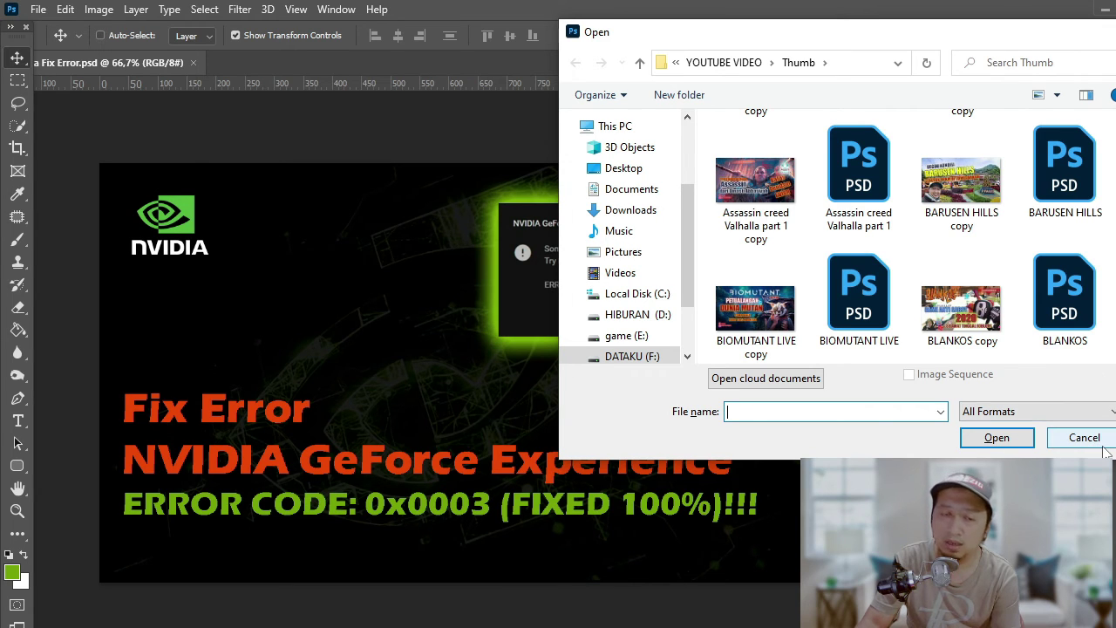
{"action": "scroll", "coordinate": [976, 314], "scroll_direction": "down", "scroll_amount": 2}
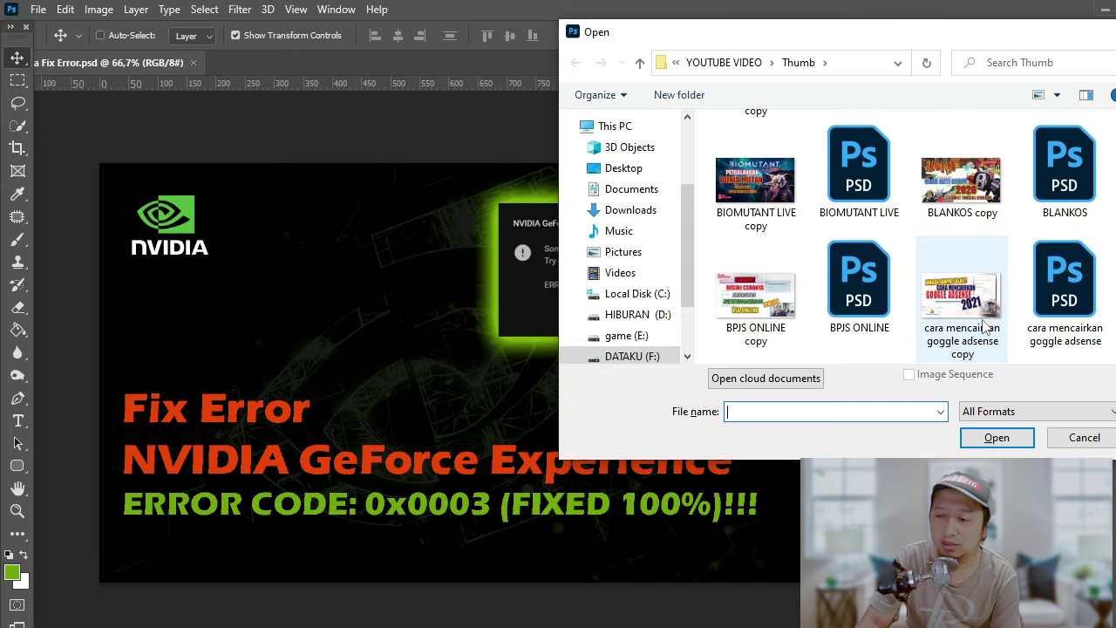
{"action": "scroll", "coordinate": [986, 325], "scroll_direction": "down", "scroll_amount": 4}
{"action": "scroll", "coordinate": [986, 325], "scroll_direction": "down", "scroll_amount": 1}
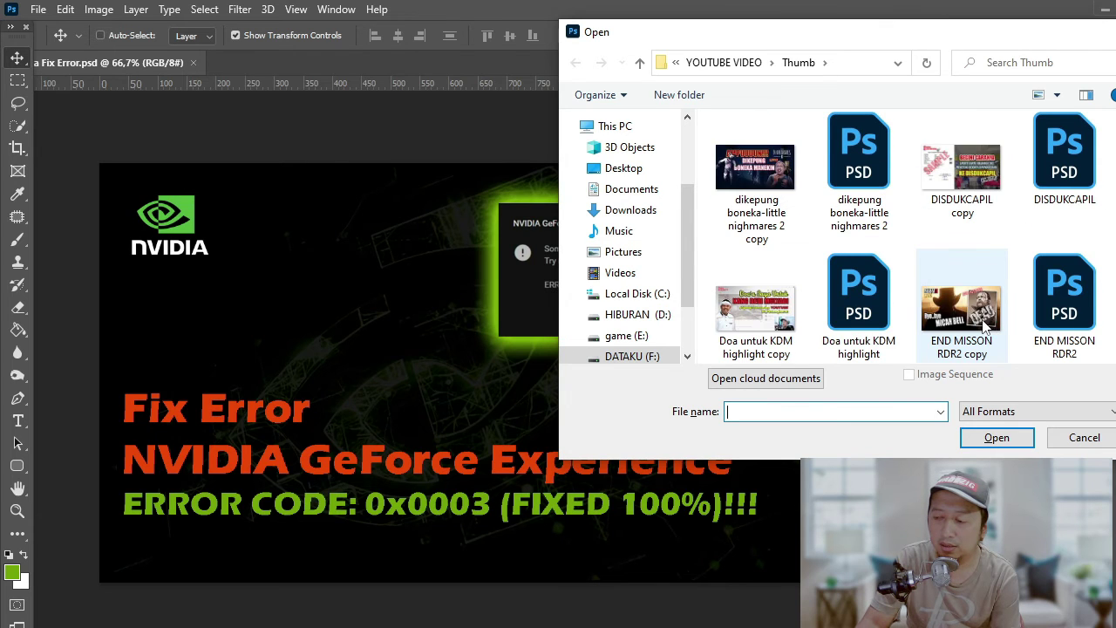
{"action": "scroll", "coordinate": [986, 325], "scroll_direction": "down", "scroll_amount": 3}
{"action": "scroll", "coordinate": [985, 325], "scroll_direction": "down", "scroll_amount": 2}
{"action": "scroll", "coordinate": [985, 325], "scroll_direction": "down", "scroll_amount": 2}
{"action": "scroll", "coordinate": [985, 325], "scroll_direction": "down", "scroll_amount": 2}
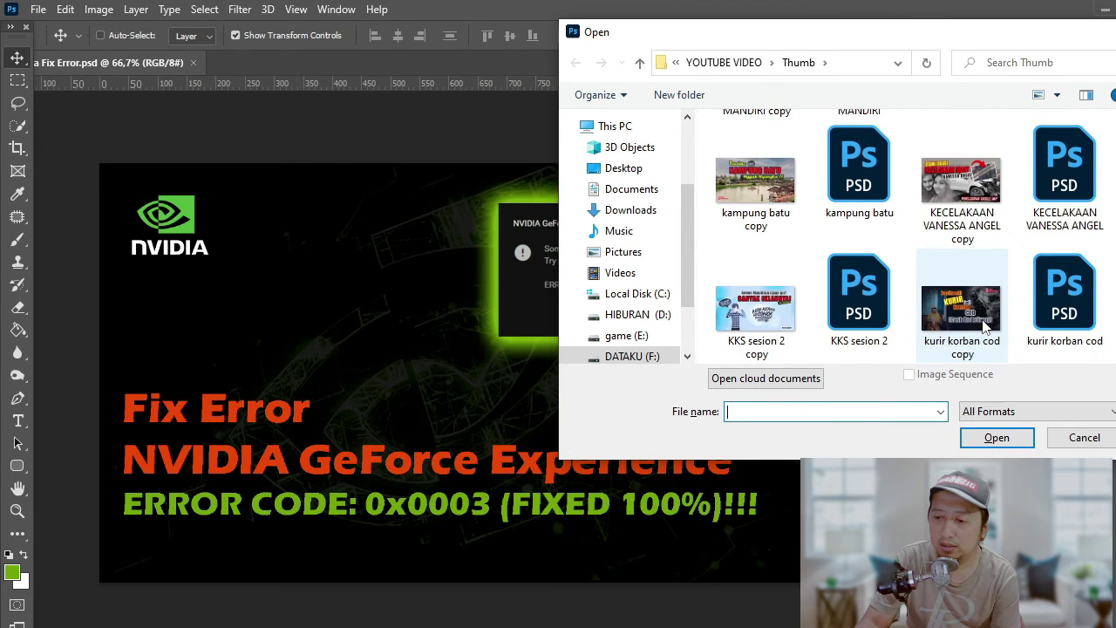
{"action": "scroll", "coordinate": [985, 325], "scroll_direction": "down", "scroll_amount": 2}
{"action": "scroll", "coordinate": [985, 326], "scroll_direction": "down", "scroll_amount": 3}
{"action": "scroll", "coordinate": [985, 326], "scroll_direction": "down", "scroll_amount": 2}
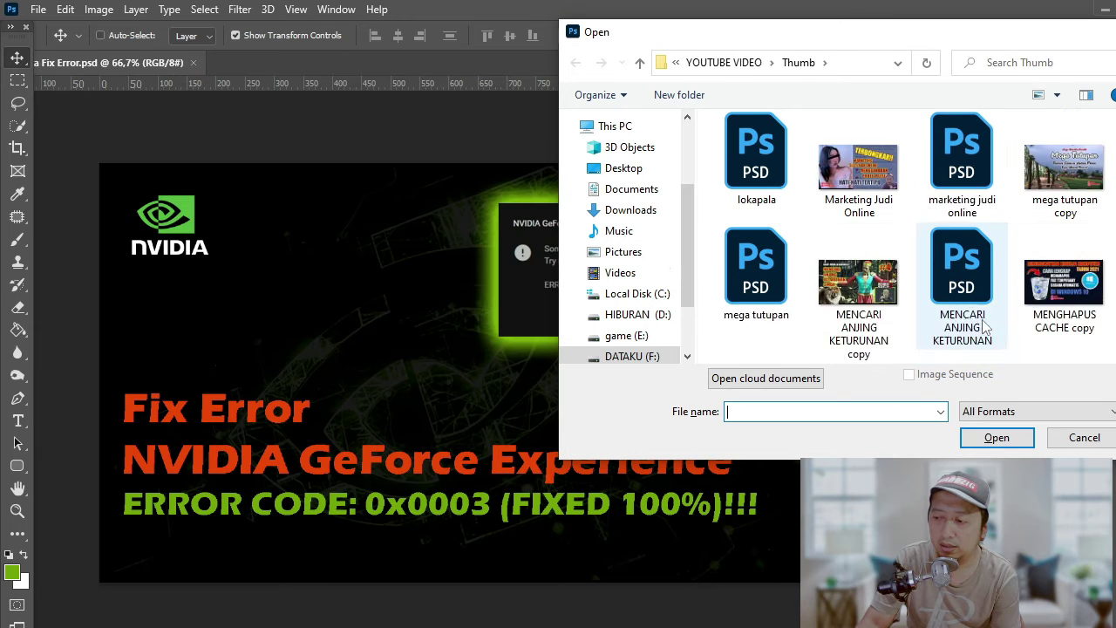
{"action": "scroll", "coordinate": [985, 325], "scroll_direction": "down", "scroll_amount": 2}
{"action": "scroll", "coordinate": [985, 325], "scroll_direction": "down", "scroll_amount": 2}
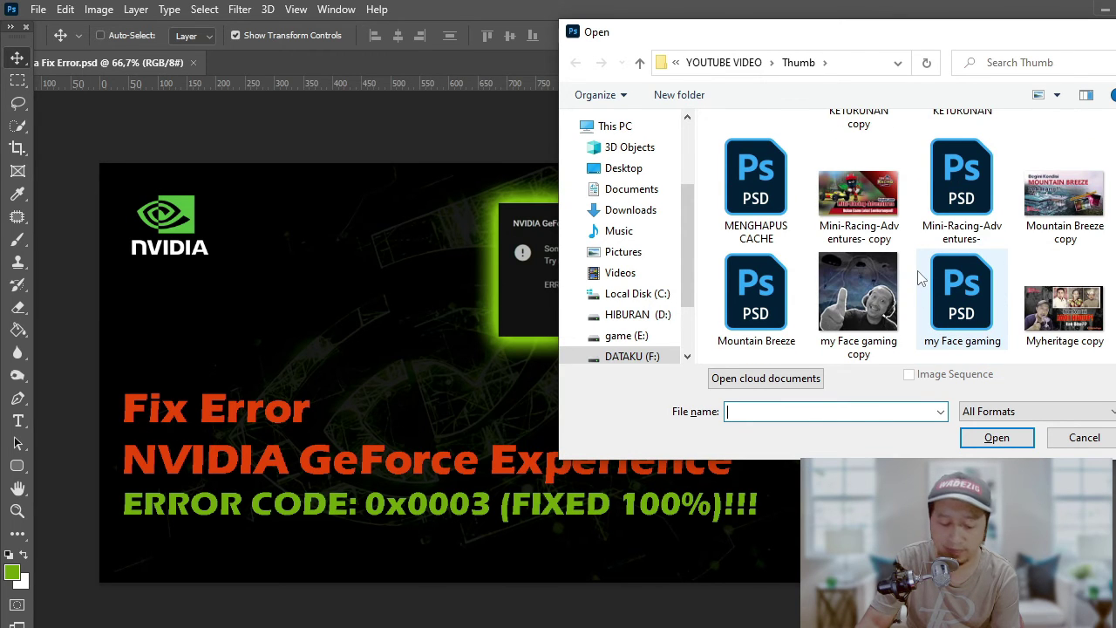
{"action": "scroll", "coordinate": [933, 279], "scroll_direction": "down", "scroll_amount": 2}
{"action": "left_click", "coordinate": [889, 188]}
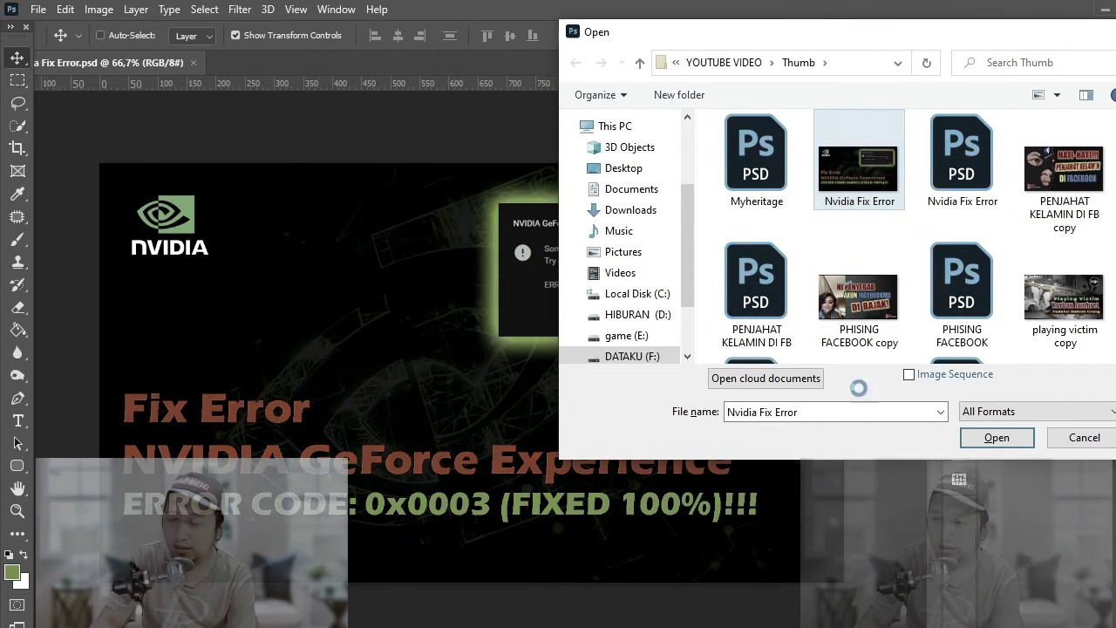
{"action": "right_click", "coordinate": [866, 181]}
{"action": "left_click", "coordinate": [925, 624]}
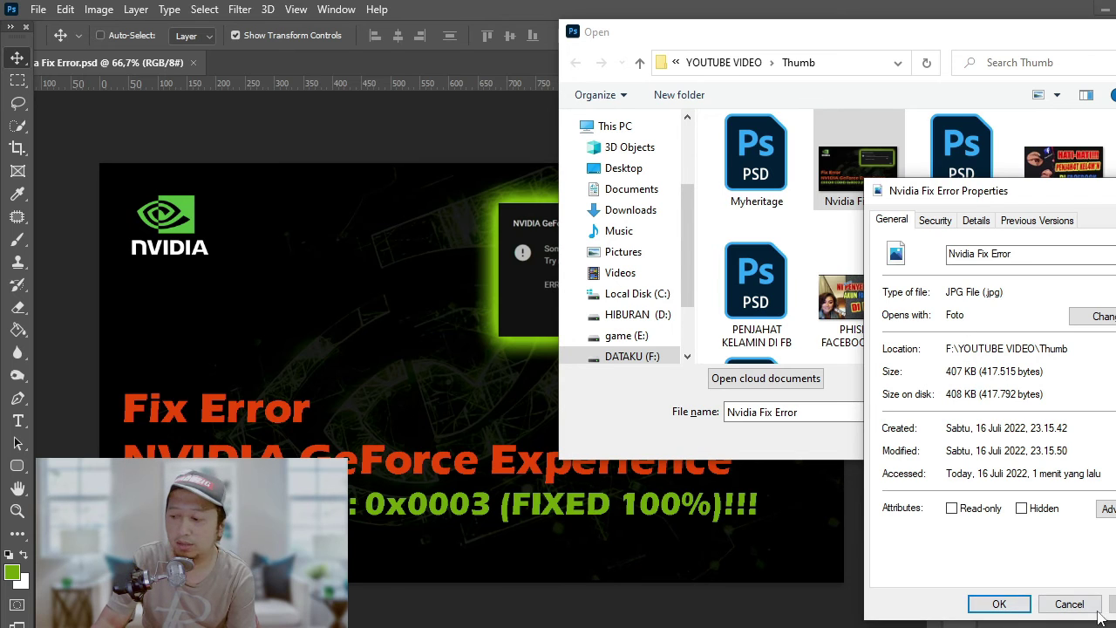
{"action": "left_click", "coordinate": [1071, 604]}
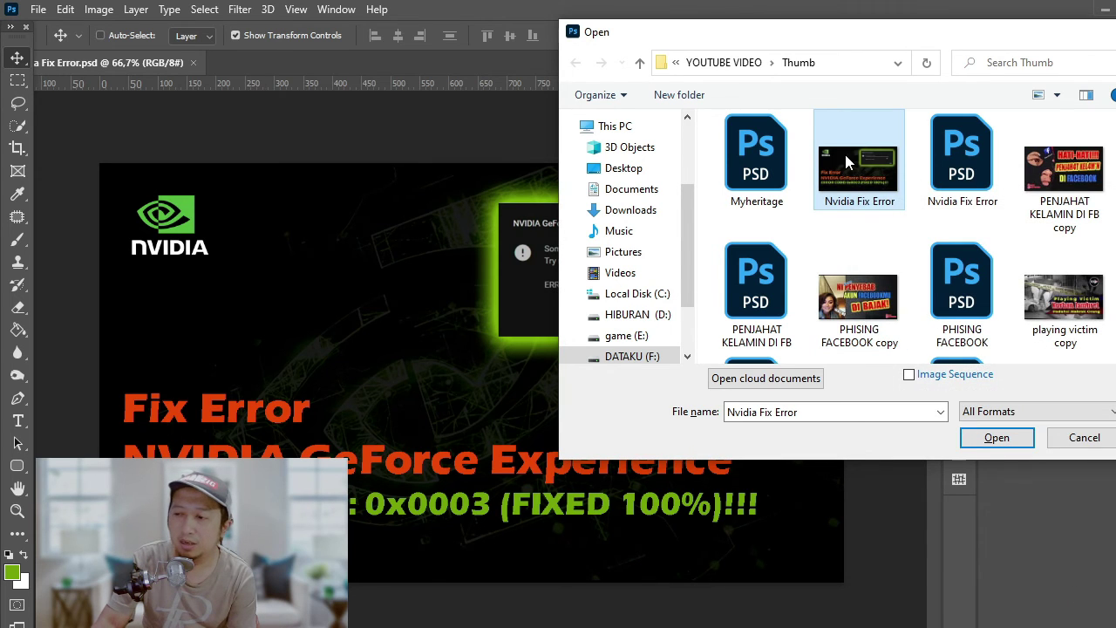
{"action": "right_click", "coordinate": [845, 154]}
{"action": "key", "text": "Escape"}
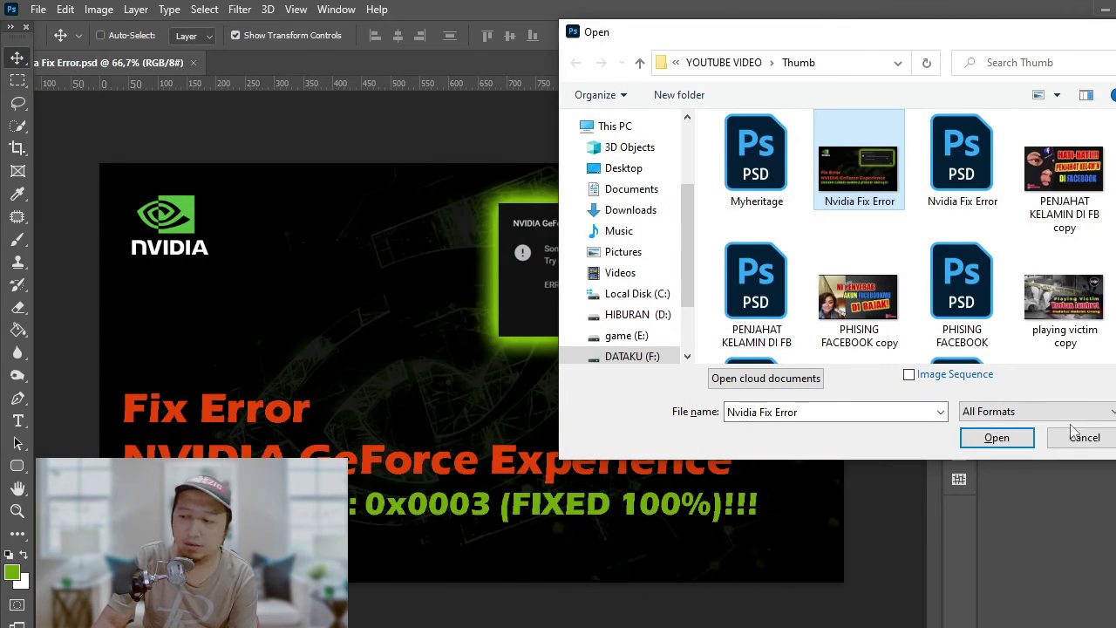
{"action": "left_click", "coordinate": [1084, 438]}
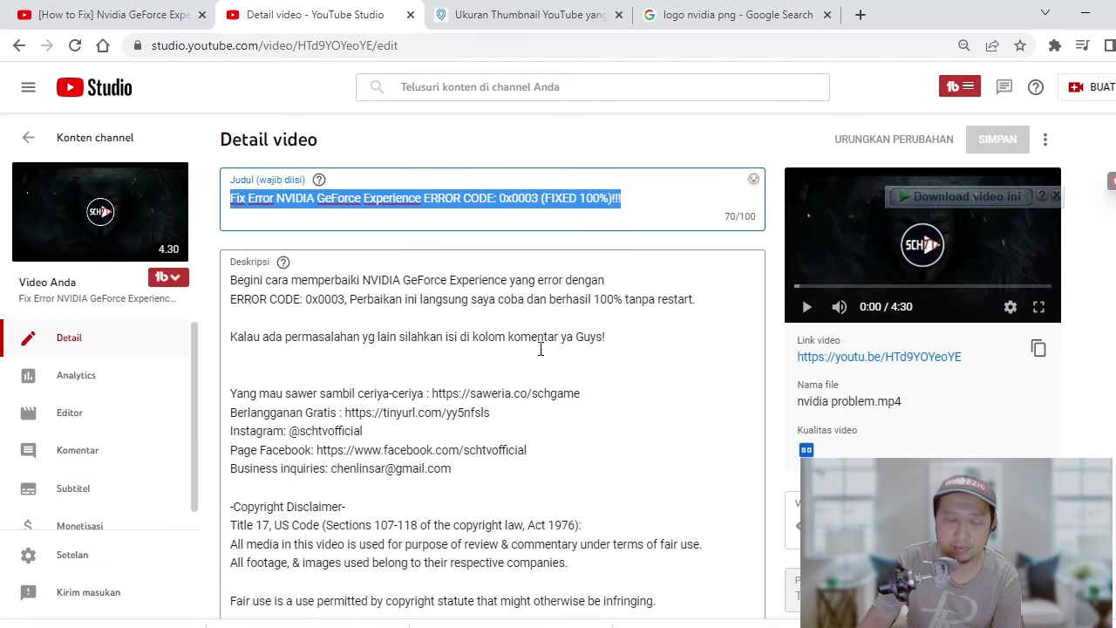
Scroll down to the Thumbnail section and choose Upload thumbnail
{"action": "scroll", "coordinate": [735, 403], "scroll_direction": "down", "scroll_amount": 3}
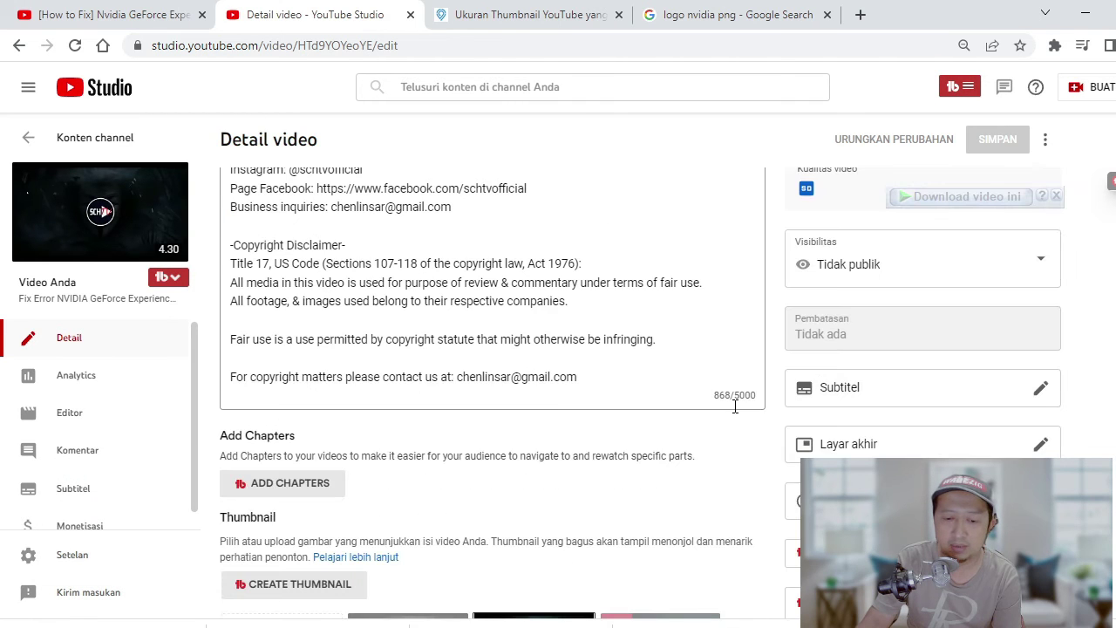
{"action": "scroll", "coordinate": [518, 401], "scroll_direction": "down", "scroll_amount": 2}
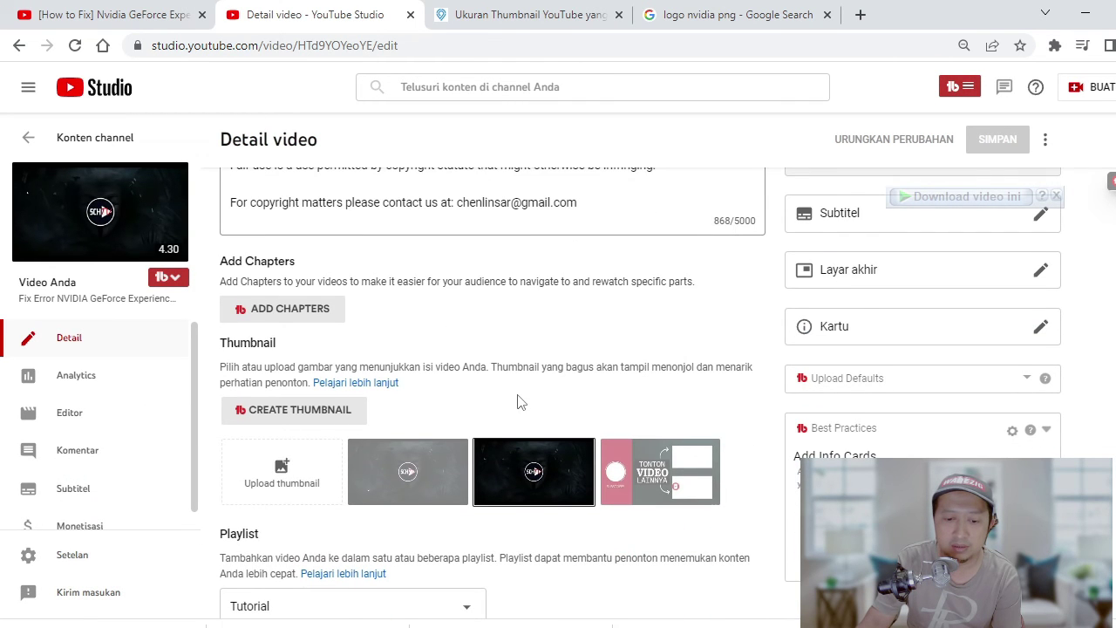
{"action": "left_click", "coordinate": [287, 491]}
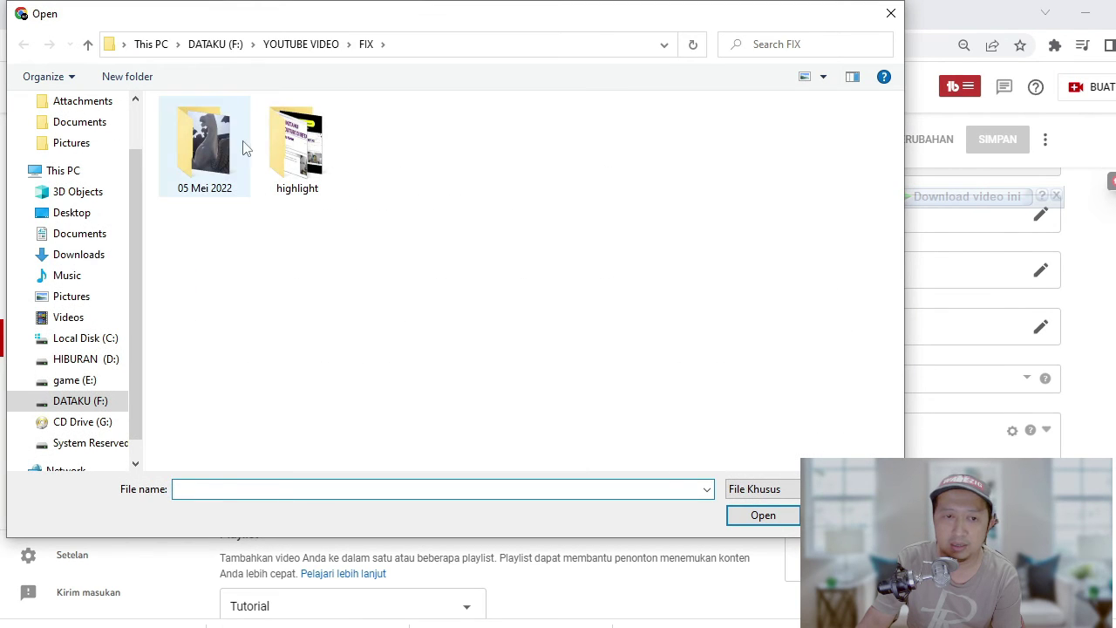
From the YOUTUBE VIDEO\Thumb folder, upload the Nvidia Fix Error image as the custom thumbnail
{"action": "left_click", "coordinate": [87, 45]}
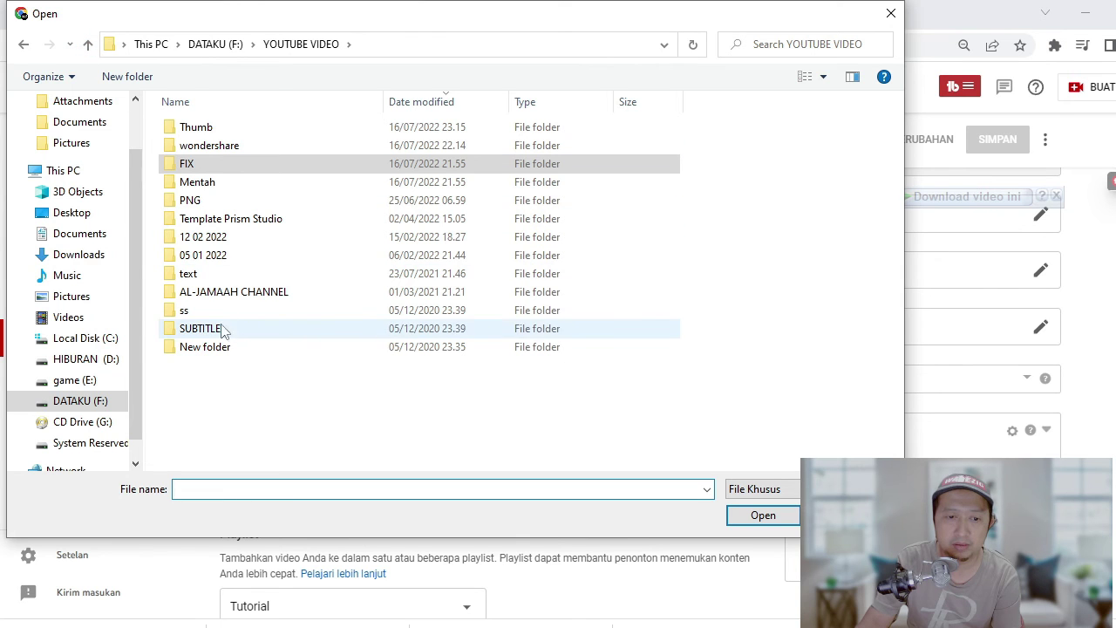
{"action": "double_click", "coordinate": [215, 129]}
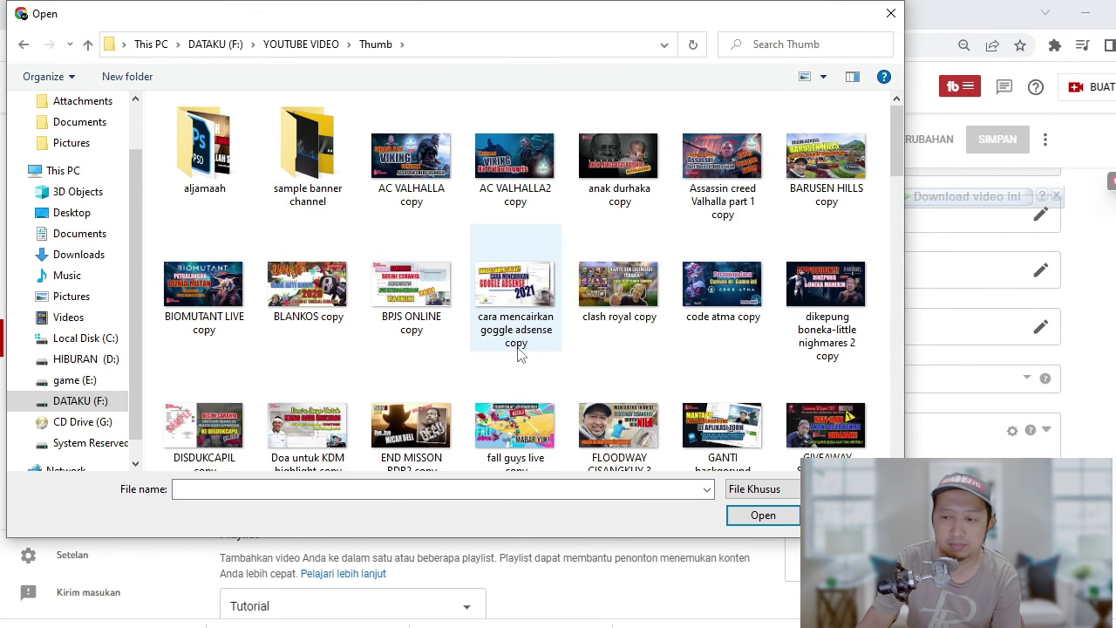
{"action": "scroll", "coordinate": [519, 353], "scroll_direction": "down", "scroll_amount": 3}
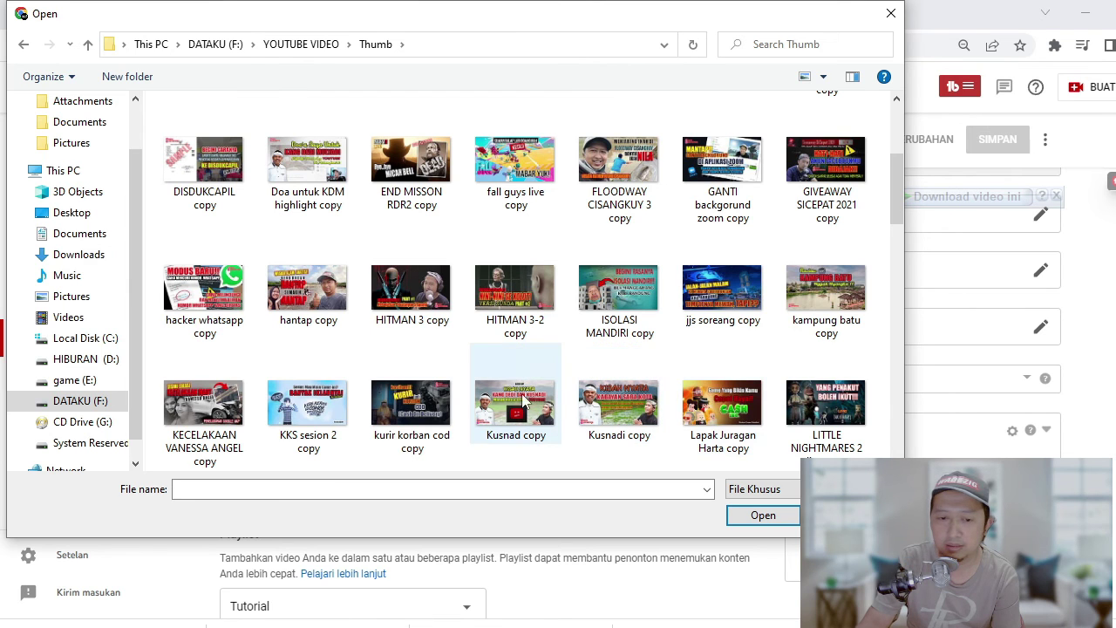
{"action": "scroll", "coordinate": [501, 408], "scroll_direction": "down", "scroll_amount": 3}
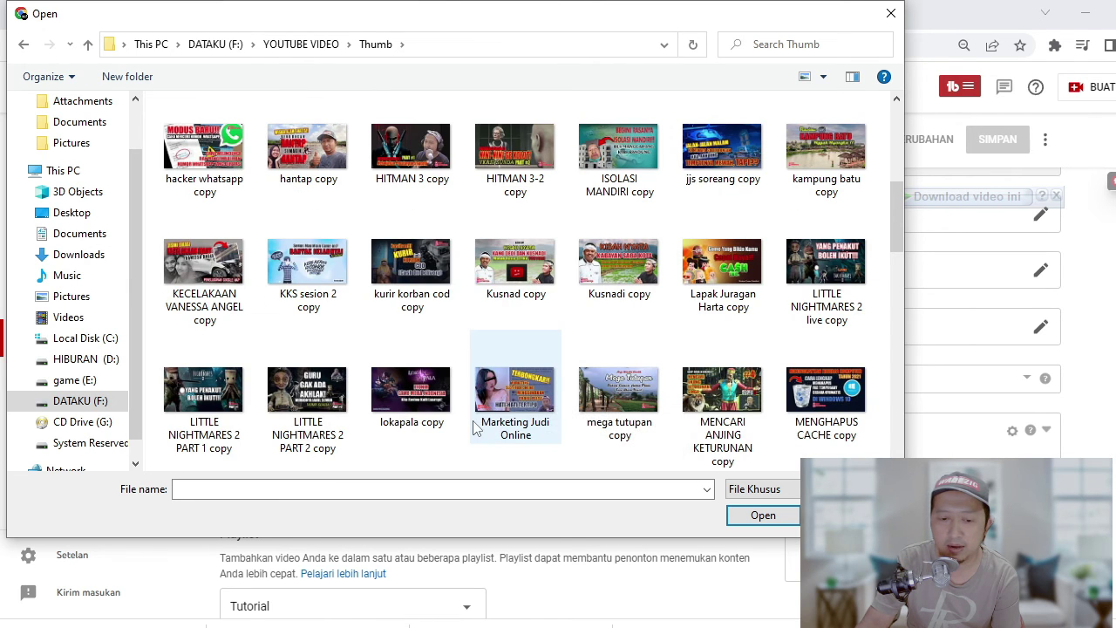
{"action": "scroll", "coordinate": [593, 445], "scroll_direction": "down", "scroll_amount": 3}
{"action": "scroll", "coordinate": [677, 419], "scroll_direction": "down", "scroll_amount": 5}
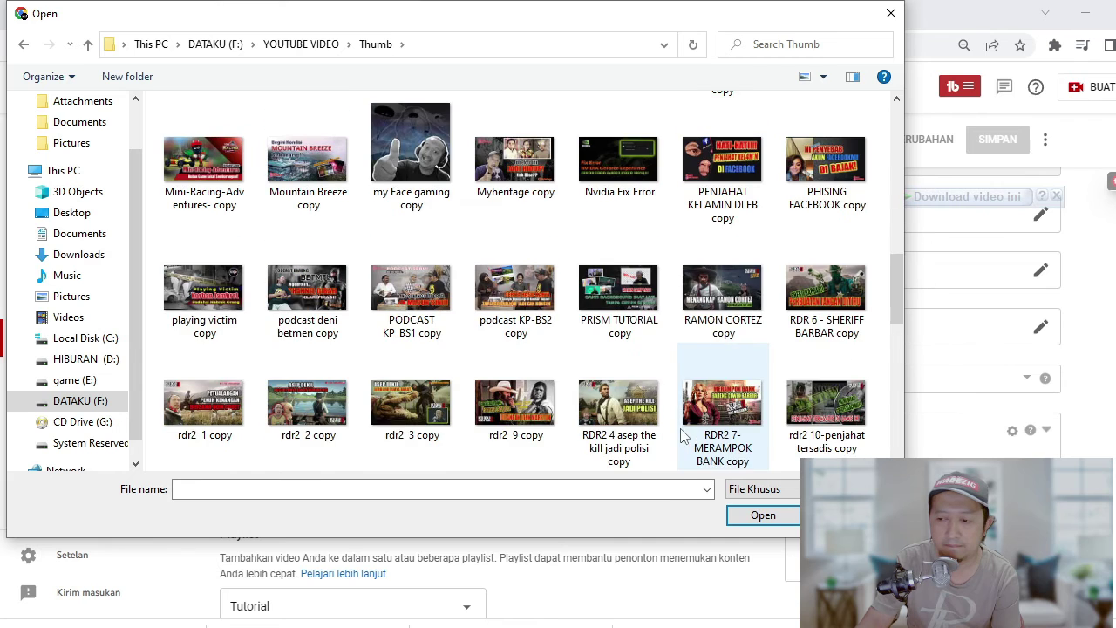
{"action": "scroll", "coordinate": [677, 431], "scroll_direction": "up", "scroll_amount": 5}
{"action": "left_click", "coordinate": [527, 364]}
{"action": "key", "text": "Right"}
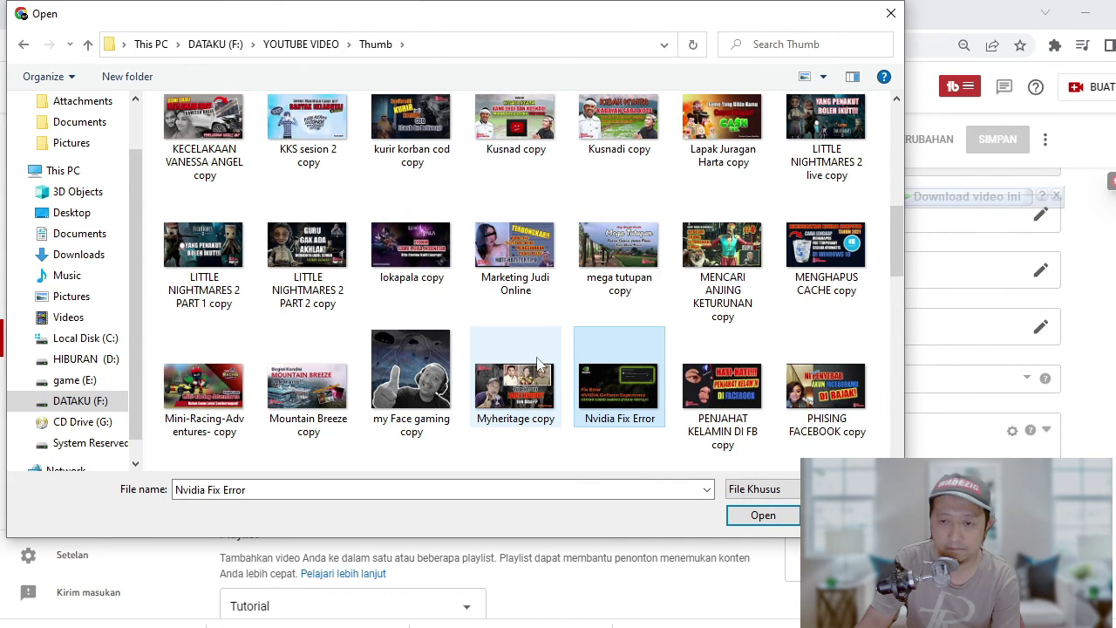
{"action": "double_click", "coordinate": [630, 415]}
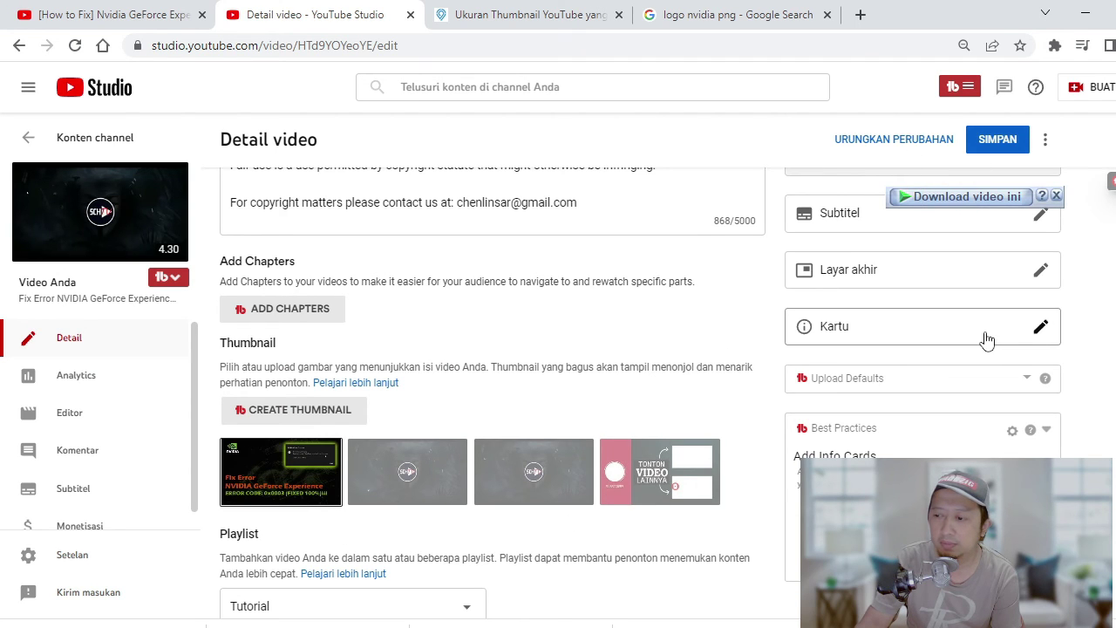
Save the new Nvidia Fix Error thumbnail and review the video details page
{"action": "left_click", "coordinate": [1016, 136]}
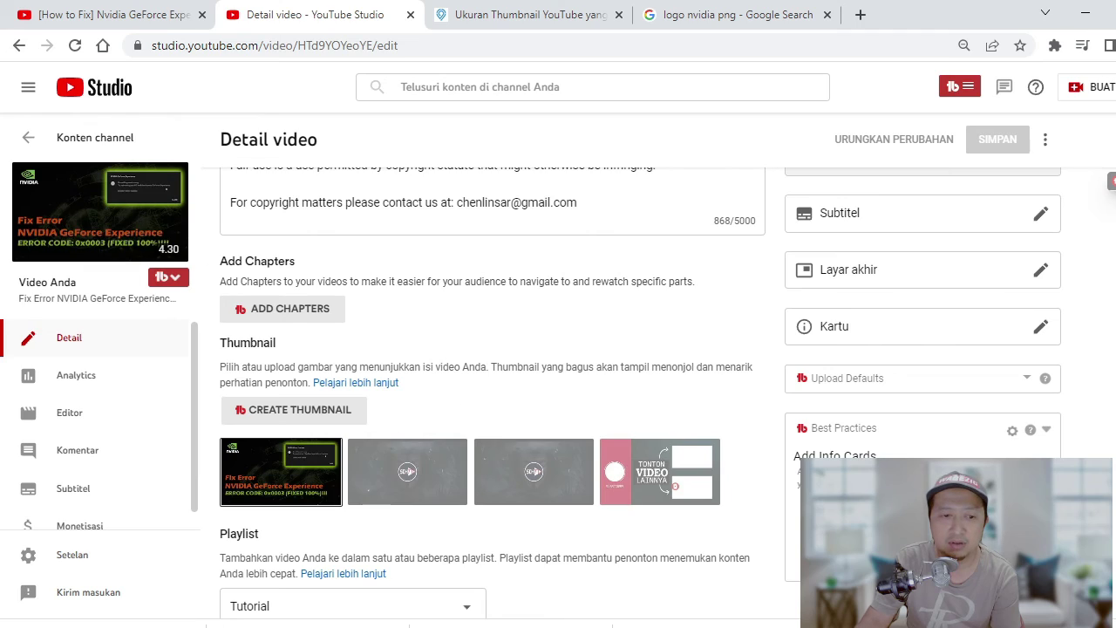
{"action": "scroll", "coordinate": [492, 393], "scroll_direction": "down", "scroll_amount": 3}
{"action": "scroll", "coordinate": [491, 393], "scroll_direction": "down", "scroll_amount": 3}
{"action": "scroll", "coordinate": [491, 392], "scroll_direction": "down", "scroll_amount": 4}
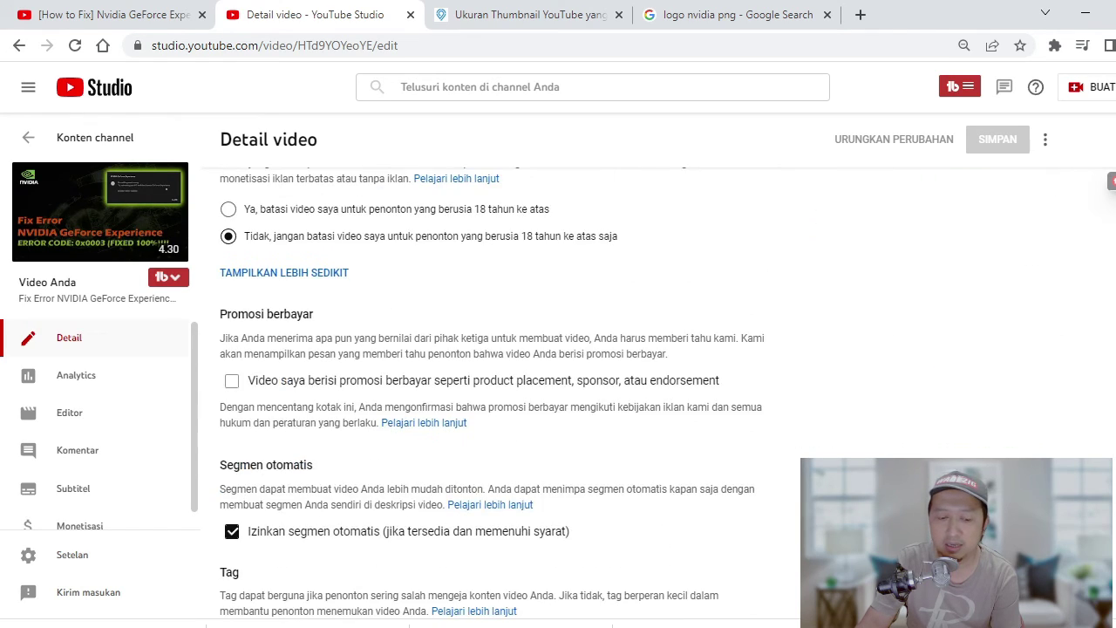
{"action": "scroll", "coordinate": [492, 392], "scroll_direction": "up", "scroll_amount": 3}
{"action": "scroll", "coordinate": [492, 392], "scroll_direction": "up", "scroll_amount": 5}
{"action": "scroll", "coordinate": [492, 393], "scroll_direction": "up", "scroll_amount": 2}
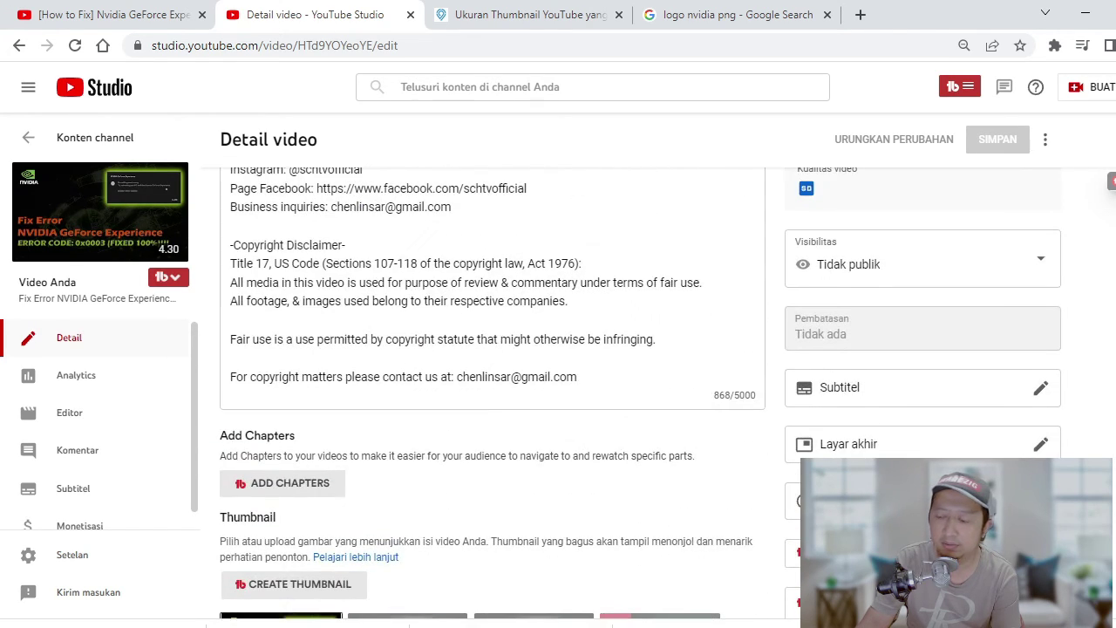
{"action": "scroll", "coordinate": [492, 393], "scroll_direction": "down", "scroll_amount": 1}
{"action": "scroll", "coordinate": [492, 392], "scroll_direction": "down", "scroll_amount": 3}
{"action": "scroll", "coordinate": [492, 392], "scroll_direction": "up", "scroll_amount": 2}
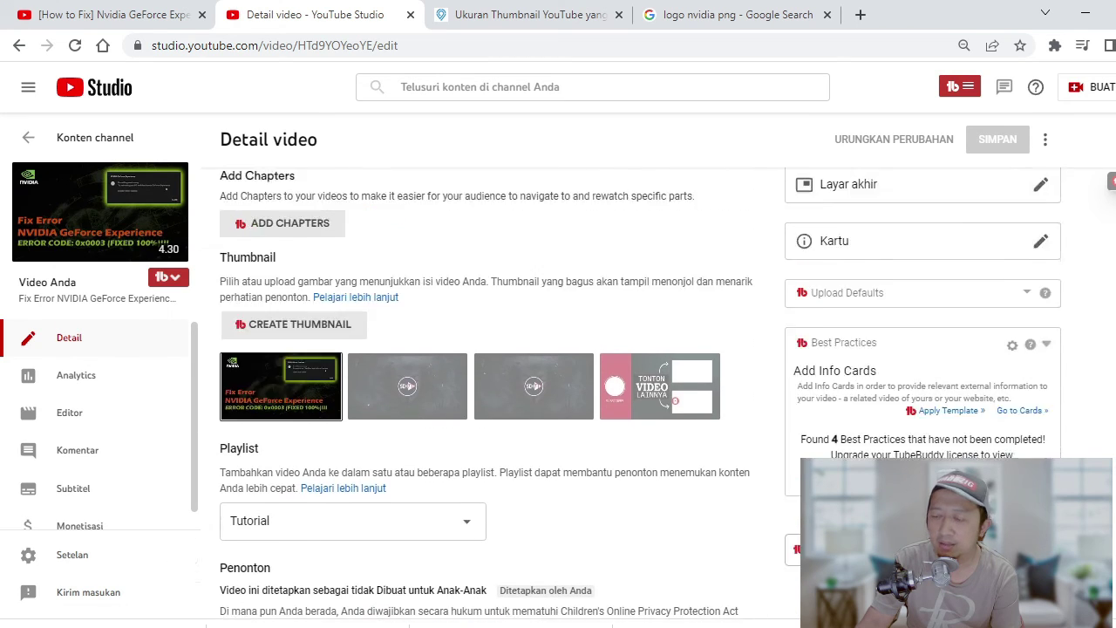
{"action": "scroll", "coordinate": [492, 393], "scroll_direction": "up", "scroll_amount": 5}
Select the whole video title, then put focus in the description field
{"action": "triple_click", "coordinate": [425, 198]}
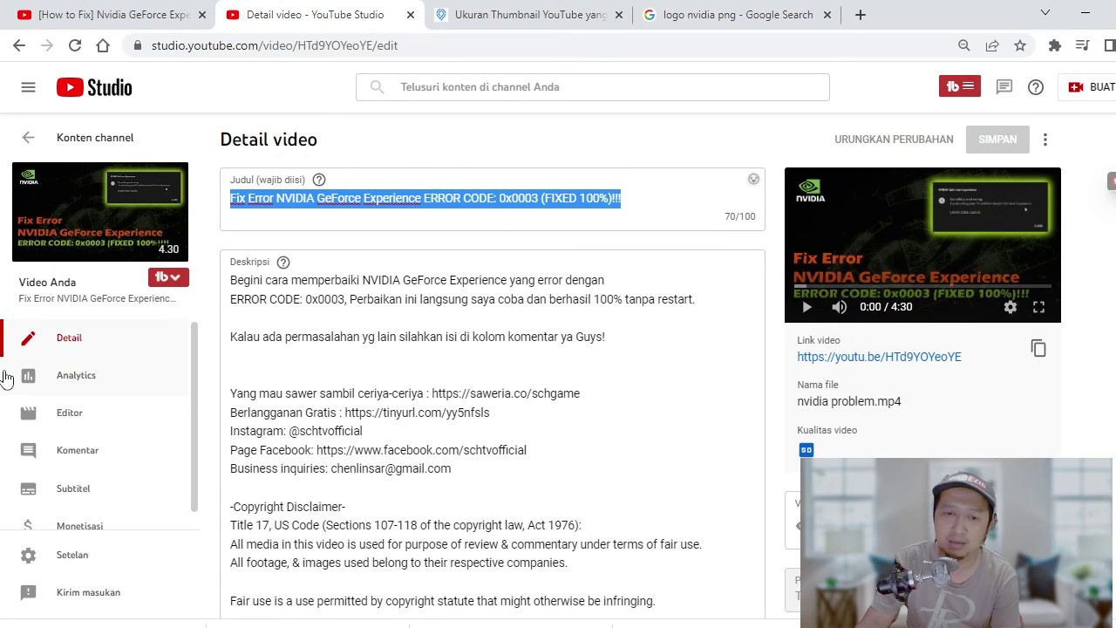
{"action": "left_click", "coordinate": [654, 323]}
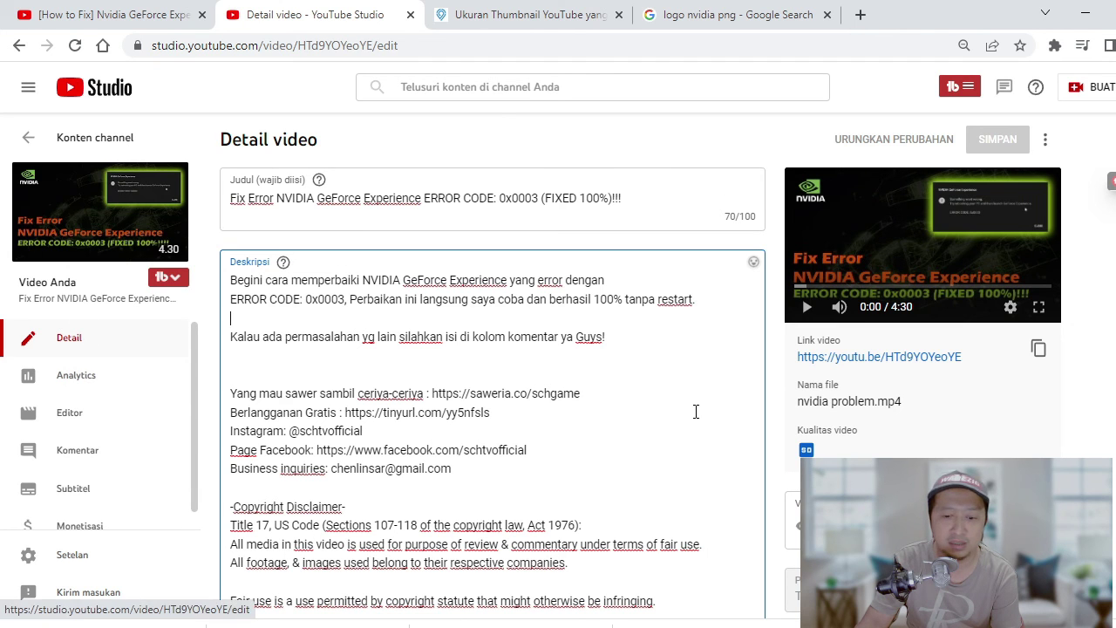
{"action": "scroll", "coordinate": [695, 411], "scroll_direction": "down", "scroll_amount": 3}
{"action": "scroll", "coordinate": [695, 411], "scroll_direction": "down", "scroll_amount": 2}
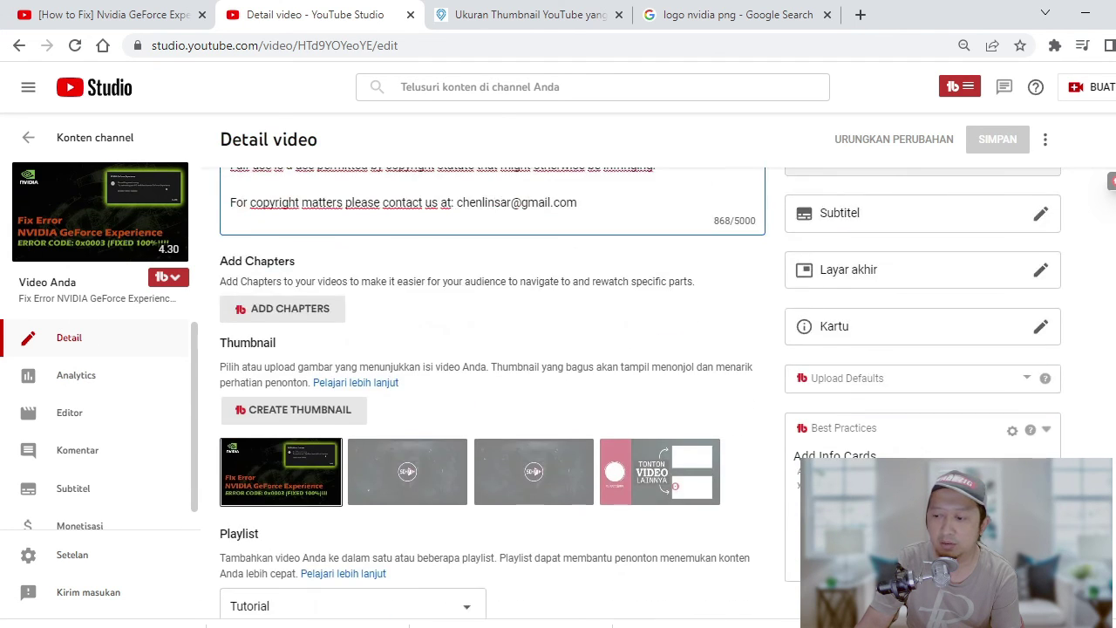
{"action": "scroll", "coordinate": [959, 349], "scroll_direction": "up", "scroll_amount": 4}
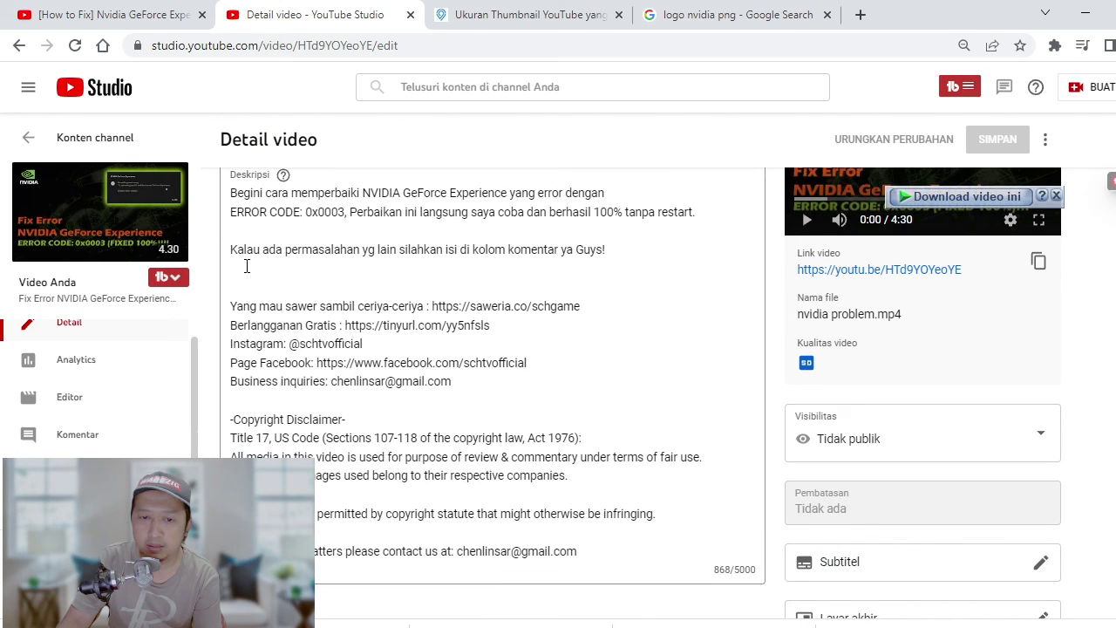
Switch the video's visibility from Public to Jadwalkan (schedule), keeping 17 Jul 2022
{"action": "left_click", "coordinate": [873, 448]}
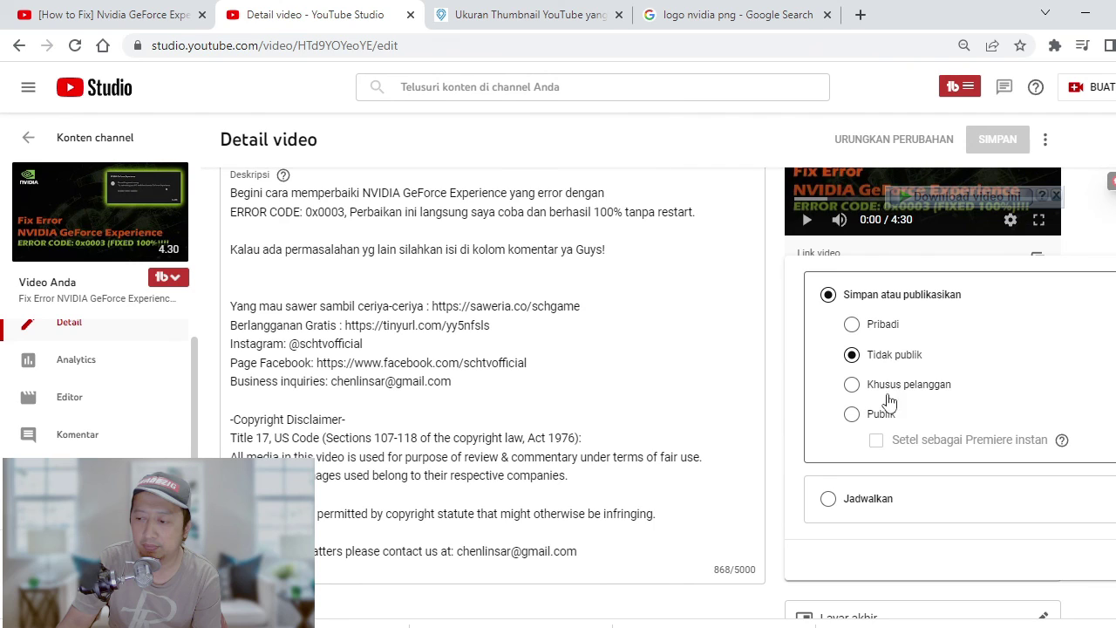
{"action": "left_click", "coordinate": [878, 420]}
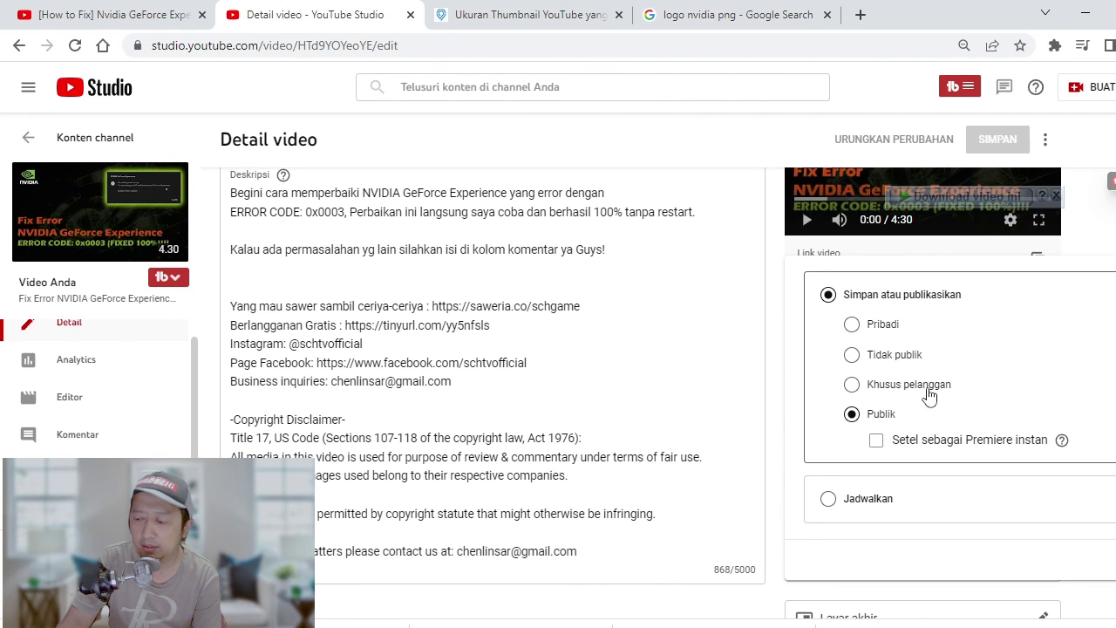
{"action": "left_click", "coordinate": [875, 511]}
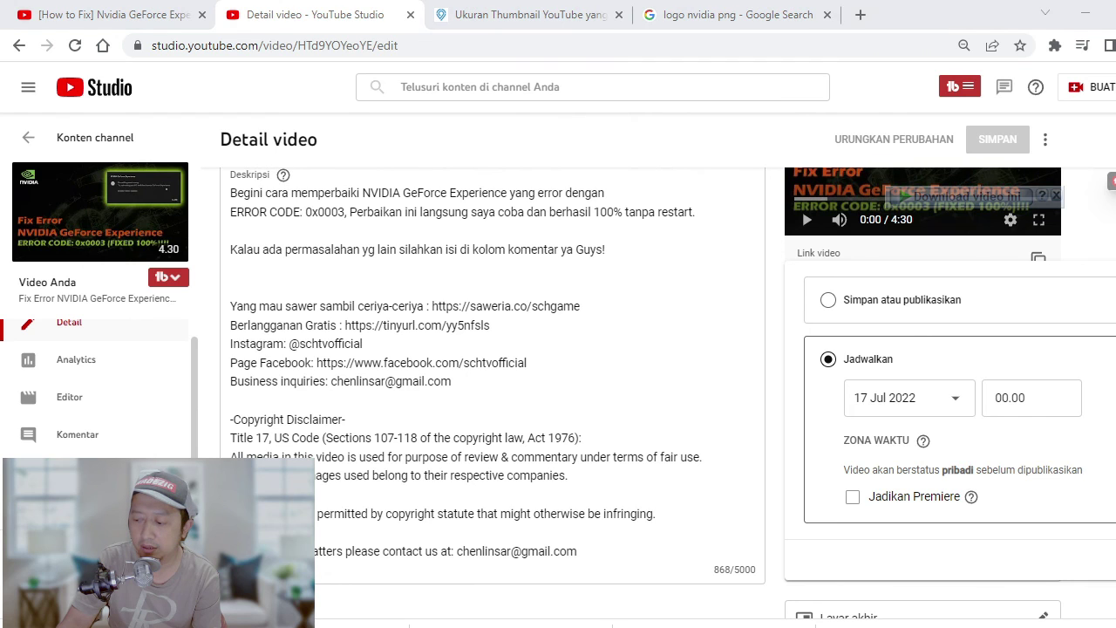
{"action": "left_click", "coordinate": [1096, 590]}
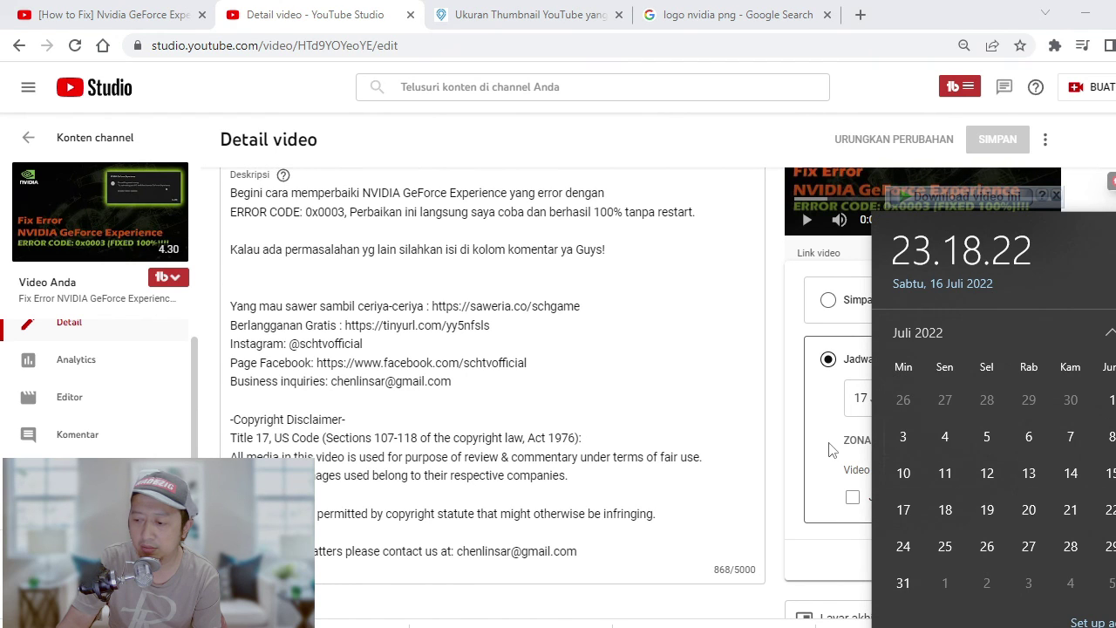
{"action": "left_click", "coordinate": [1096, 590]}
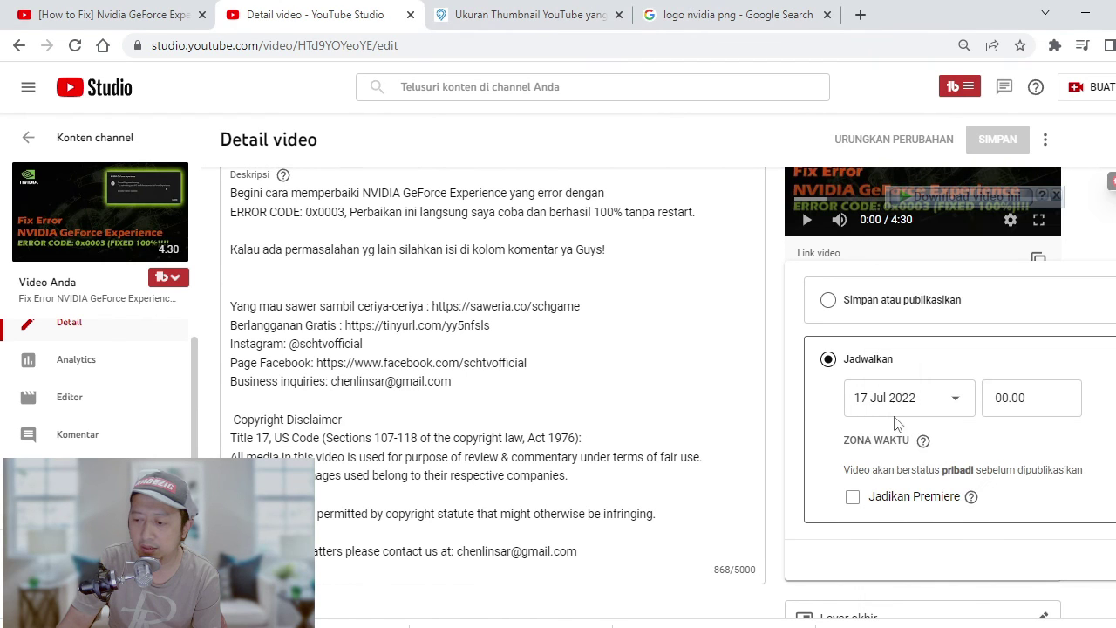
Set the scheduled publish time to 07.00, replacing the initial 02.00 choice
{"action": "left_click", "coordinate": [1009, 397]}
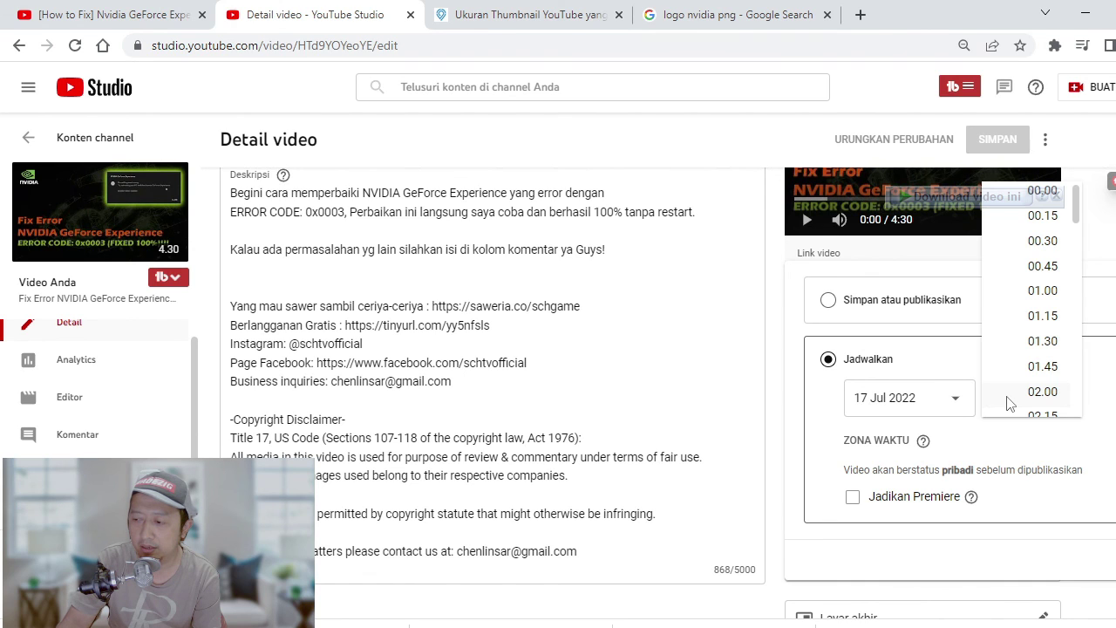
{"action": "left_click", "coordinate": [1009, 397]}
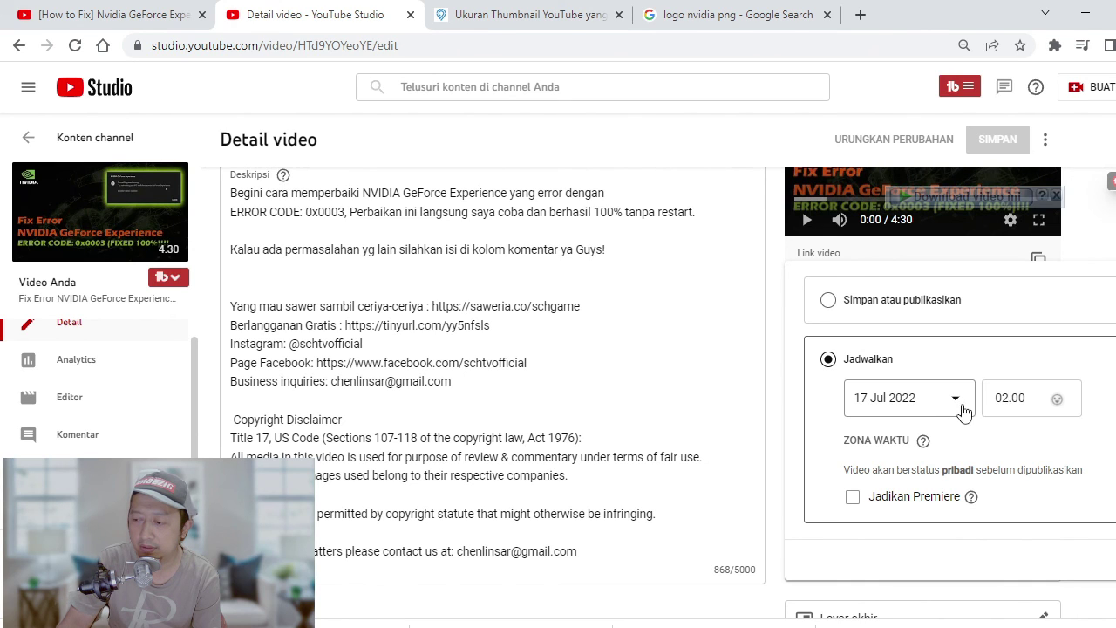
{"action": "left_click", "coordinate": [1043, 424]}
{"action": "left_click", "coordinate": [1021, 409]}
{"action": "scroll", "coordinate": [1048, 369], "scroll_direction": "down", "scroll_amount": 2}
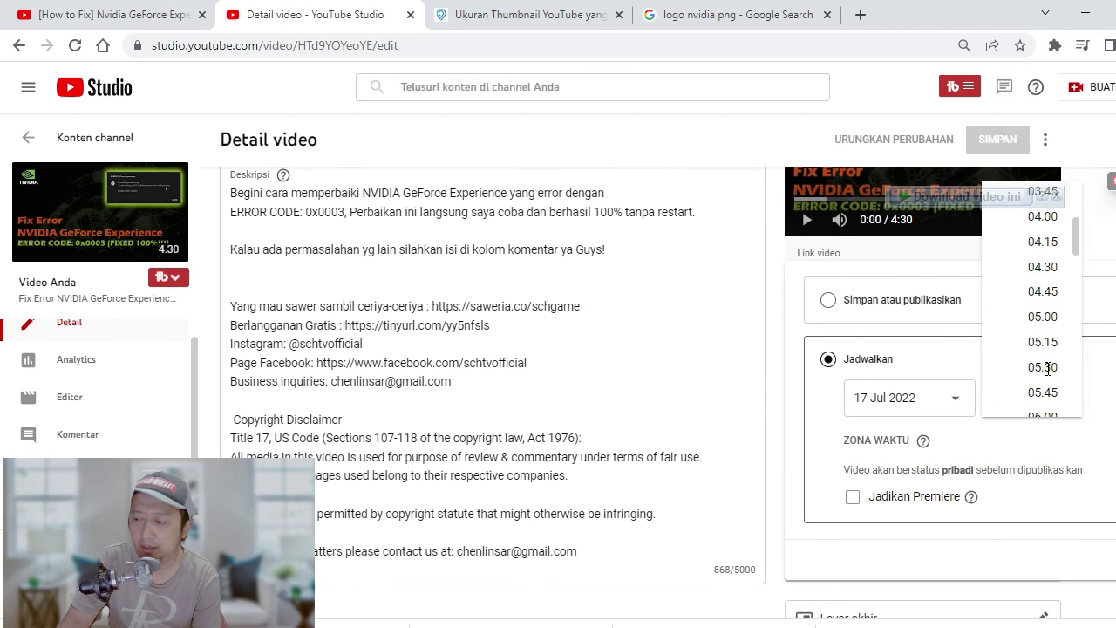
{"action": "scroll", "coordinate": [1048, 370], "scroll_direction": "down", "scroll_amount": 3}
{"action": "scroll", "coordinate": [1048, 370], "scroll_direction": "down", "scroll_amount": 4}
{"action": "scroll", "coordinate": [1048, 373], "scroll_direction": "up", "scroll_amount": 6}
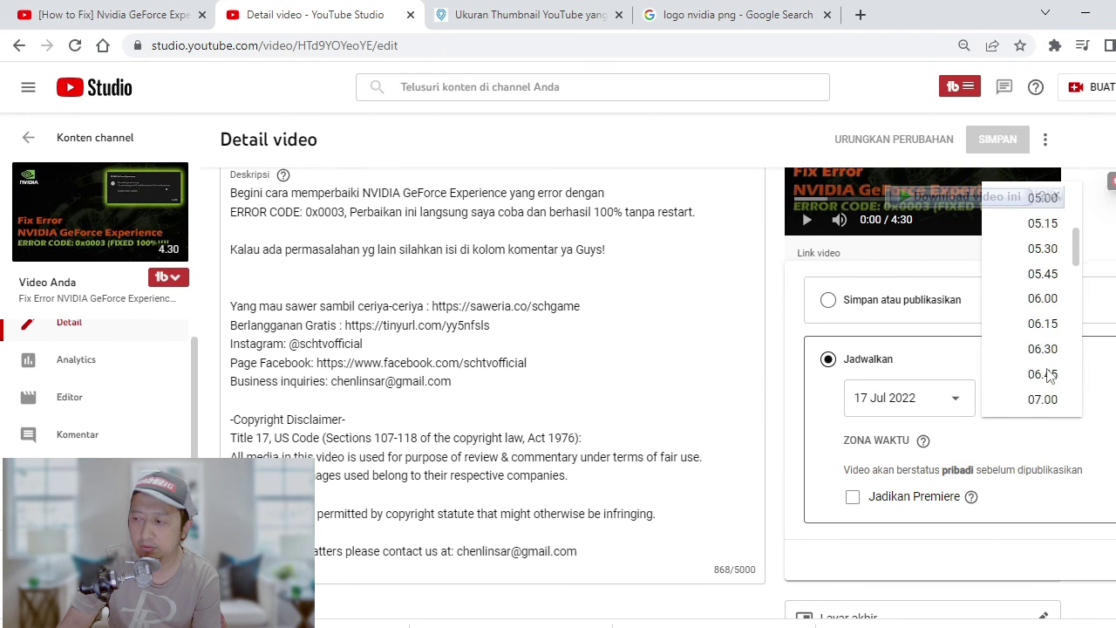
{"action": "scroll", "coordinate": [1050, 375], "scroll_direction": "up", "scroll_amount": 2}
{"action": "scroll", "coordinate": [1039, 355], "scroll_direction": "down", "scroll_amount": 3}
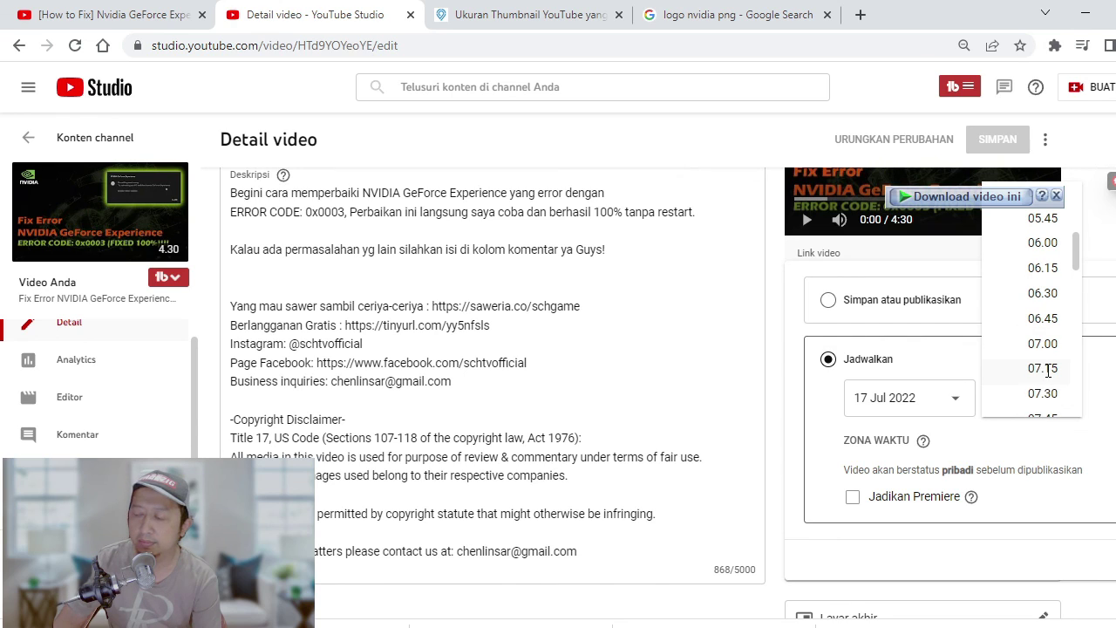
{"action": "left_click", "coordinate": [1047, 343]}
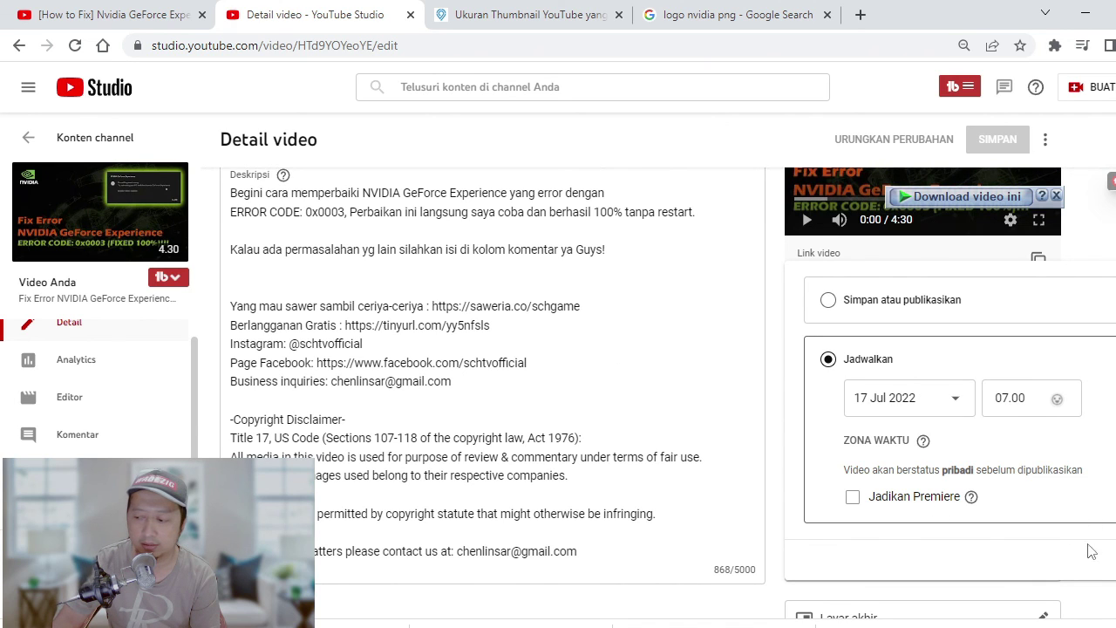
Confirm the schedule and save the scheduled visibility with SIMPAN
{"action": "key", "text": "Escape"}
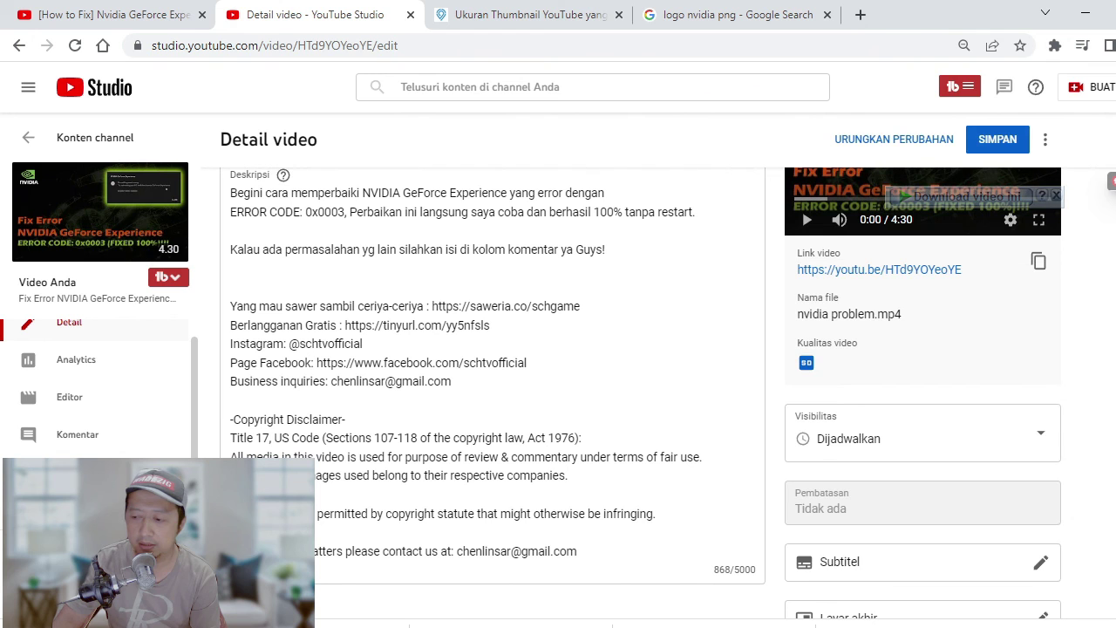
{"action": "scroll", "coordinate": [1077, 488], "scroll_direction": "down", "scroll_amount": 5}
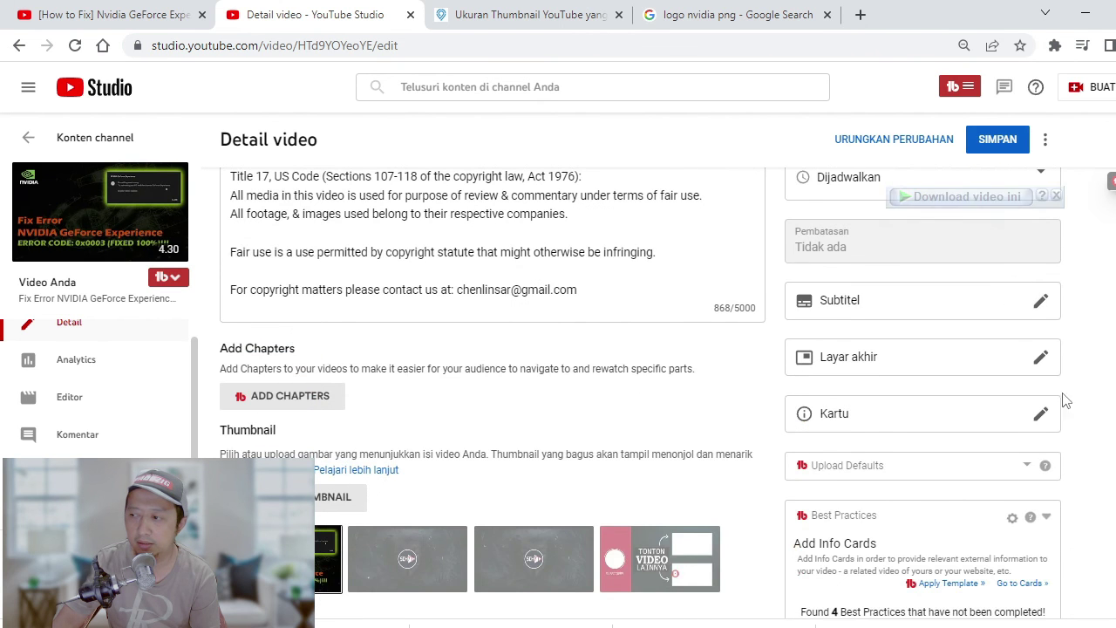
{"action": "left_click", "coordinate": [997, 140]}
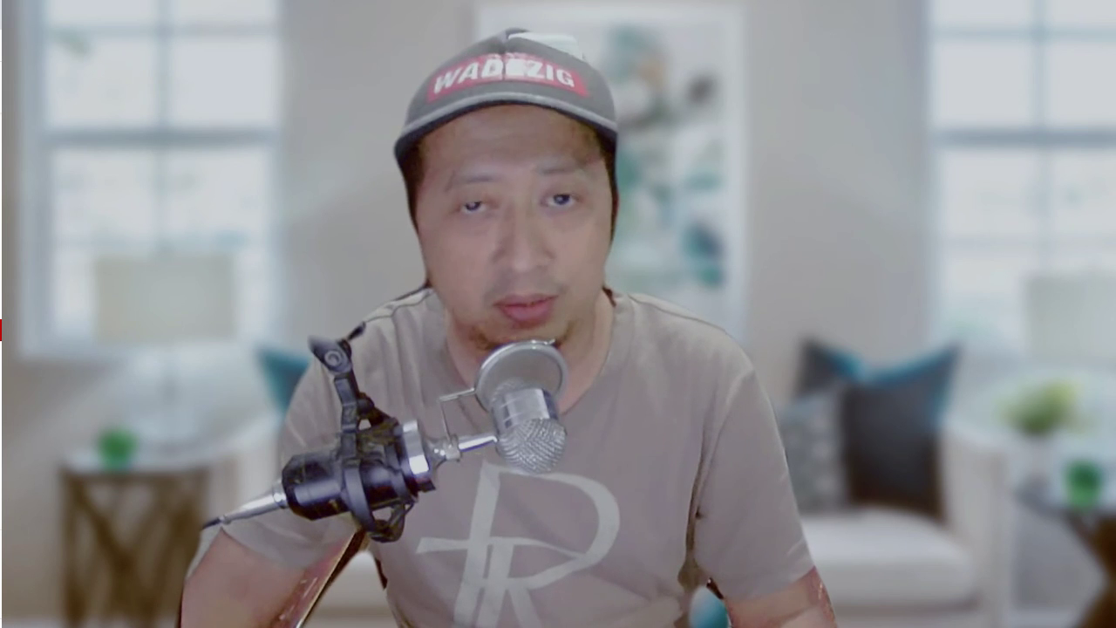